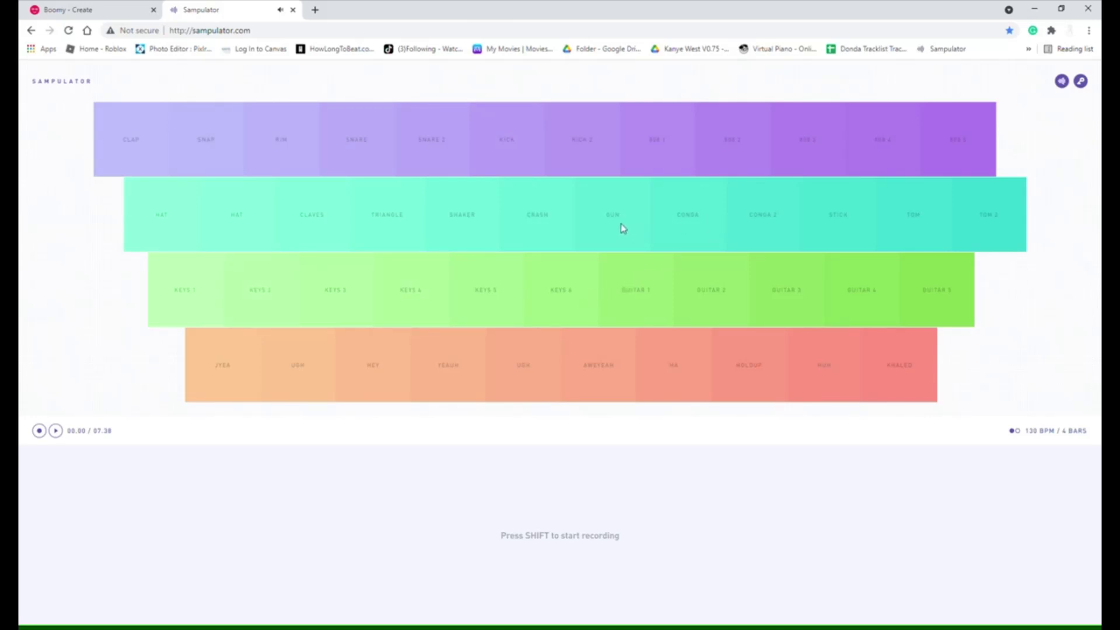
- Audition the Keys 4, Keys 3 and Keys 2 samples, followed by repeated Gun samples
key(f)
key(d)
key(s)
click(590, 239)
click(605, 236)
click(605, 235)
click(605, 235)
- Play a descending melody from Keys 4 to Keys 1, alternating between Keys 2 and Keys 1 at the end
key(f)
key(d)
key(s)
key(s)
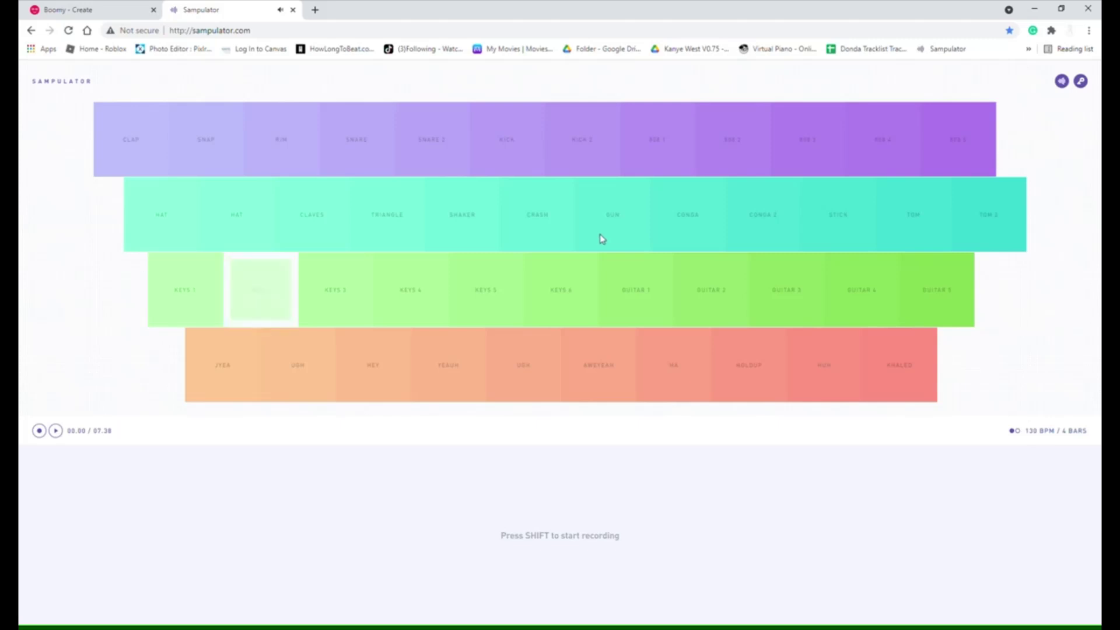
key(a)
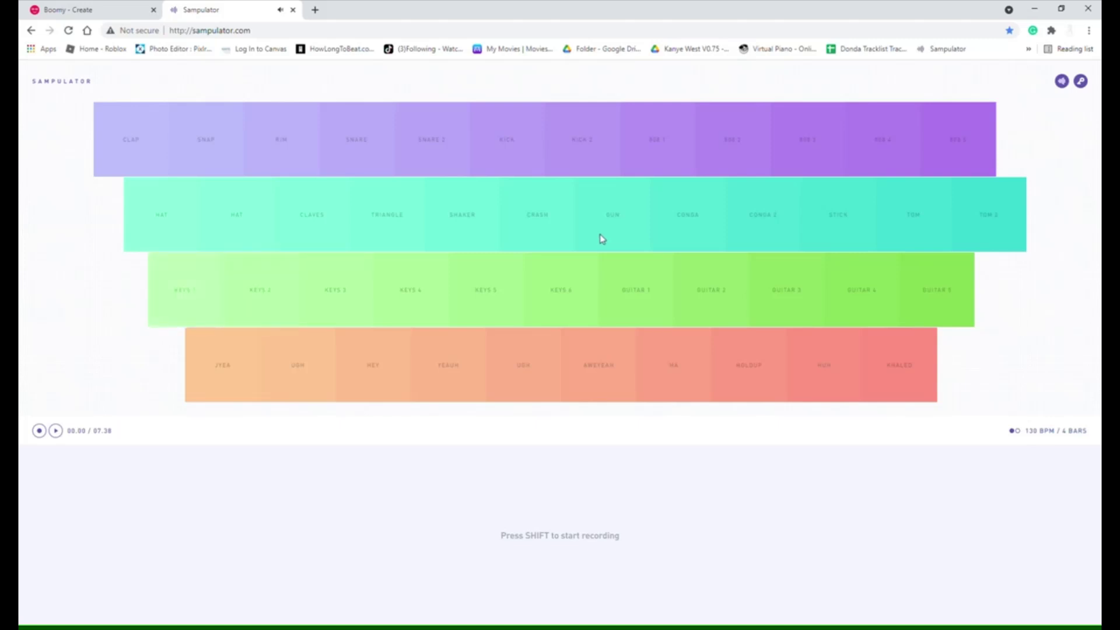
key(s)
key(a)
- Play a freestyle rhythm with the two Hat samples and the Claves sample
key(q)
key(q)
key(w)
key(q)
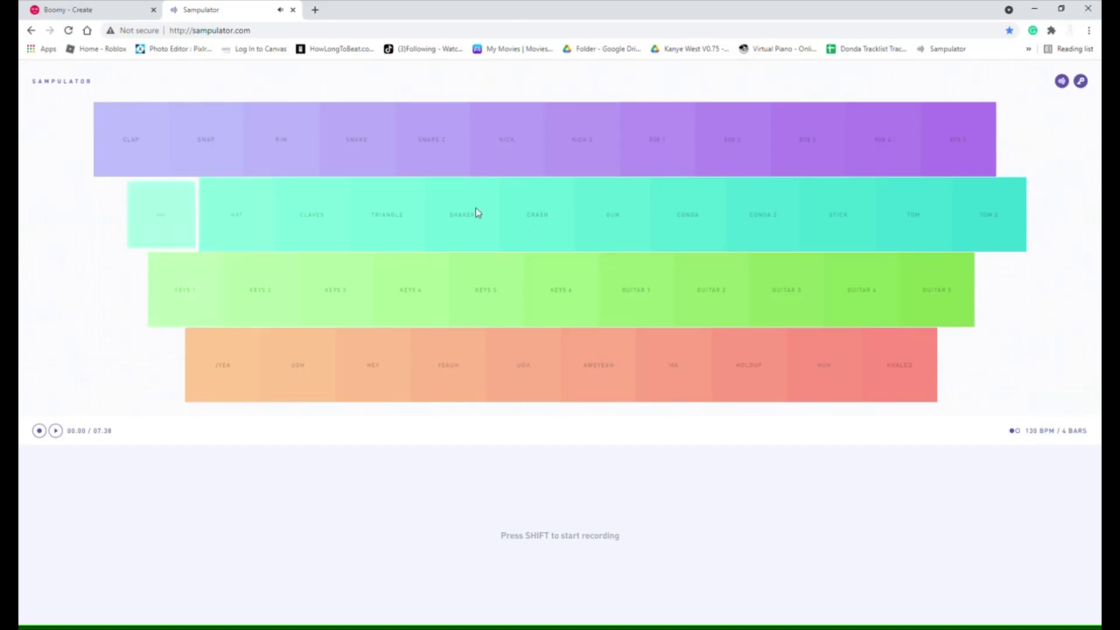
key(w)
key(q)
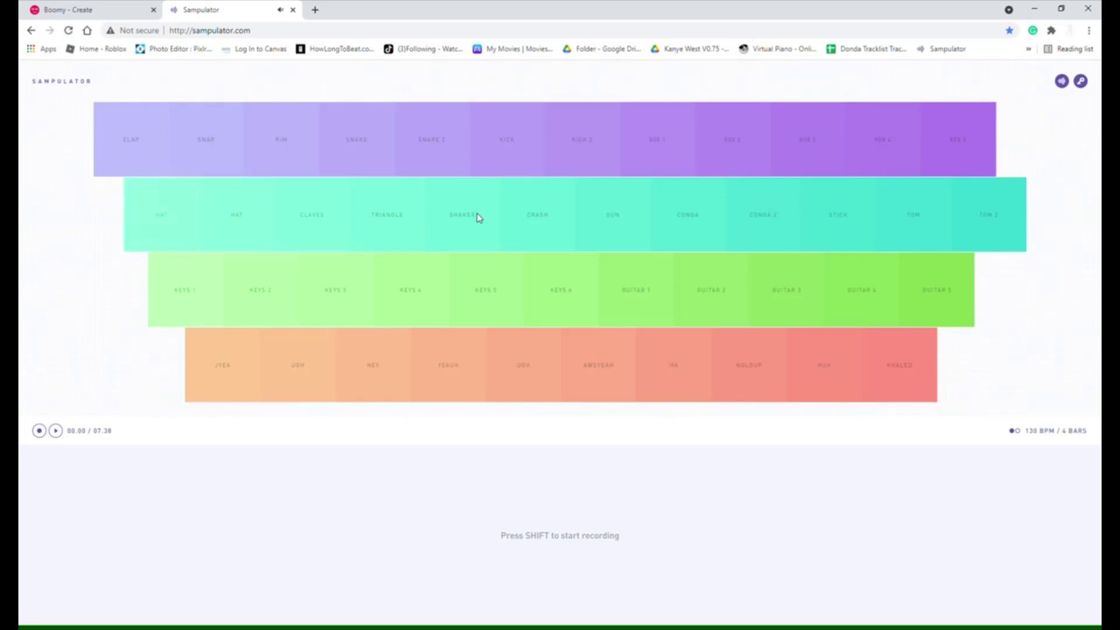
key(q)
key(q)
key(q)
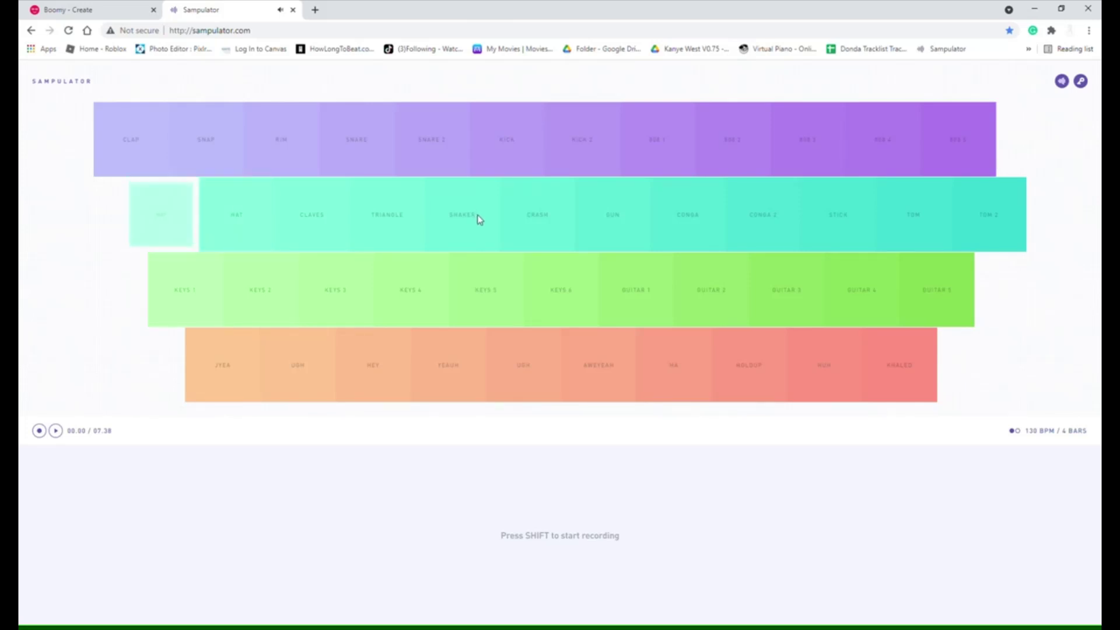
key(w)
key(e)
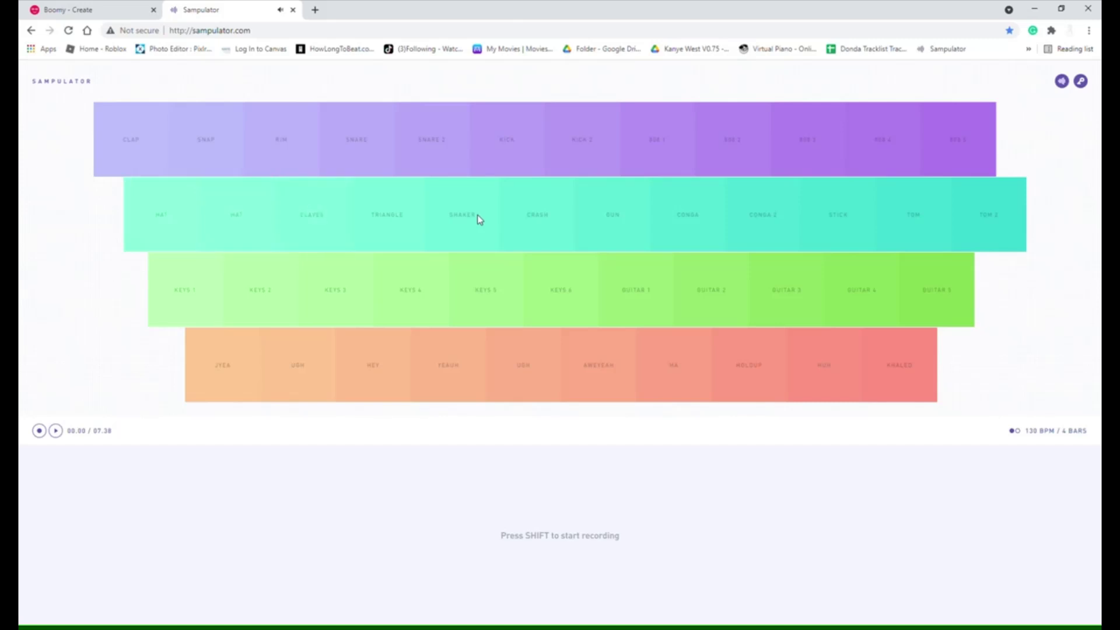
key(w)
key(e)
key(w)
key(e)
key(w)
key(q)
key(q)
key(w)
key(e)
key(q)
key(w)
key(w)
key(q)
key(w)
- Audition the Rim, Snare, Snare 2, Kick, Kick 2 and 808 1 samples, ending with repeated Gun samples
click(282, 142)
click(307, 155)
click(309, 160)
click(308, 160)
click(367, 156)
click(454, 168)
click(510, 169)
click(570, 168)
click(668, 160)
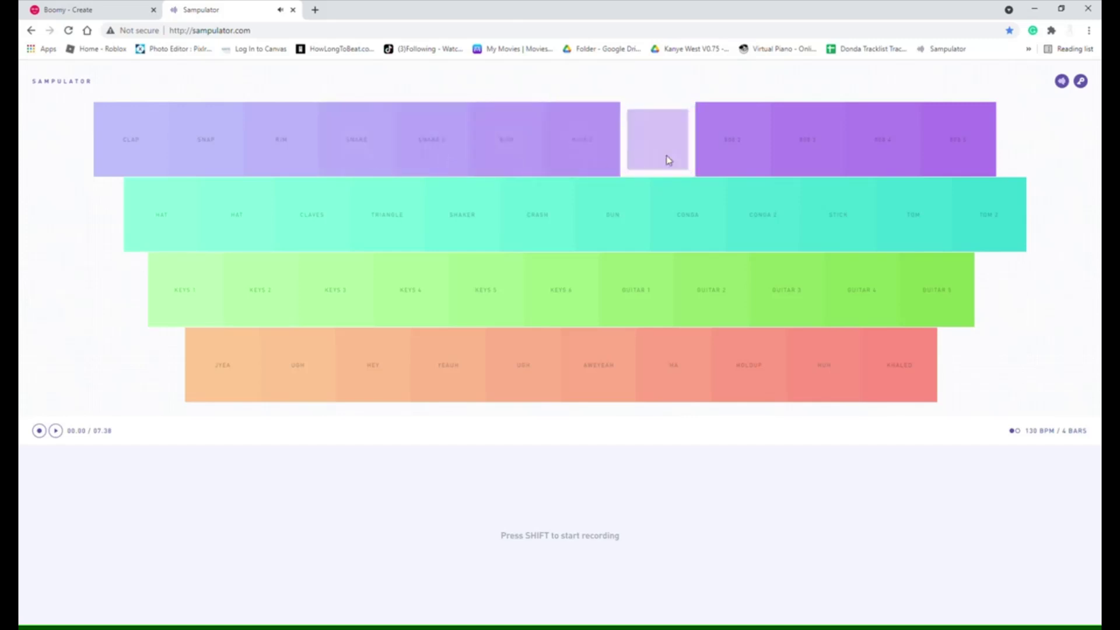
click(607, 236)
click(606, 236)
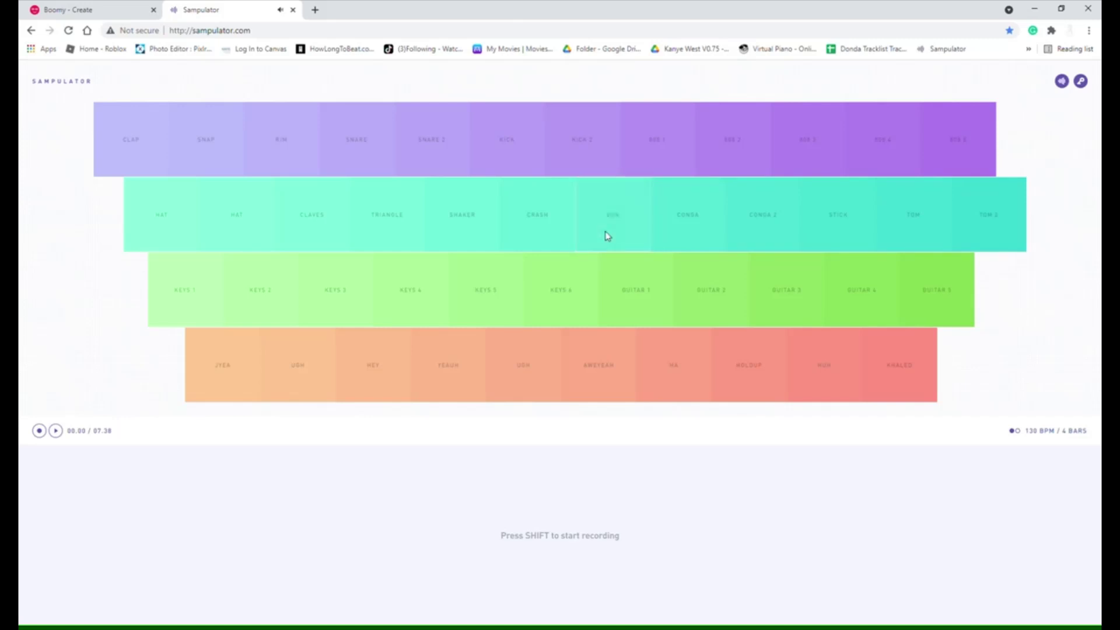
click(606, 236)
- Close Sampulator, switch to Boomy and listen to the generated Lo-Fi song, pausing it near its end
key(ctrl+w)
click(676, 519)
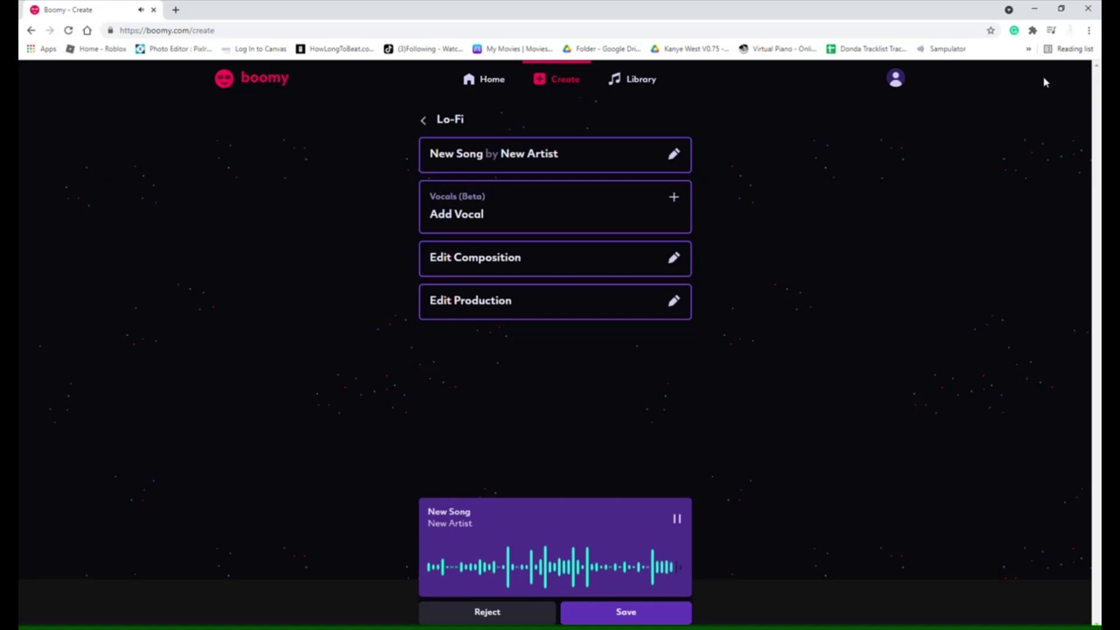
click(678, 519)
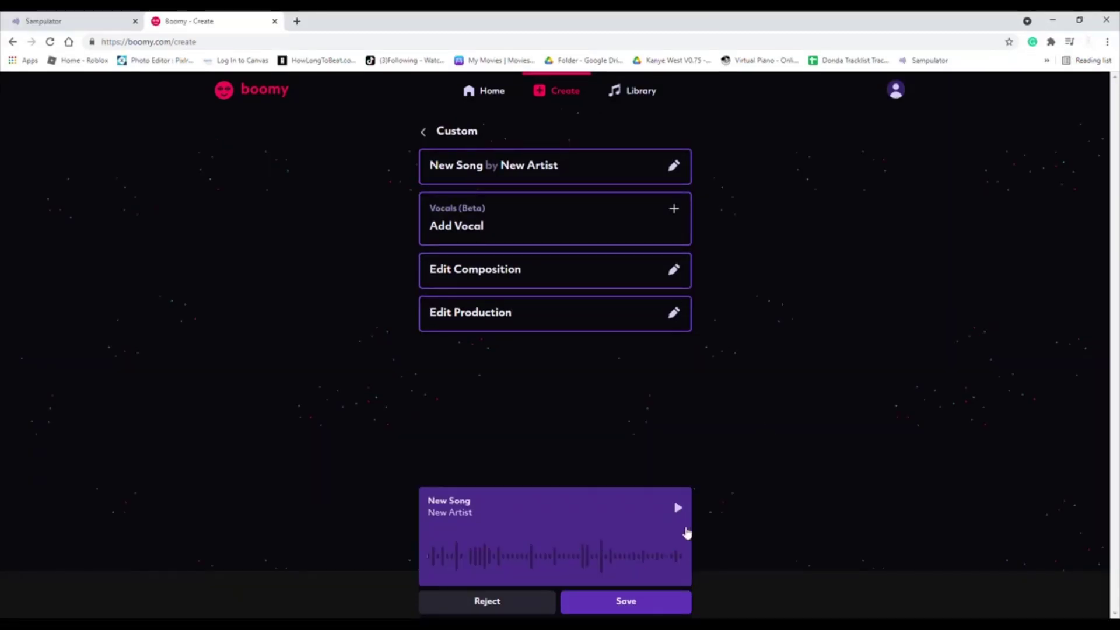
- Listen to the two generated Custom songs, pausing each near its end
click(681, 509)
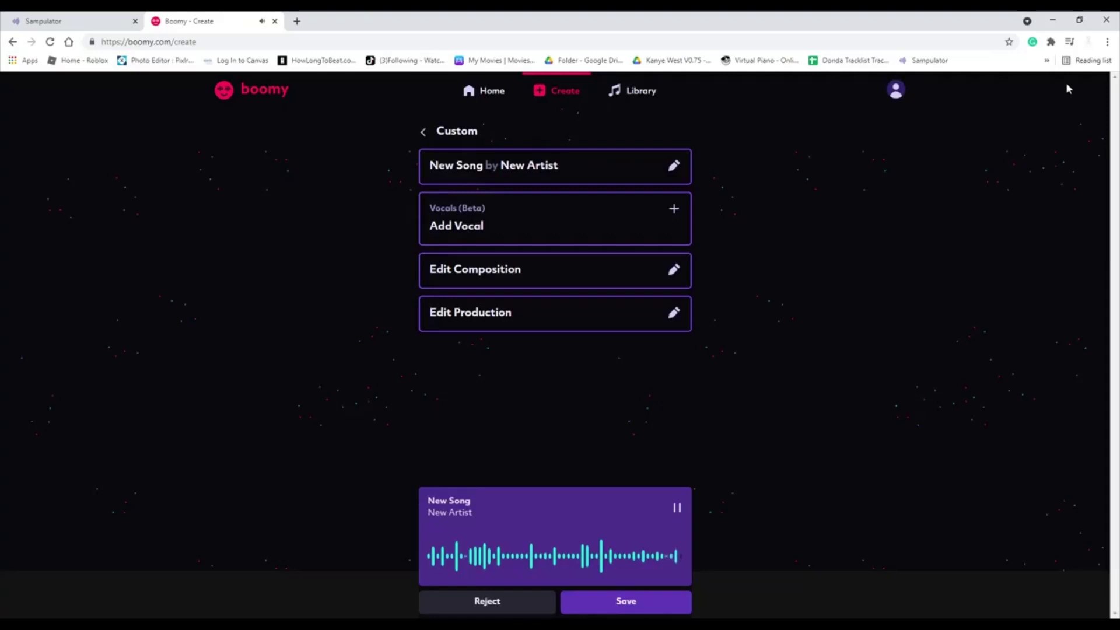
click(679, 511)
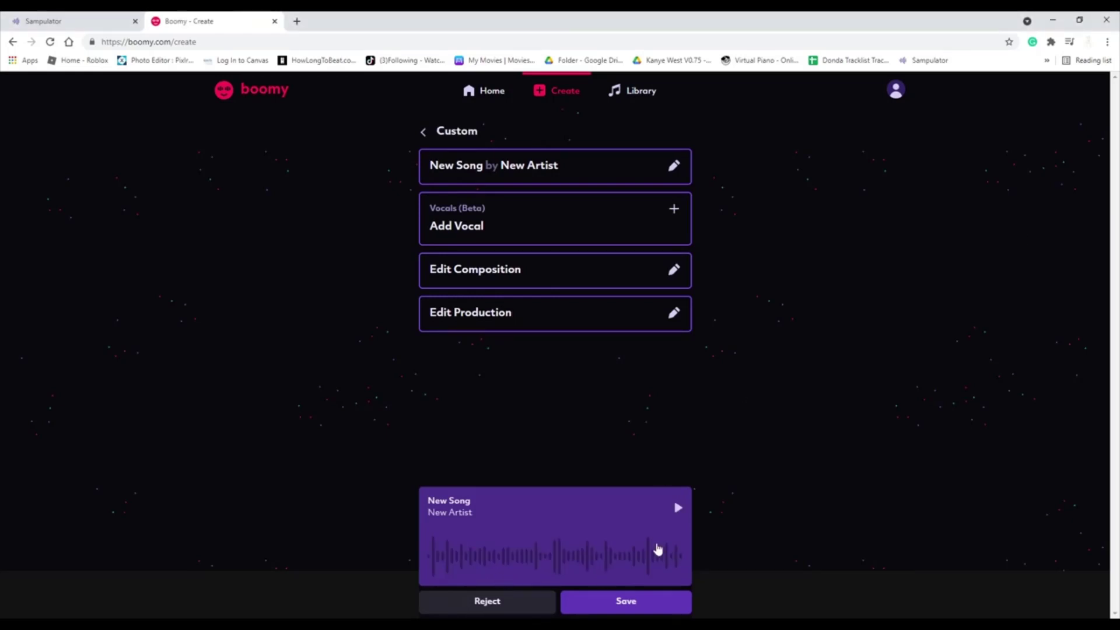
click(679, 511)
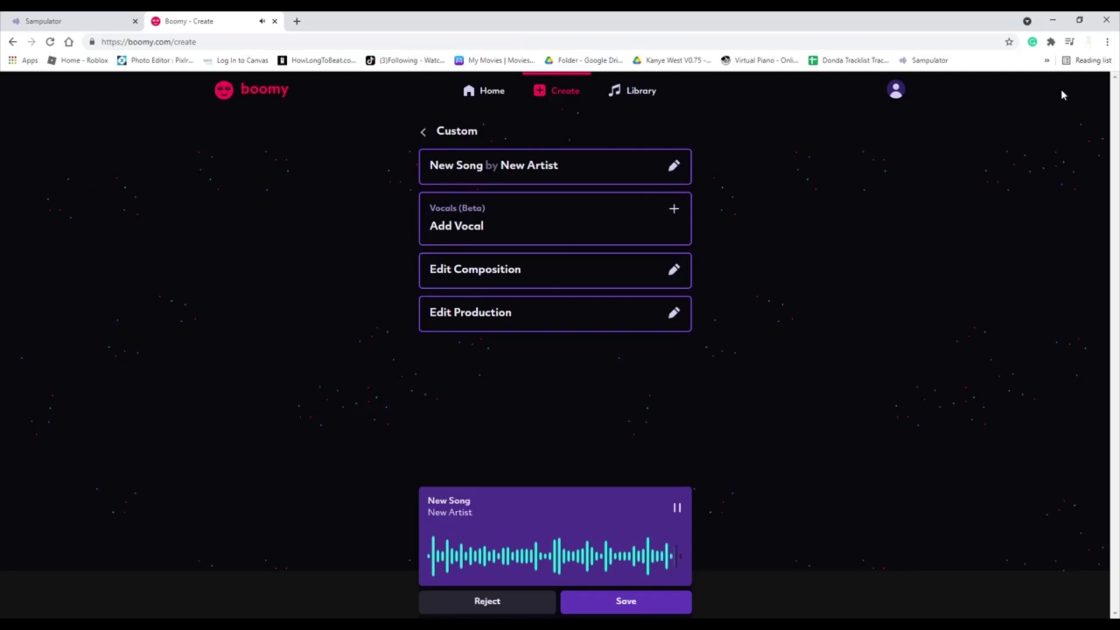
click(678, 508)
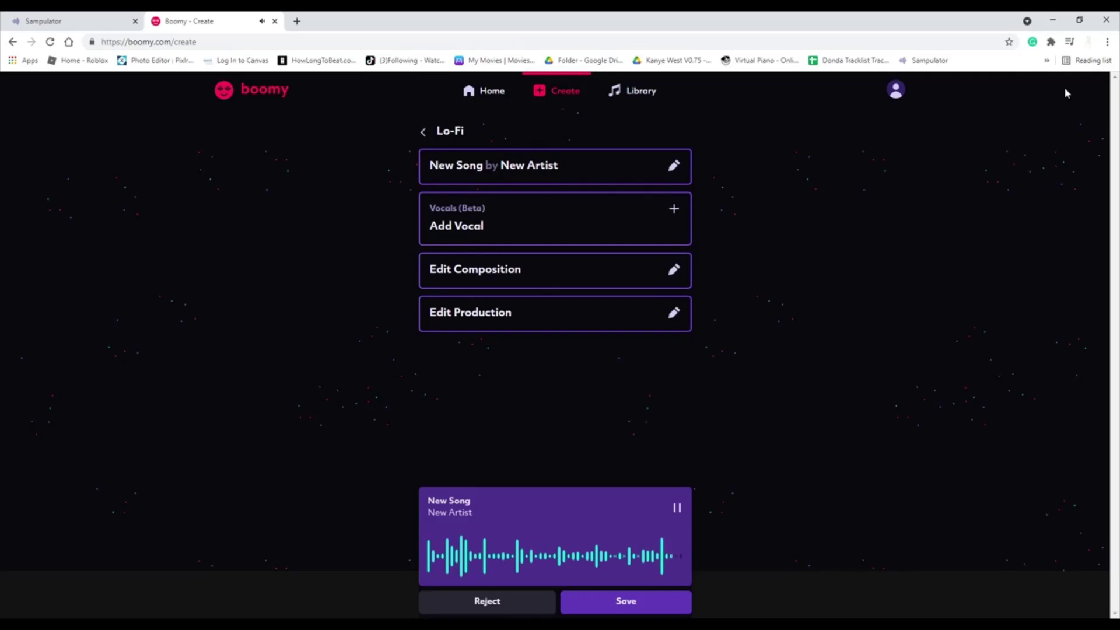
- Pause playback of the Lo-Fi, Relaxing Meditation and Custom songs near the end of each
click(677, 509)
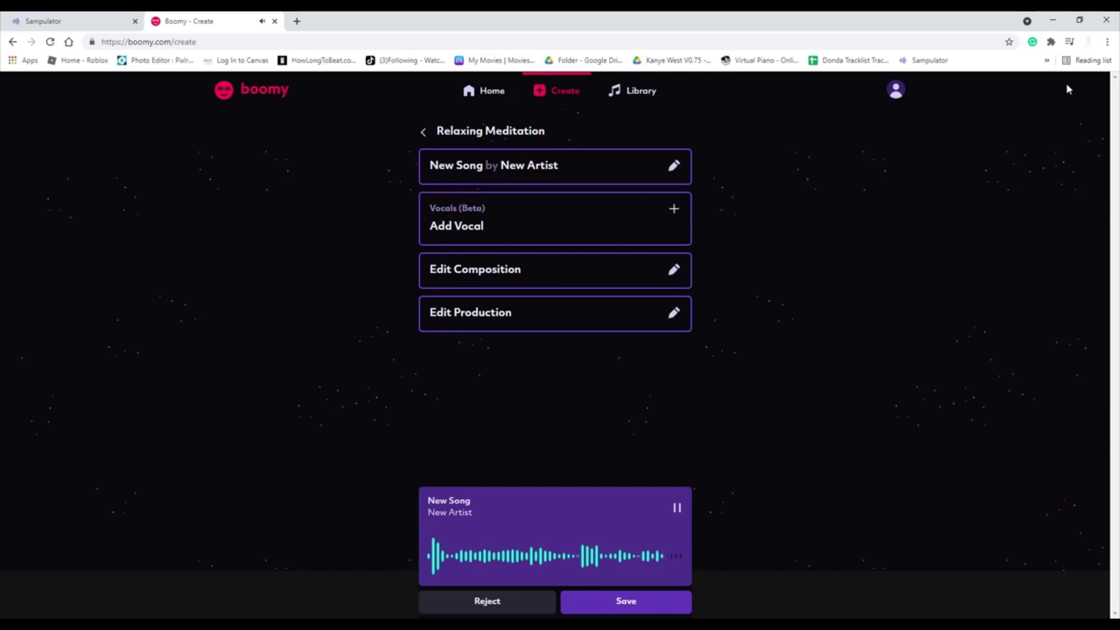
click(678, 509)
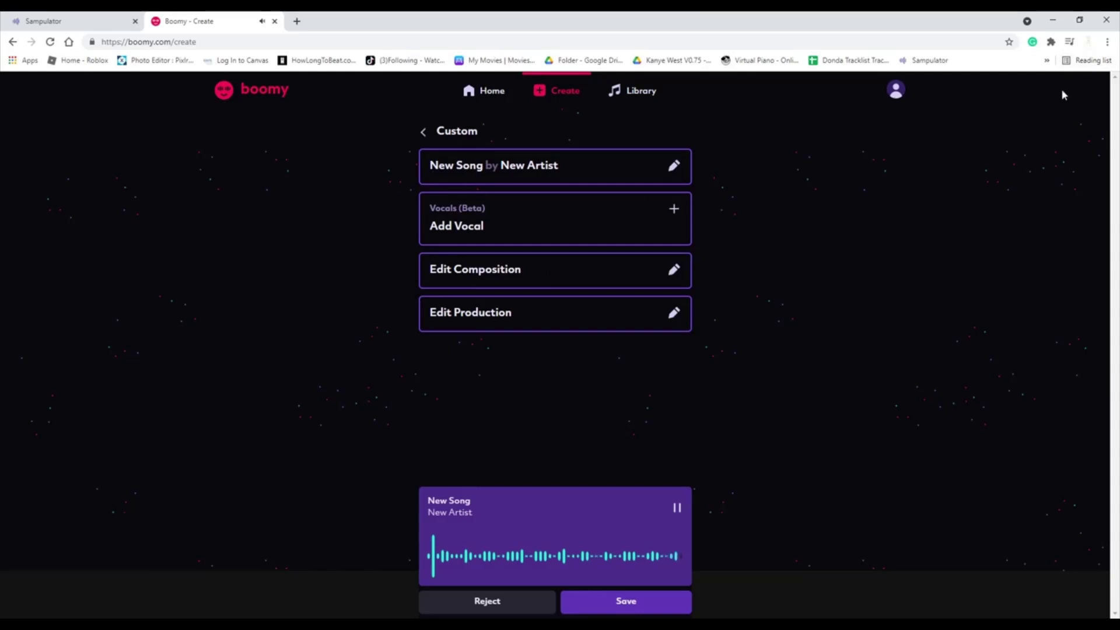
click(679, 513)
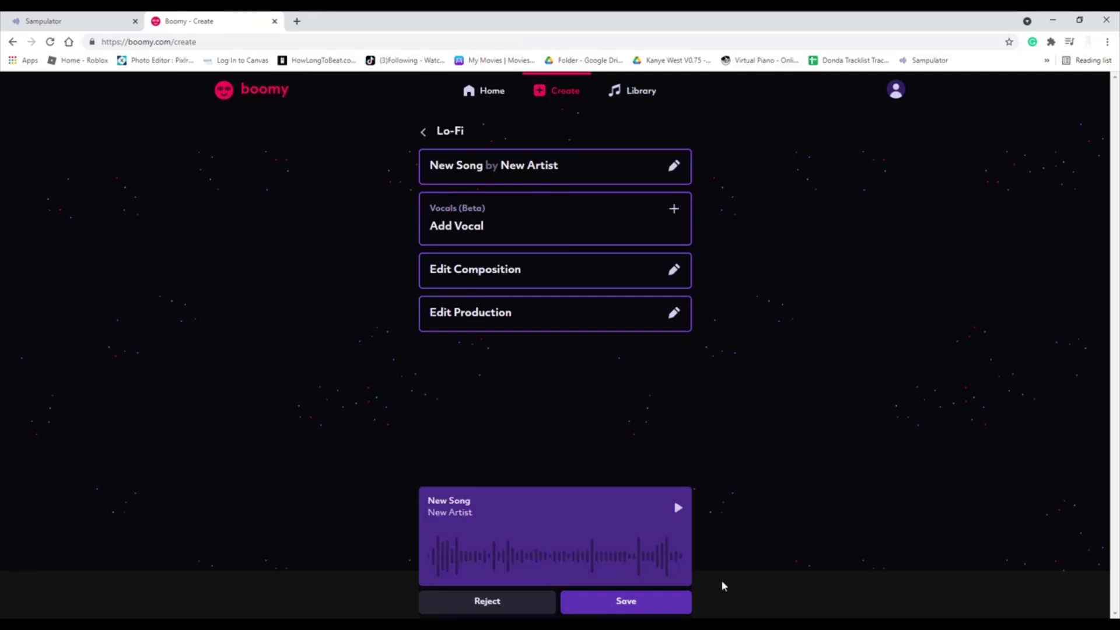
- Play the Lo-Fi song and pause it near its end, and pause the Custom song as well
click(678, 509)
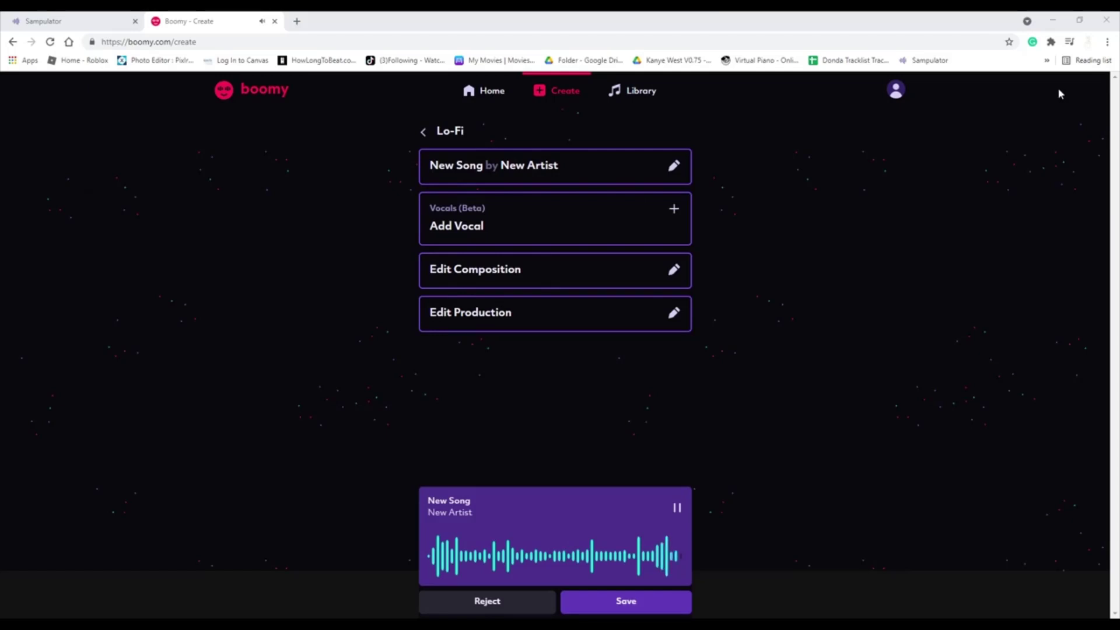
click(682, 510)
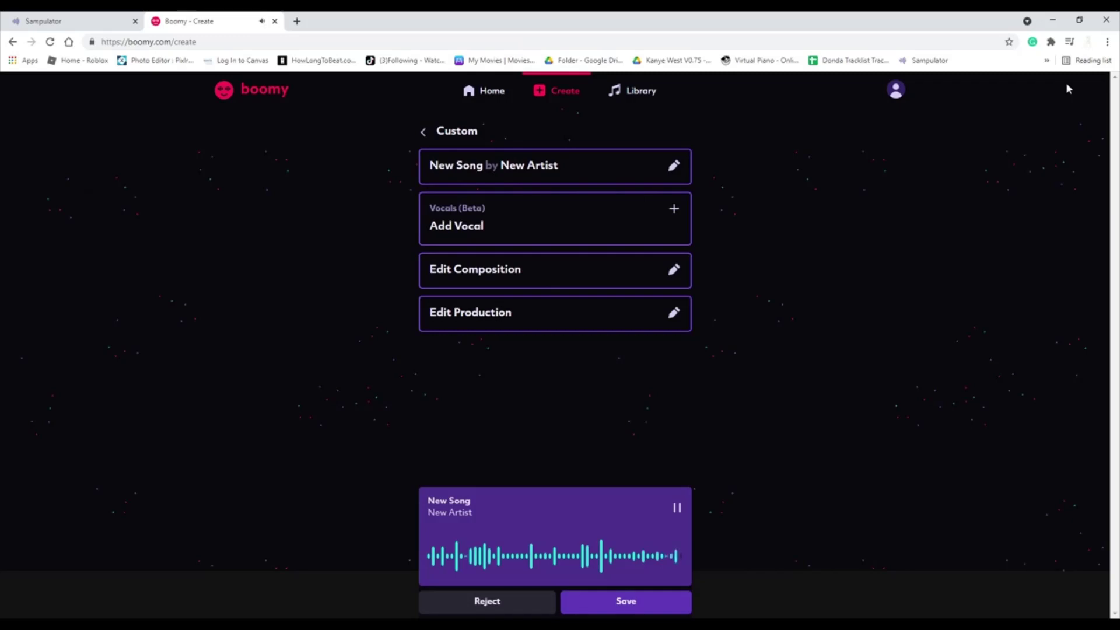
click(677, 508)
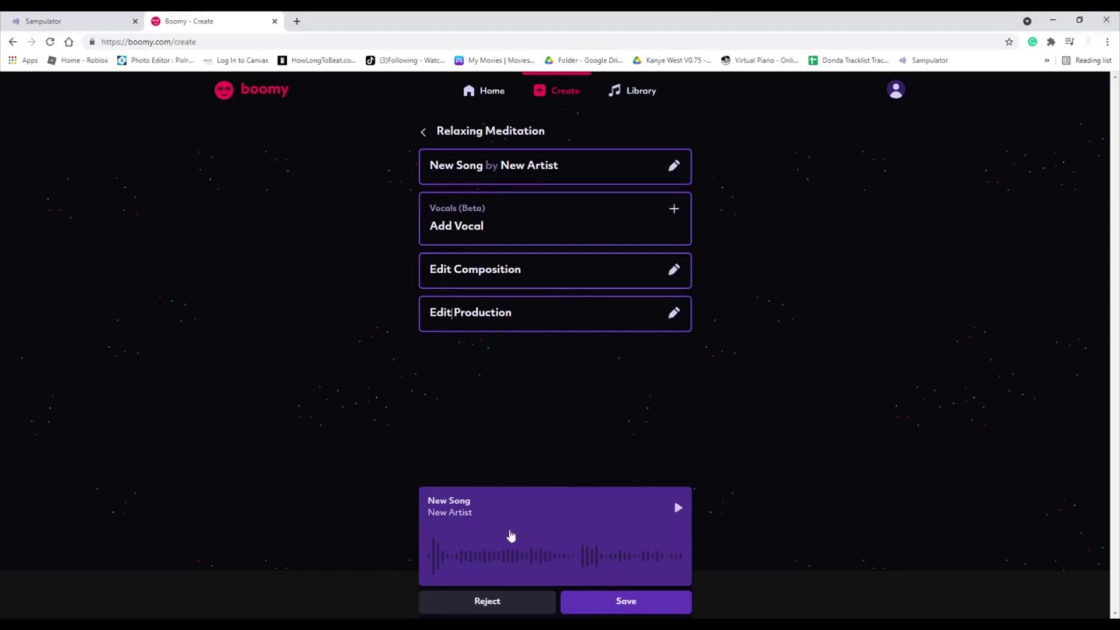
- Play the Relaxing Meditation song and pause it near its end, and toggle playback of the Lo-Fi song
click(682, 516)
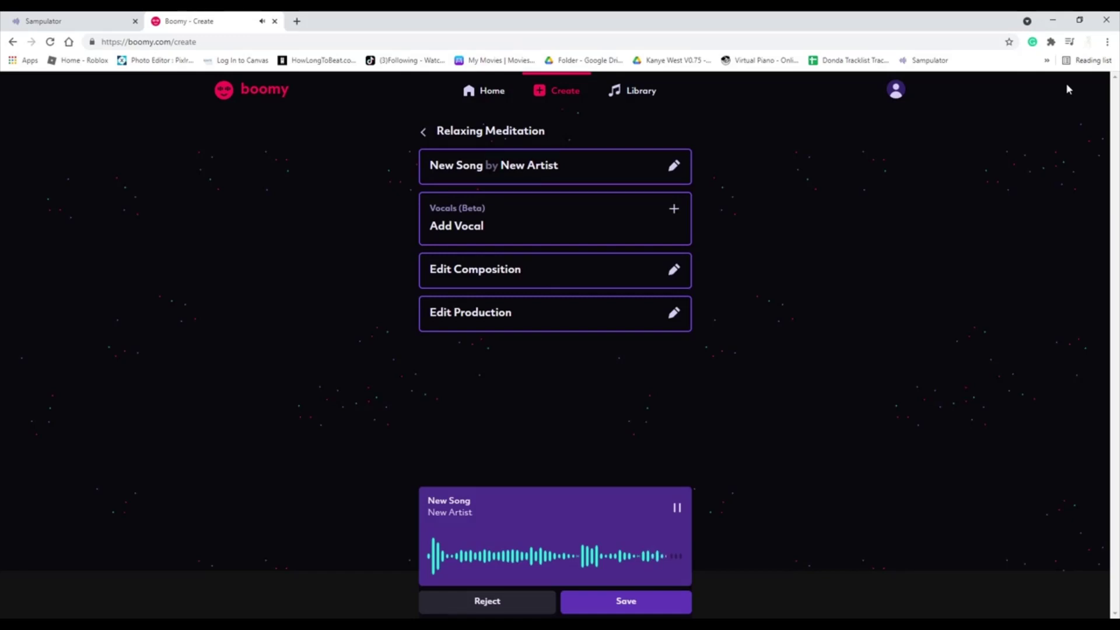
click(676, 508)
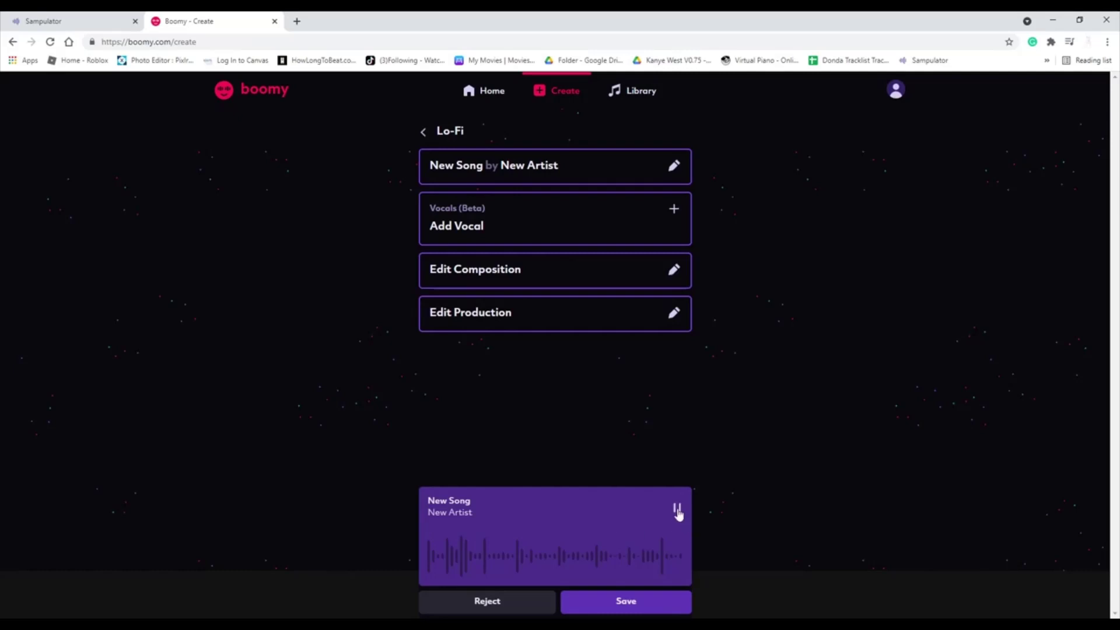
click(678, 510)
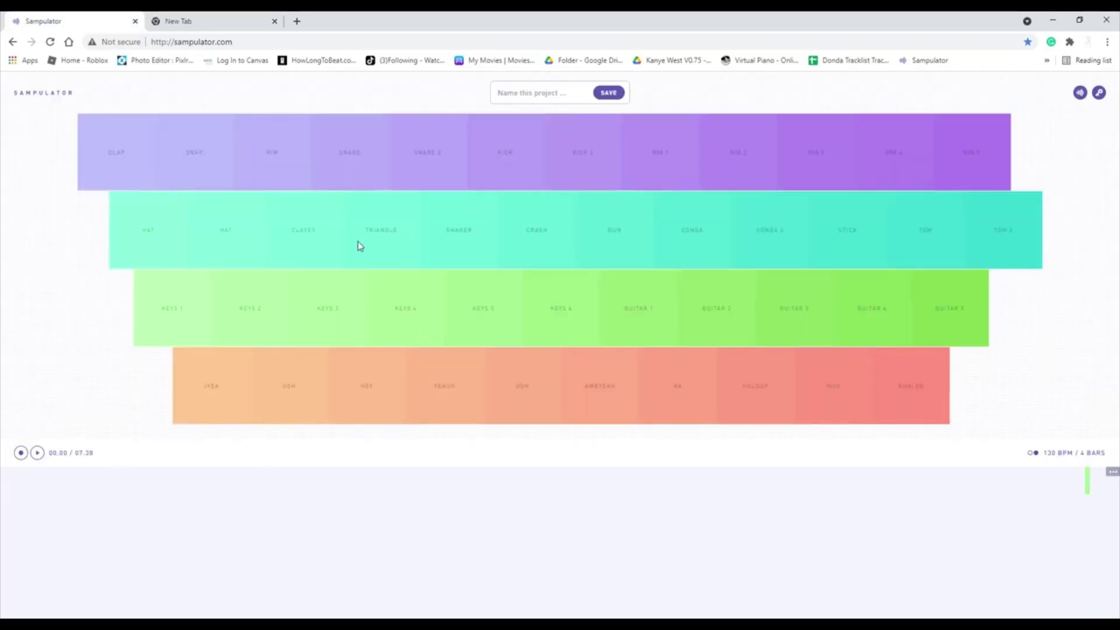
- In Sampulator, play a run of Claves hits ending with Keys 3
click(311, 236)
click(311, 236)
click(310, 236)
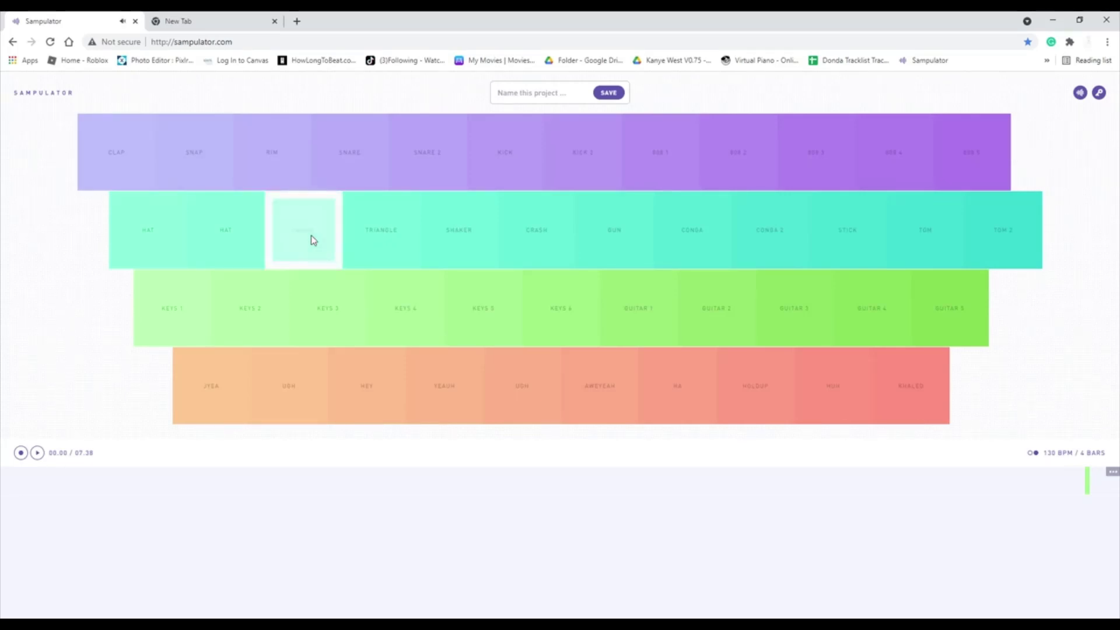
click(310, 236)
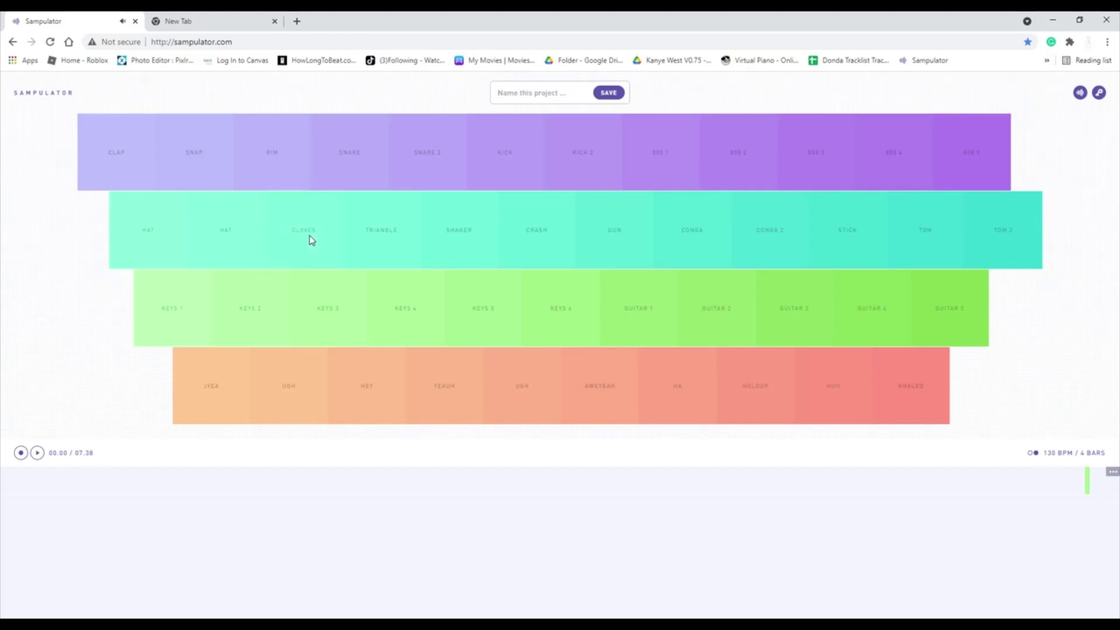
click(309, 235)
click(309, 236)
click(321, 290)
- Play another run of Claves hits, finishing it with Keys 2
click(316, 255)
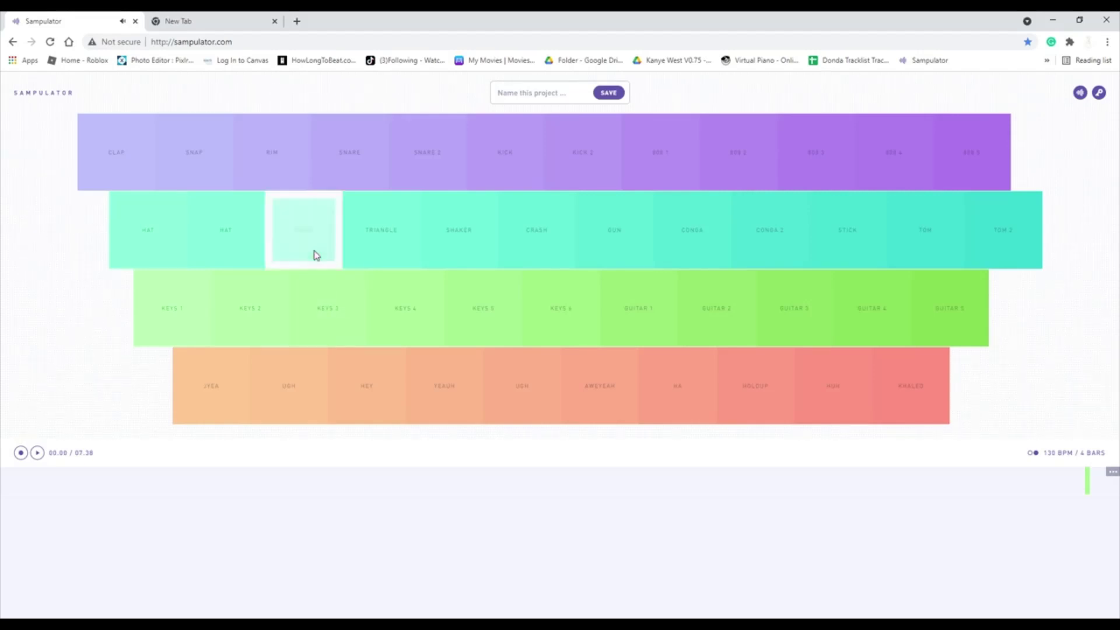
click(315, 256)
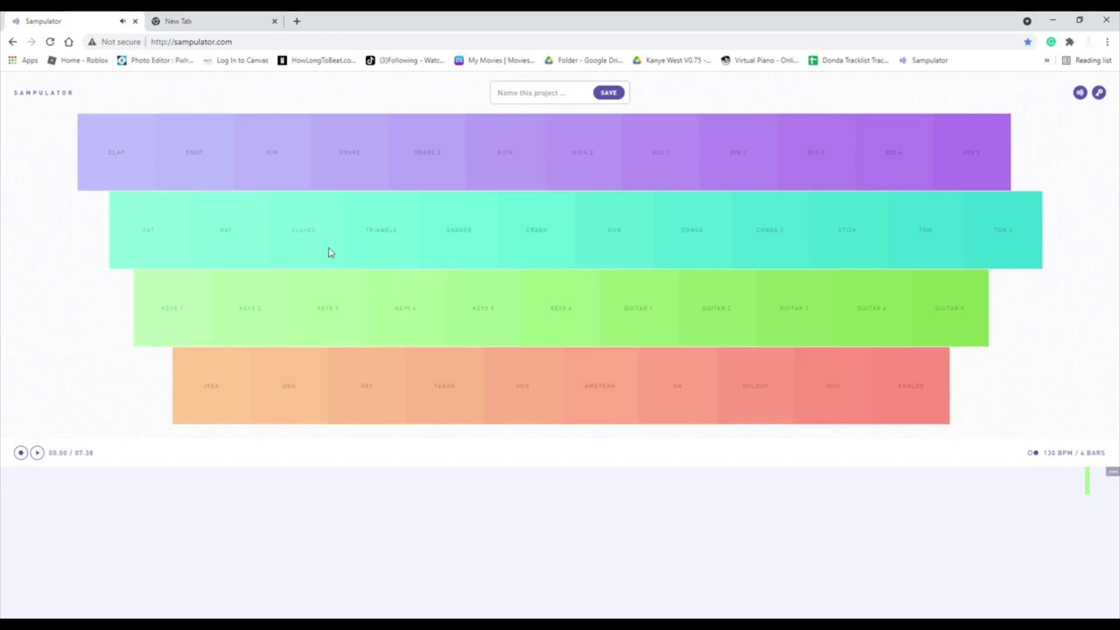
click(324, 246)
click(324, 246)
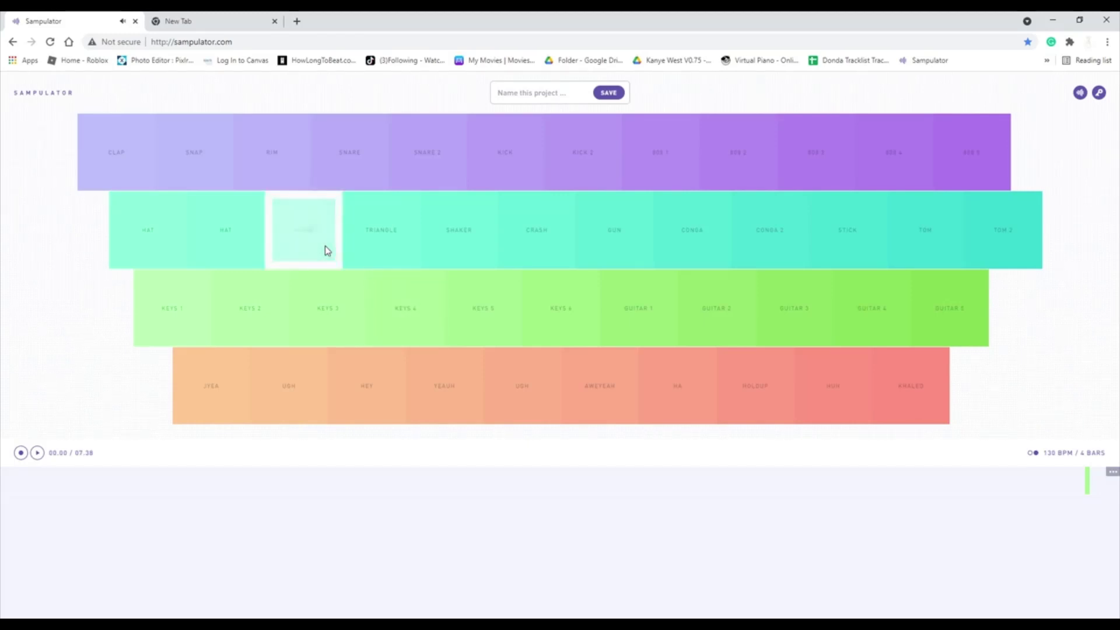
click(324, 246)
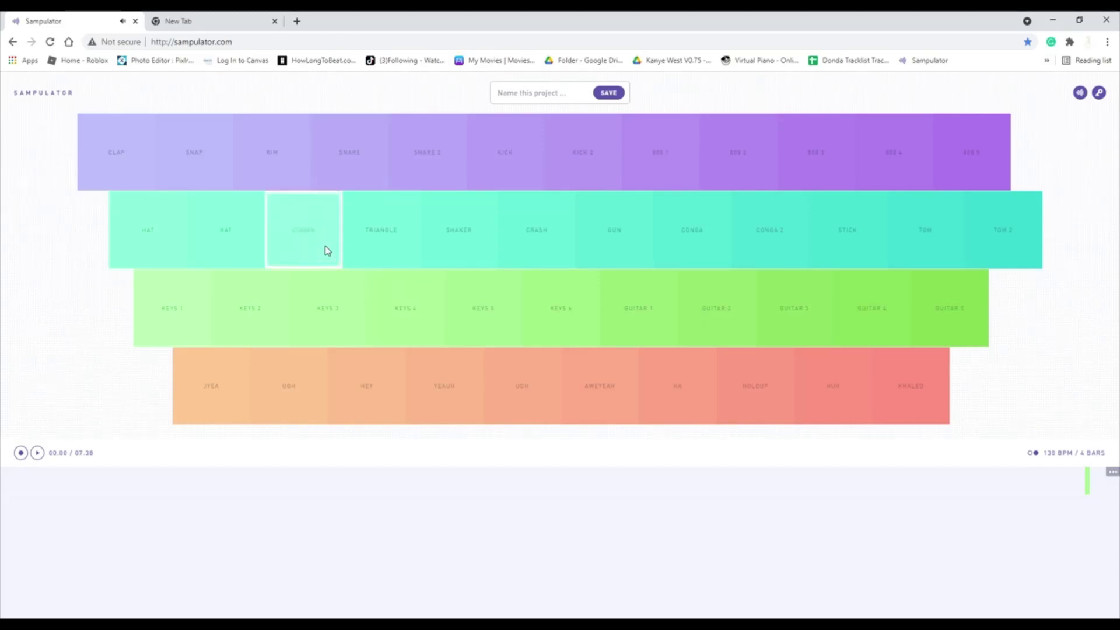
click(269, 300)
- Play two short runs of Claves hits, ending the first with Keys 1 and the second with Keys 4
click(289, 258)
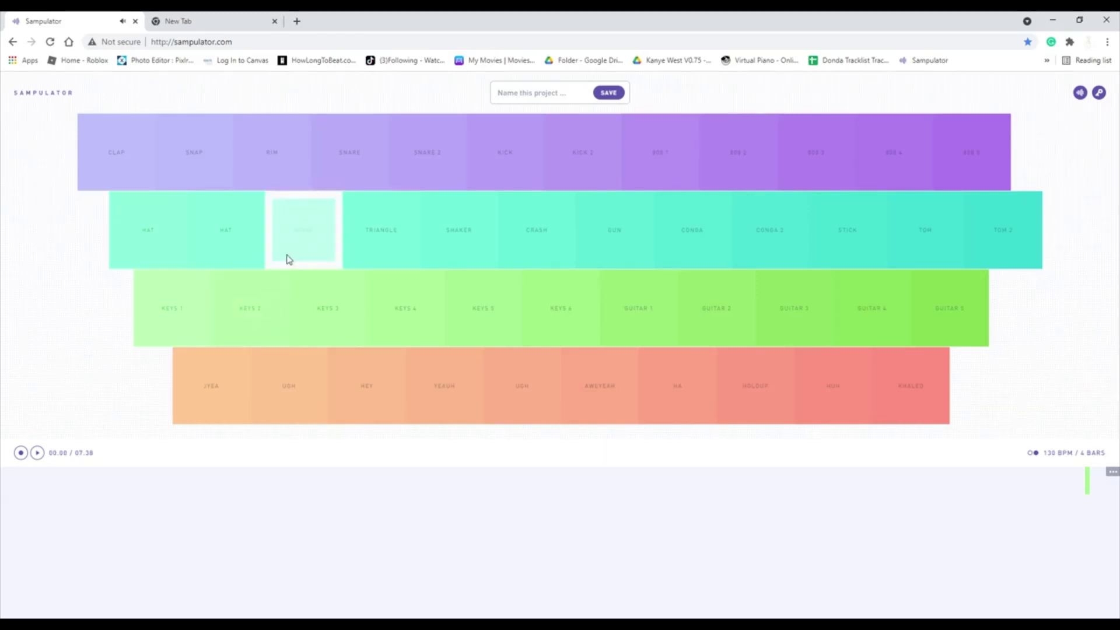
click(289, 259)
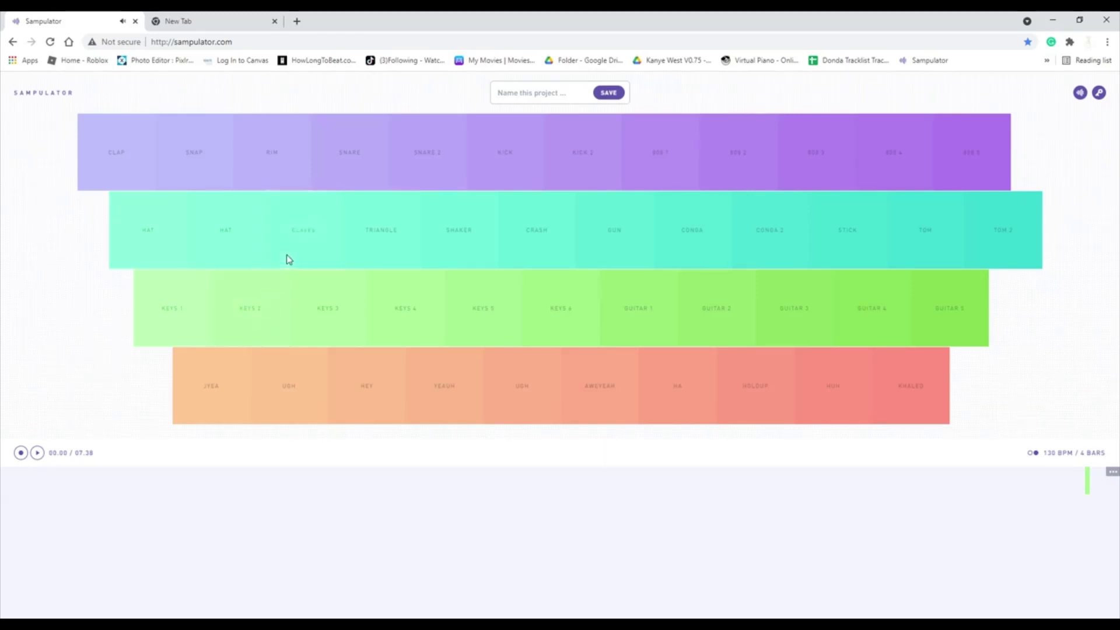
click(289, 259)
click(188, 299)
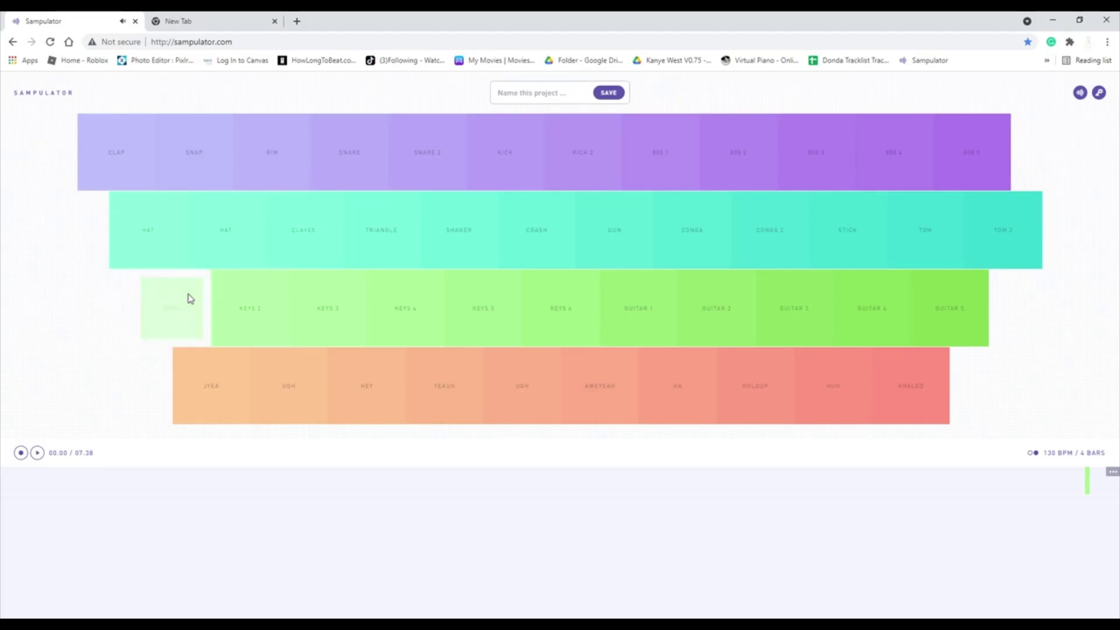
click(293, 240)
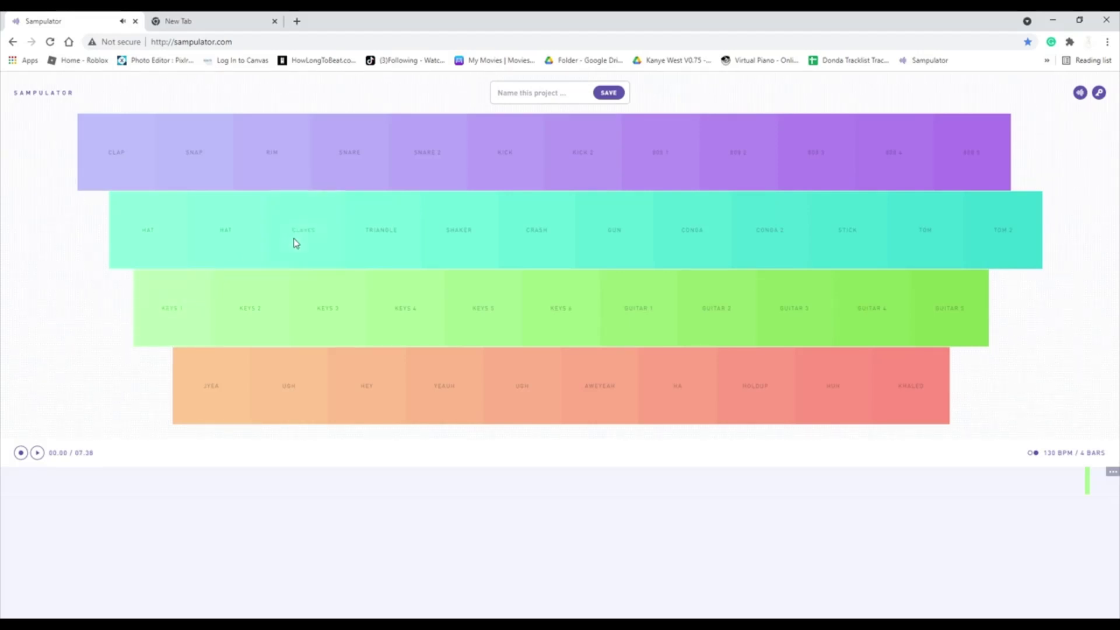
click(294, 239)
click(294, 239)
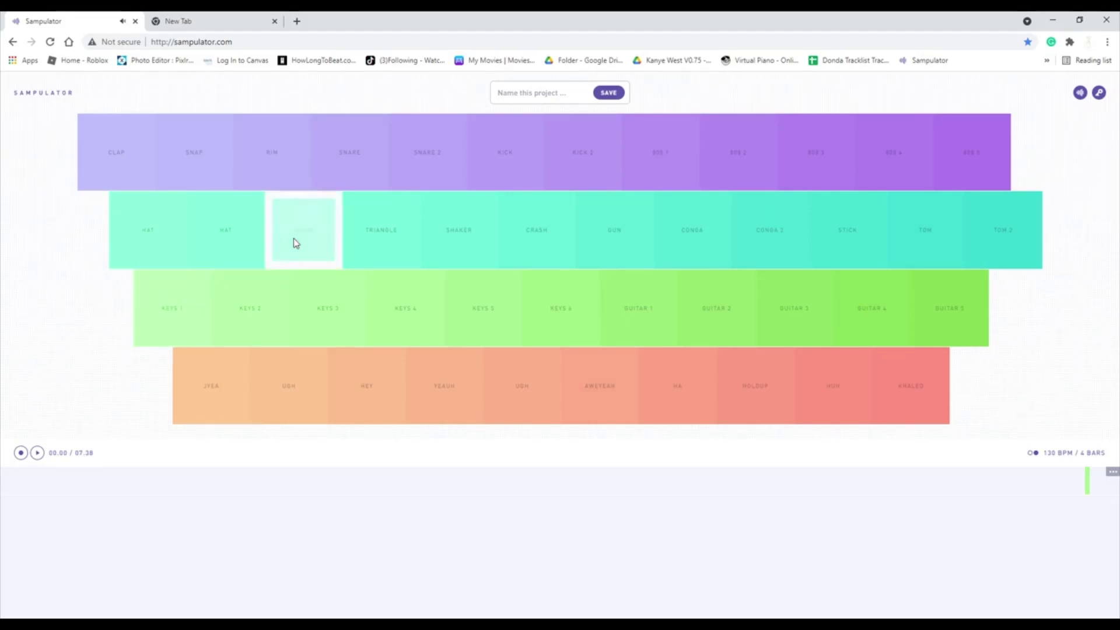
click(381, 286)
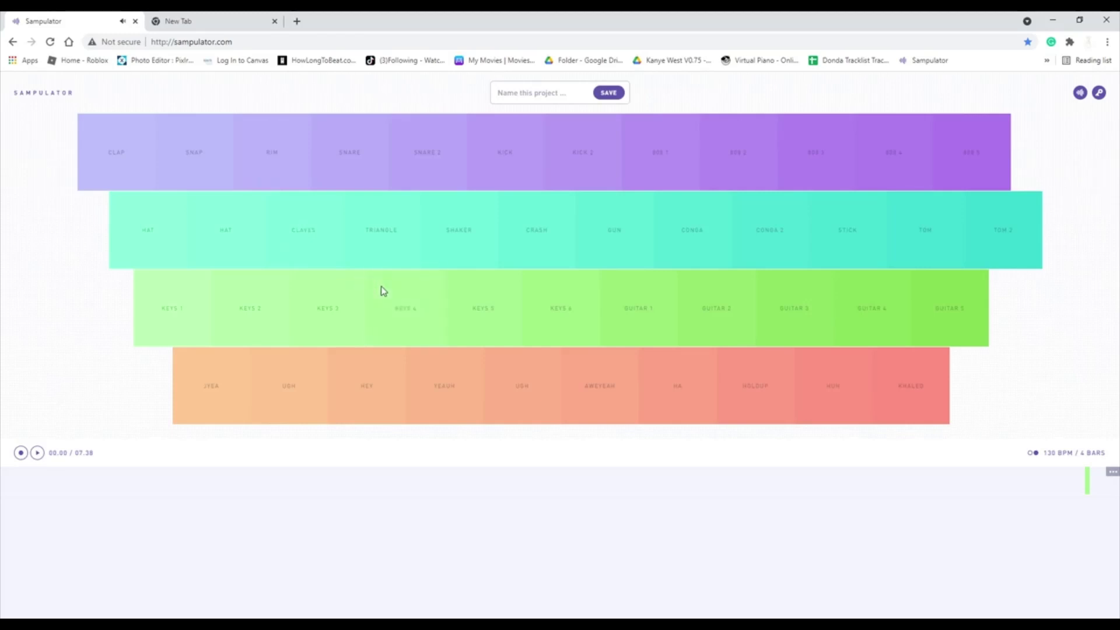
- Play two runs of three Claves hits, closing the second run with Keys 5
click(325, 251)
click(322, 247)
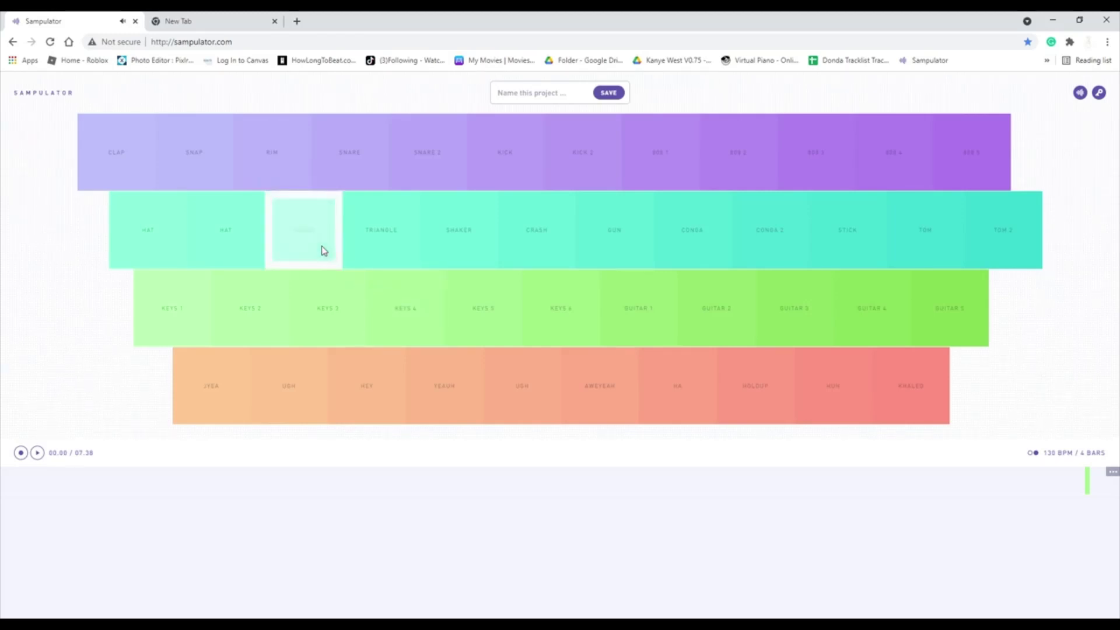
click(324, 252)
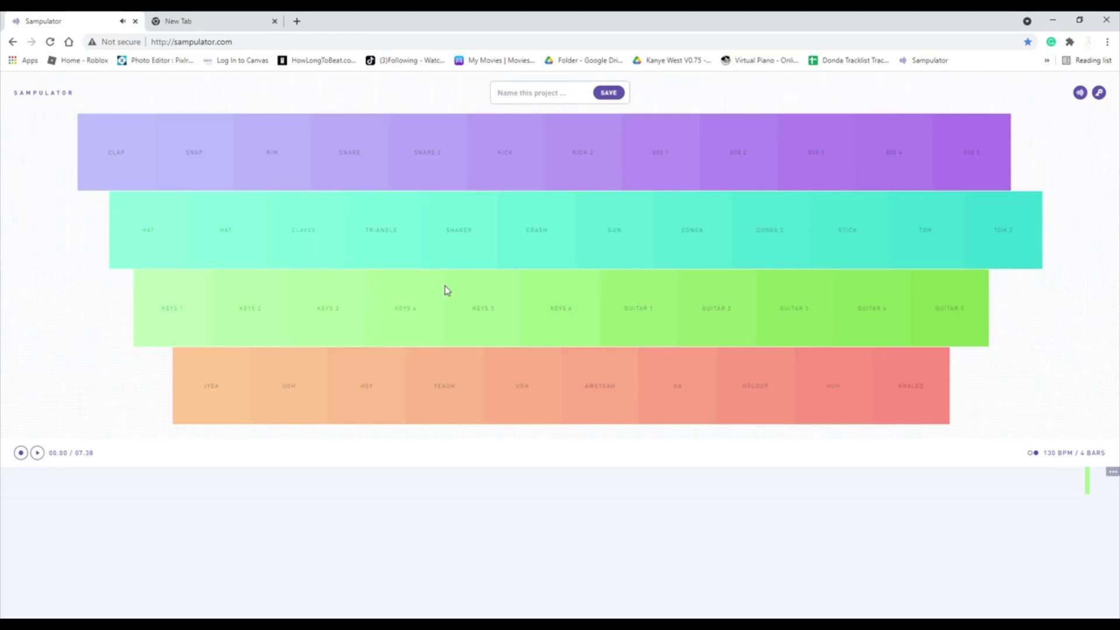
click(300, 230)
click(300, 228)
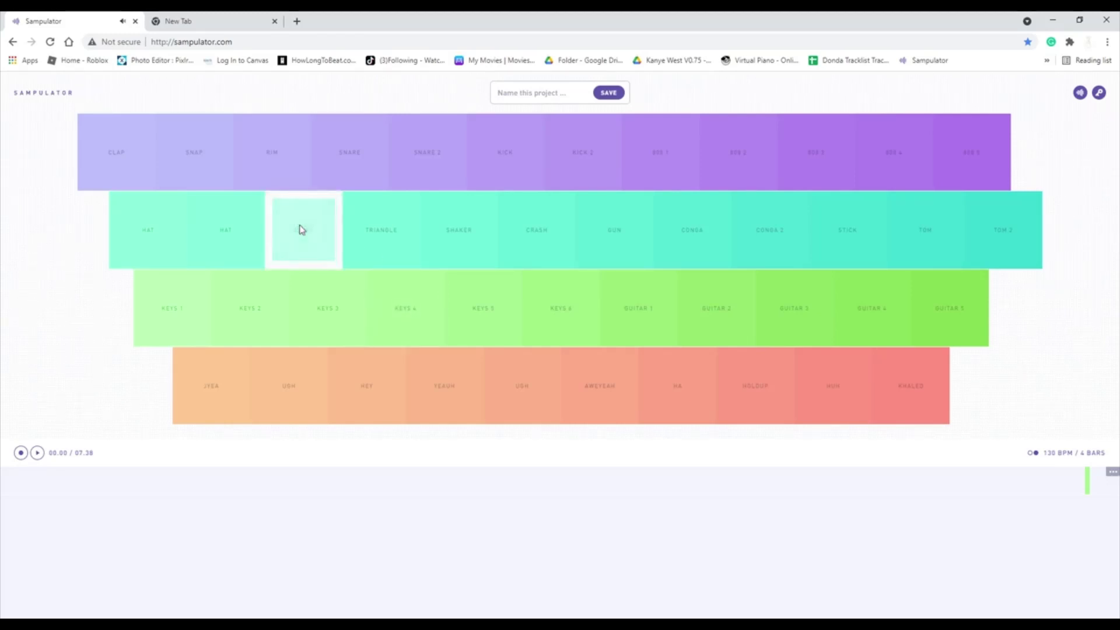
click(297, 227)
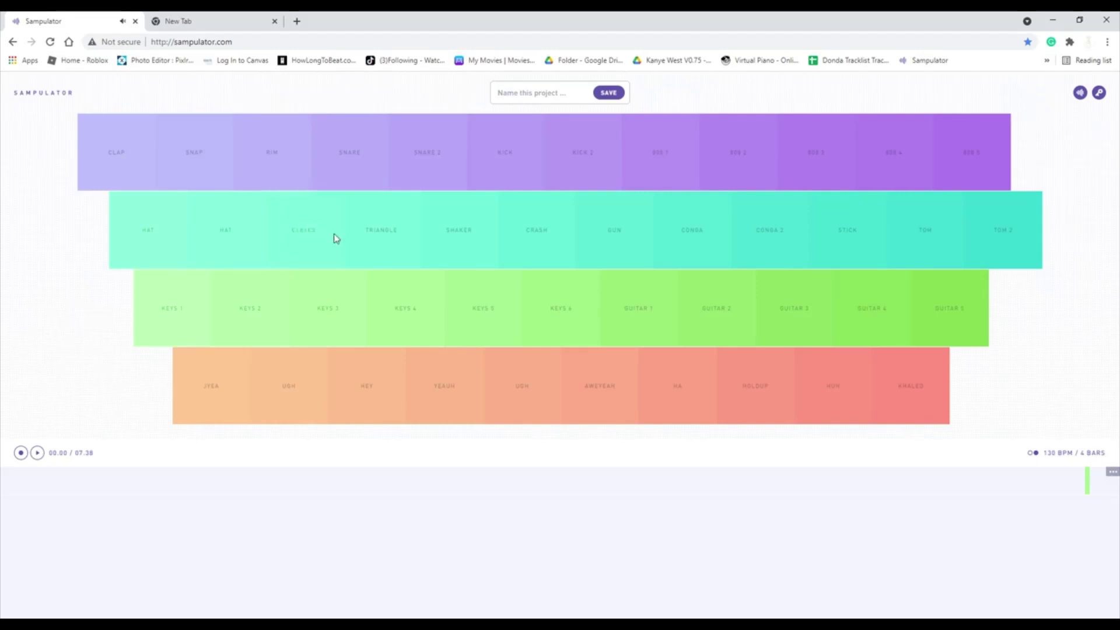
click(500, 291)
- Play three more Claves hits and finish the run with Keys 6
click(300, 240)
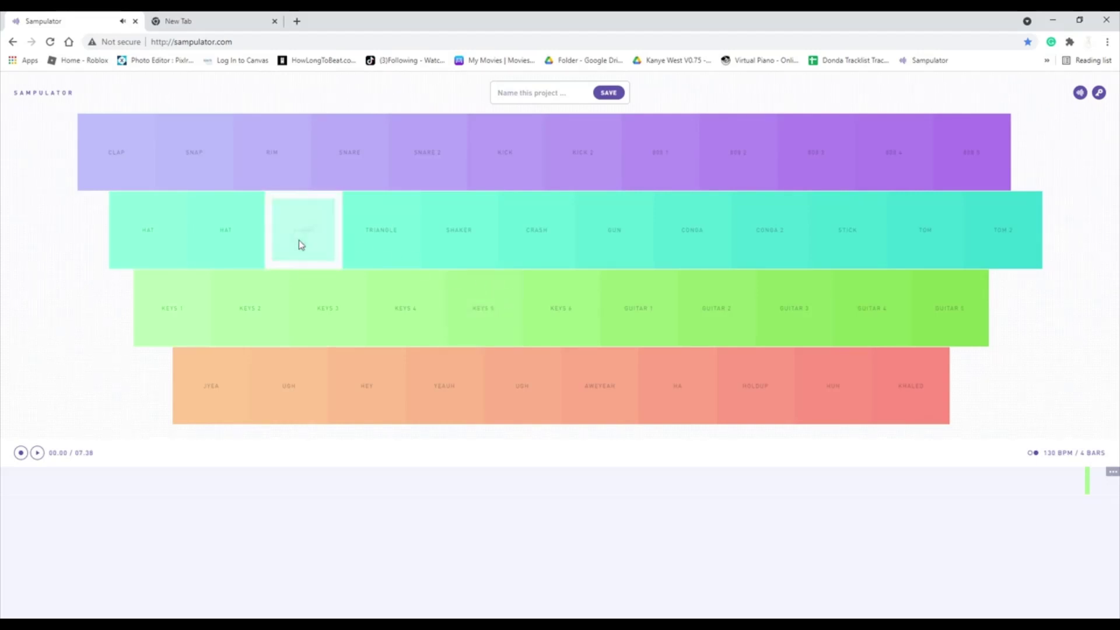
click(299, 243)
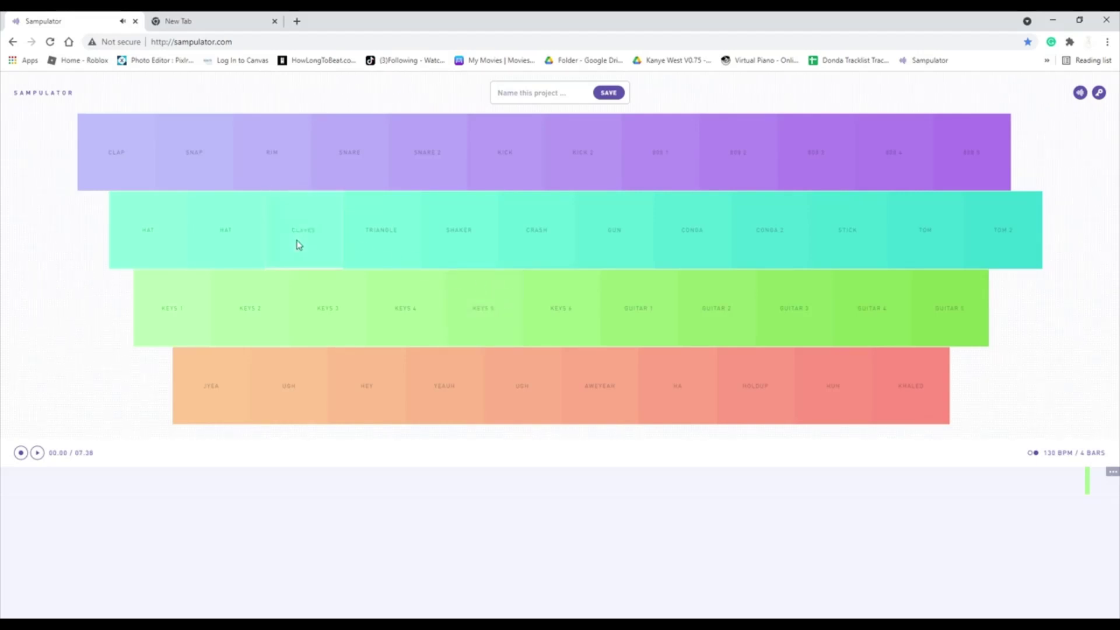
click(299, 244)
click(550, 312)
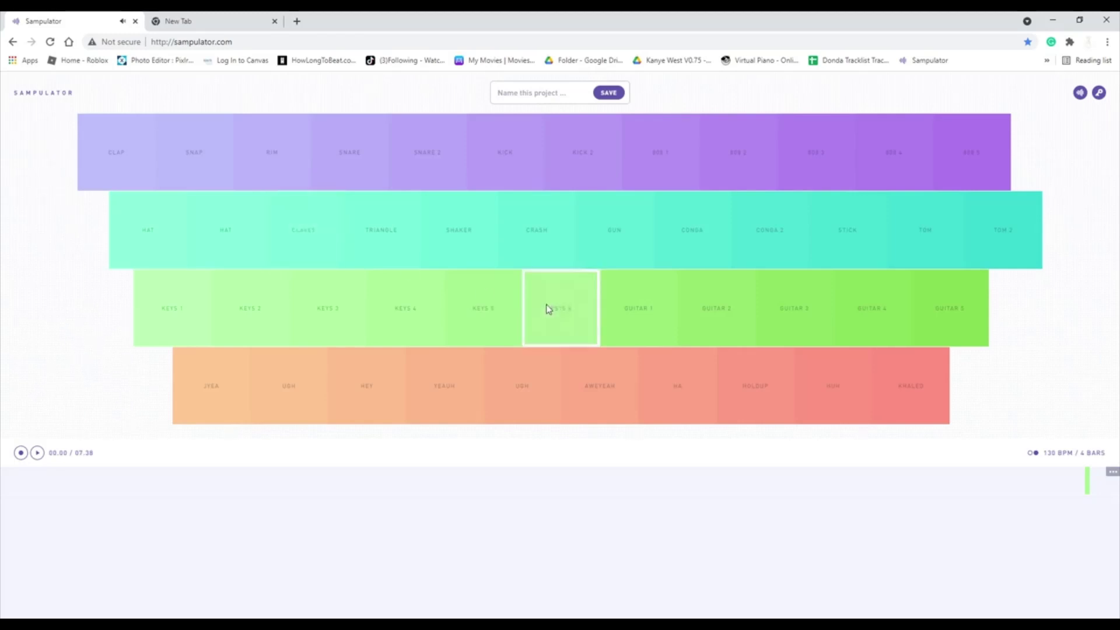
- Play an uninterrupted run of five Claves hits
click(288, 228)
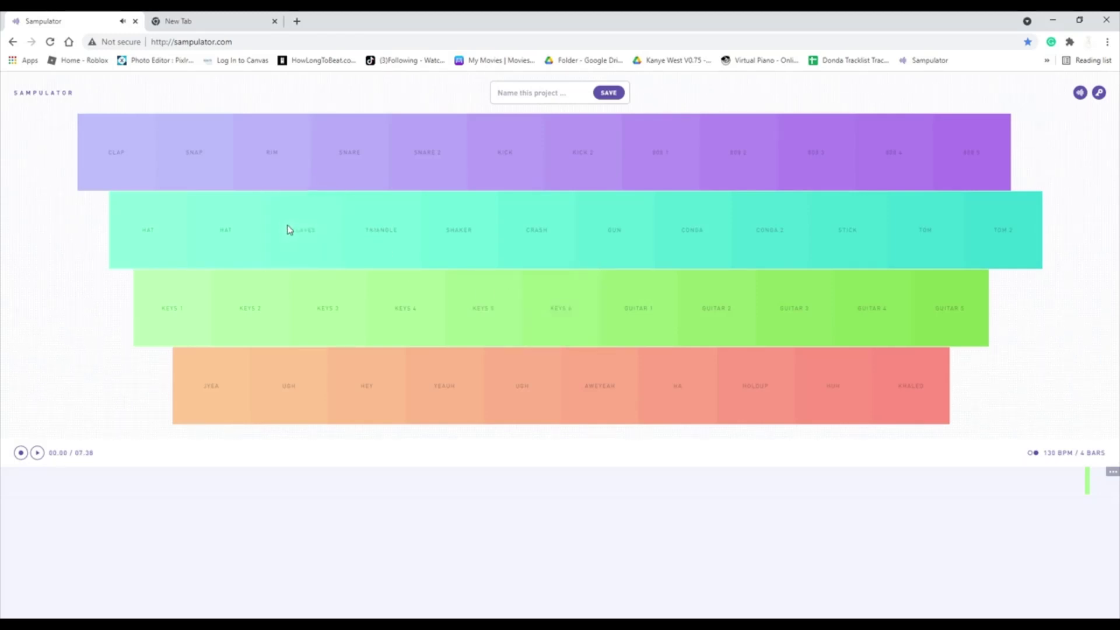
click(292, 228)
click(292, 228)
click(293, 228)
click(293, 228)
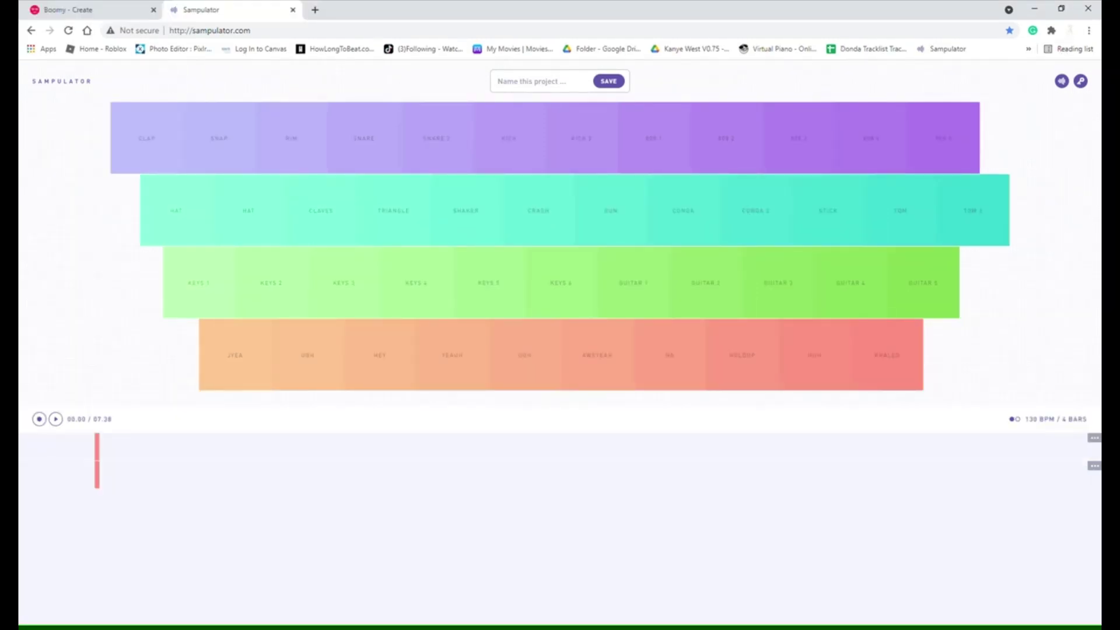
- Play 808 5 twice, 808 4 twice and 808 5 twice, ending the bass phrase on 808 4
click(932, 155)
click(940, 149)
click(881, 134)
click(873, 132)
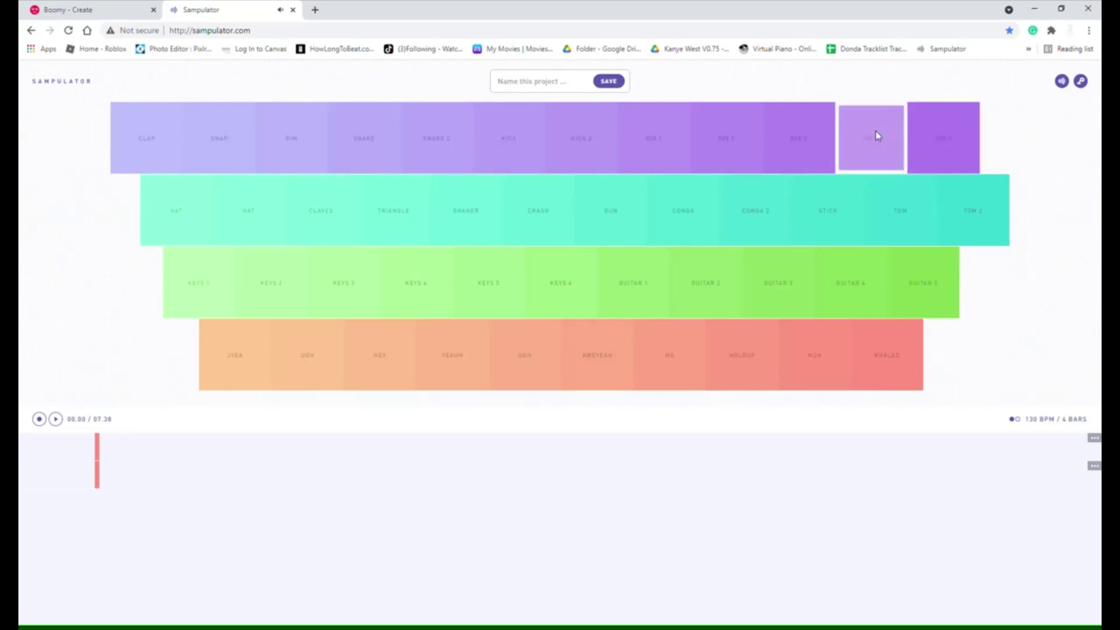
click(916, 159)
click(917, 159)
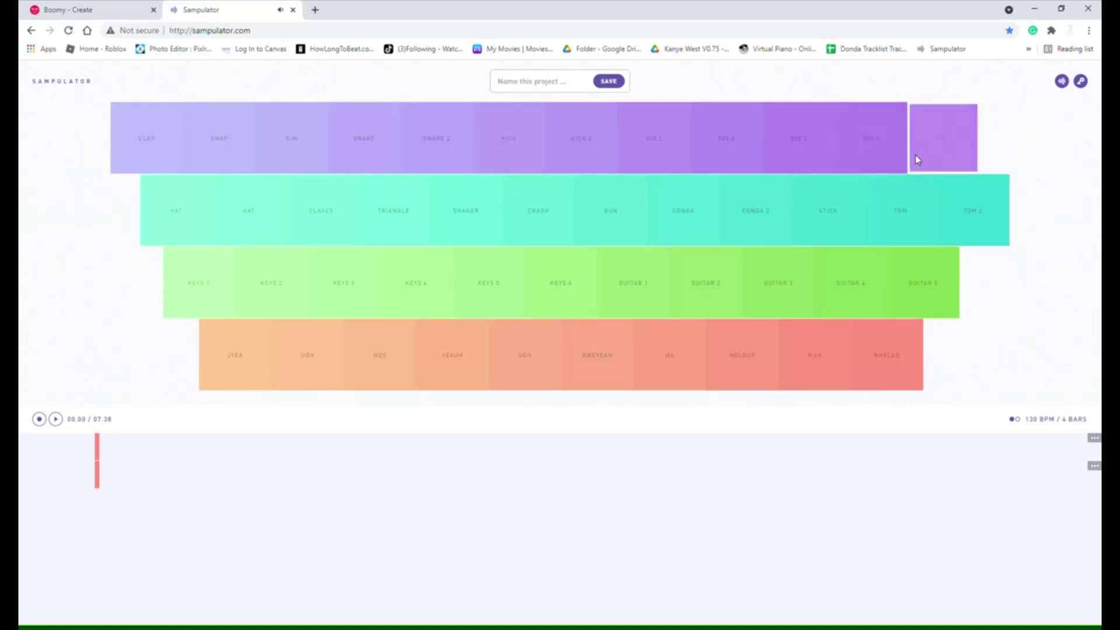
key(minus)
- Play a drum pattern alternating mostly between Tom 2 and Tom, with one Guitar 5 hit near its end
key(bracketright)
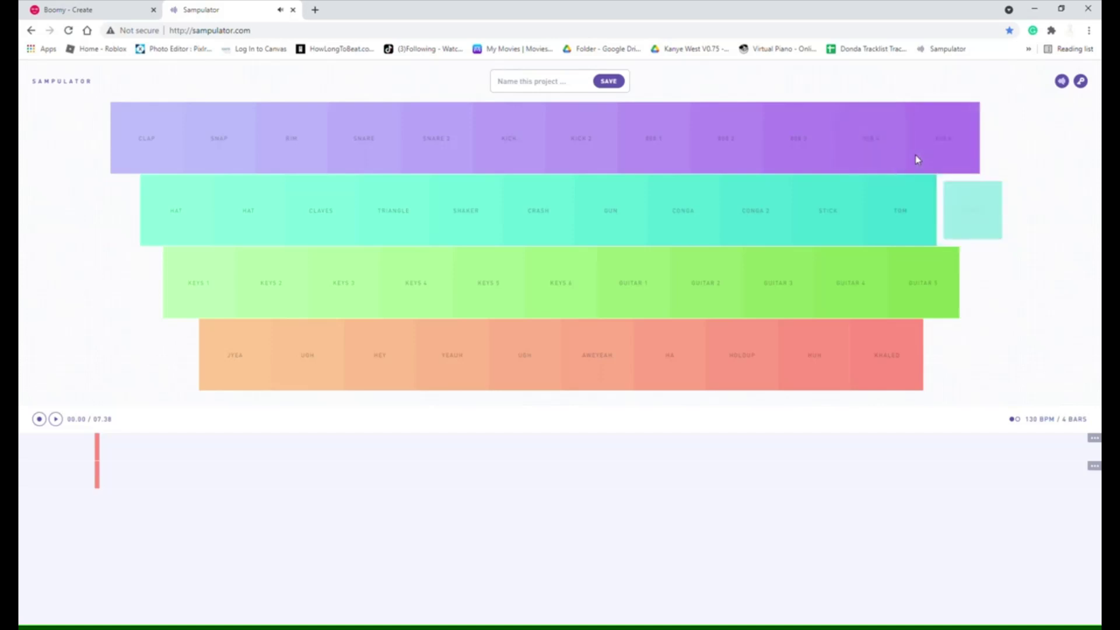
key(bracketleft)
key(bracketright)
key(bracketleft)
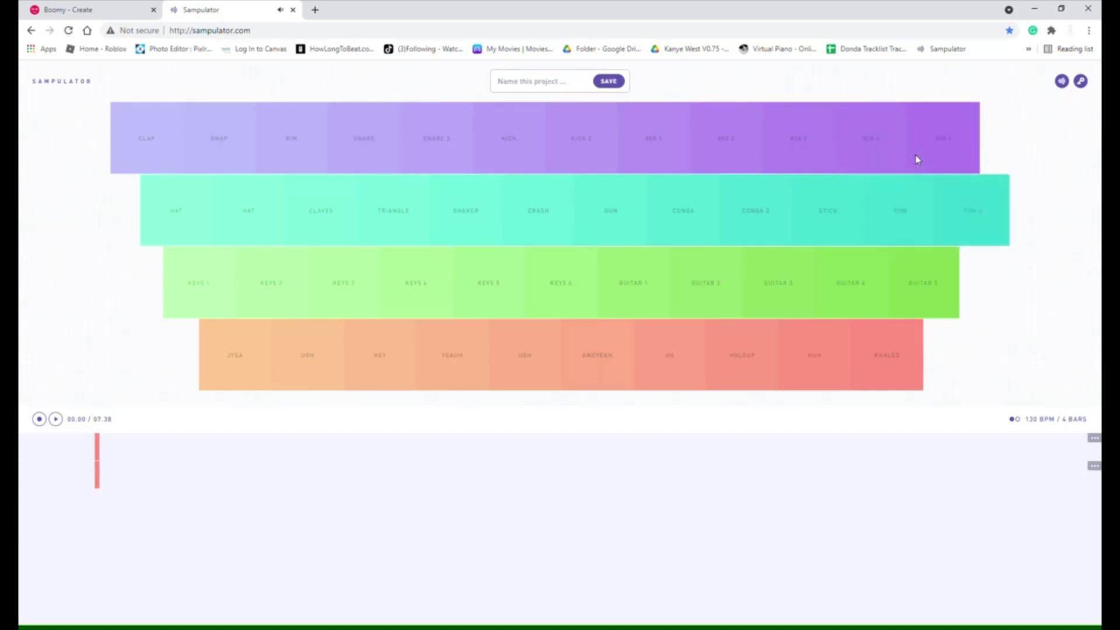
key(bracketright)
key(bracketright)
key(bracketleft)
key(bracketright)
key(apostrophe)
key(bracketleft)
key(bracketright)
key(bracketleft)
- Continue the Tom and Tom 2 pattern with Guitar 4 hits interspersed throughout
key(semicolon)
key(bracketright)
key(bracketleft)
key(semicolon)
key(bracketleft)
key(semicolon)
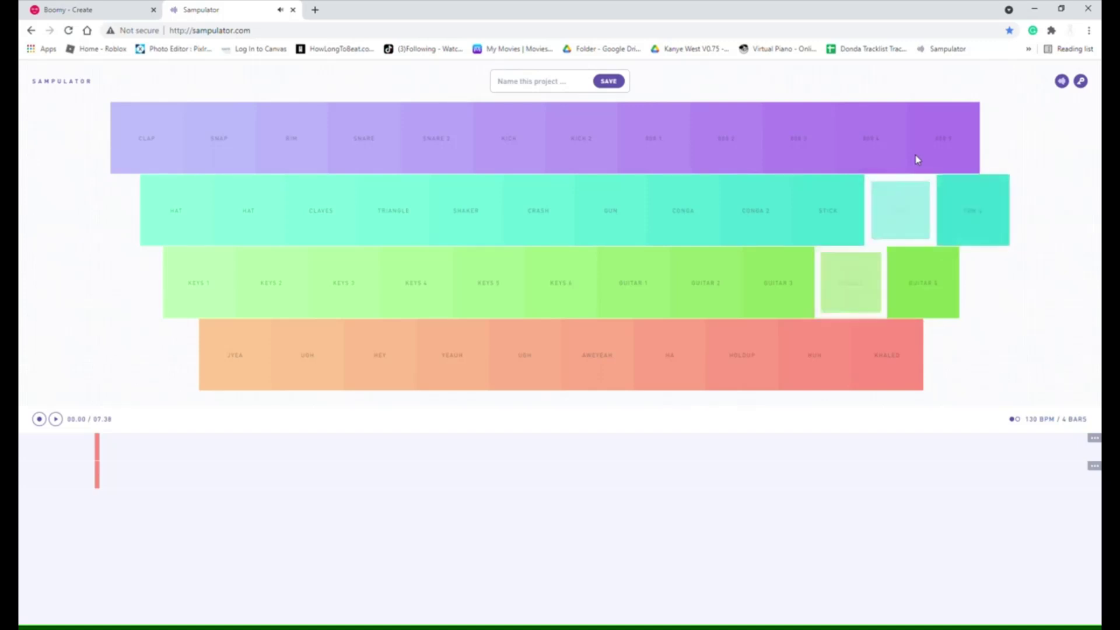
key(bracketright)
key(semicolon)
key(bracketleft)
key(bracketleft)
key(semicolon)
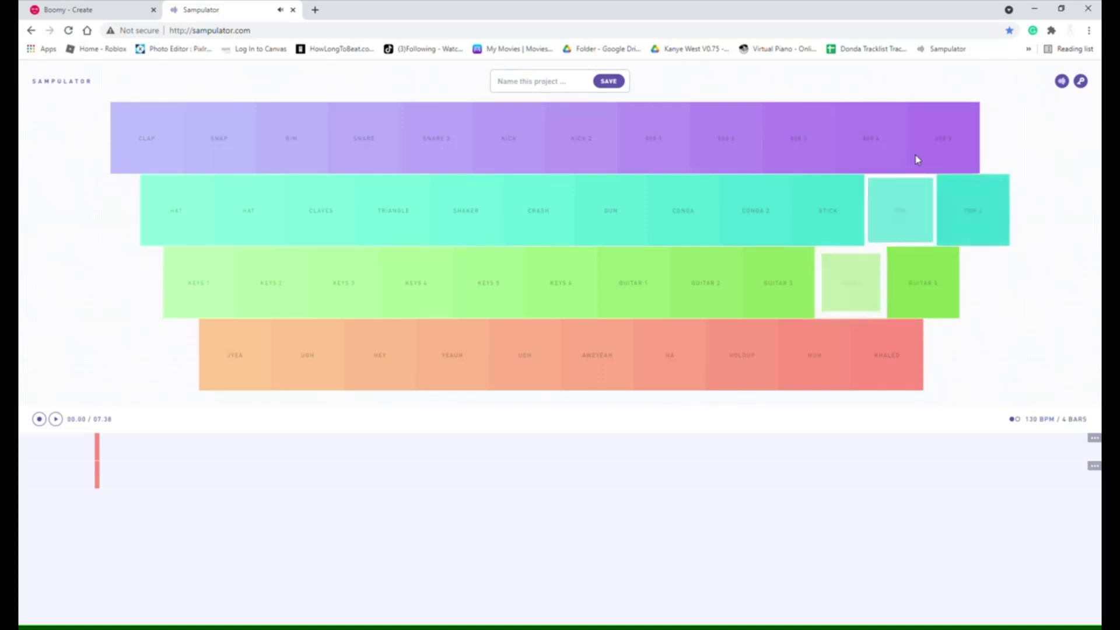
key(bracketright)
key(semicolon)
key(bracketright)
key(bracketleft)
- Play Guitar 3, a single Huh vocal and Guitar 3 again, followed by a long alternation of Guitar 4 and Guitar 3
key(l)
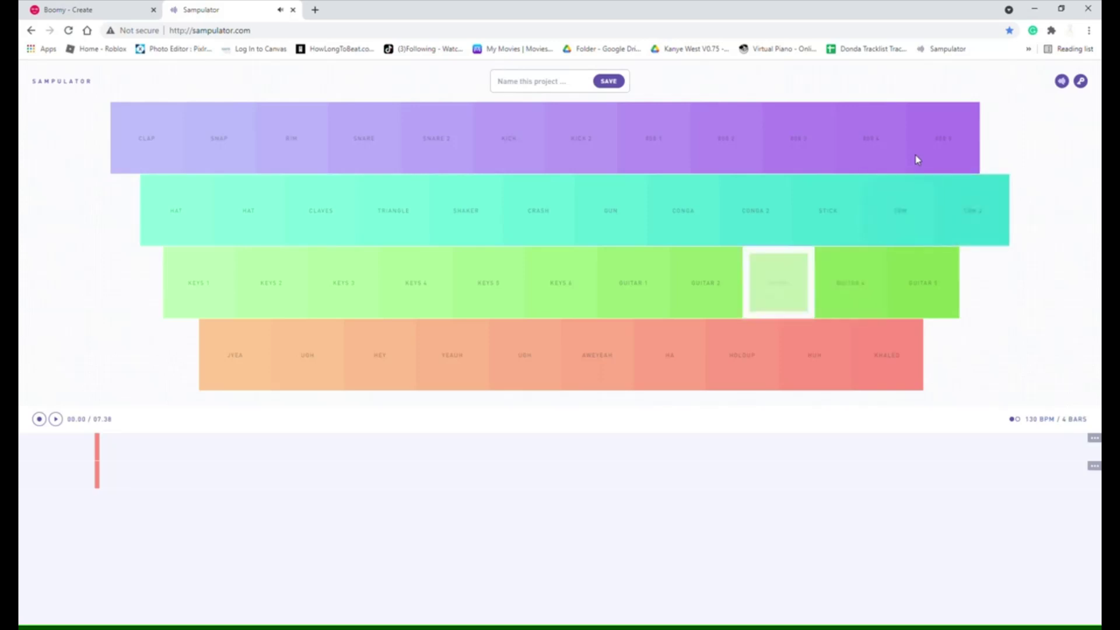
key(period)
key(l)
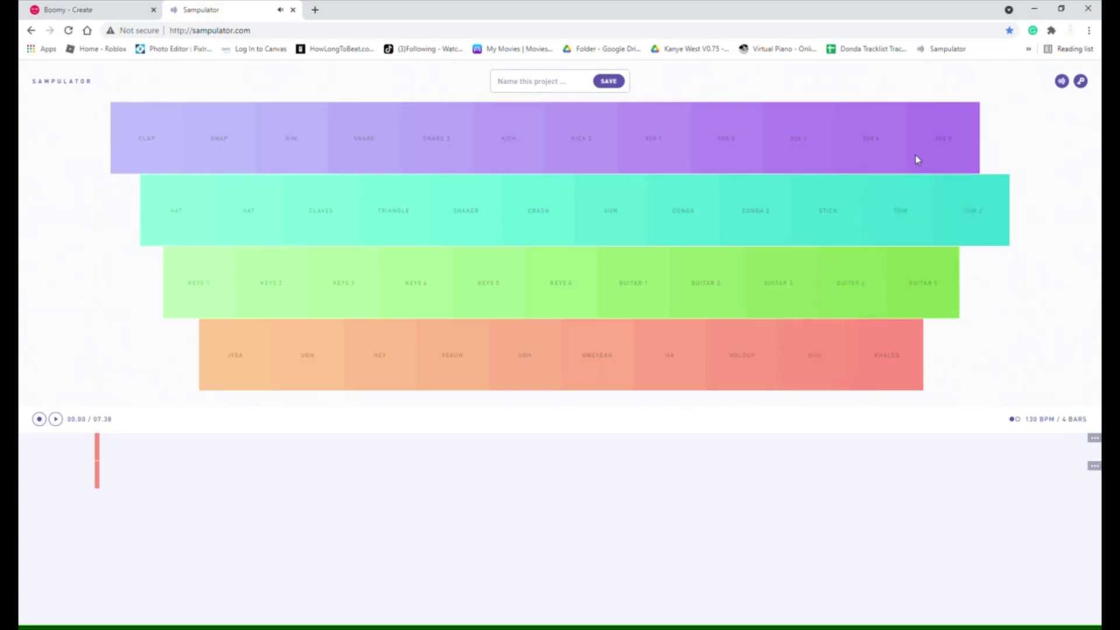
key(semicolon)
key(l)
key(l)
key(semicolon)
key(l)
key(semicolon)
key(l)
key(semicolon)
key(l)
key(semicolon)
key(l)
key(semicolon)
key(l)
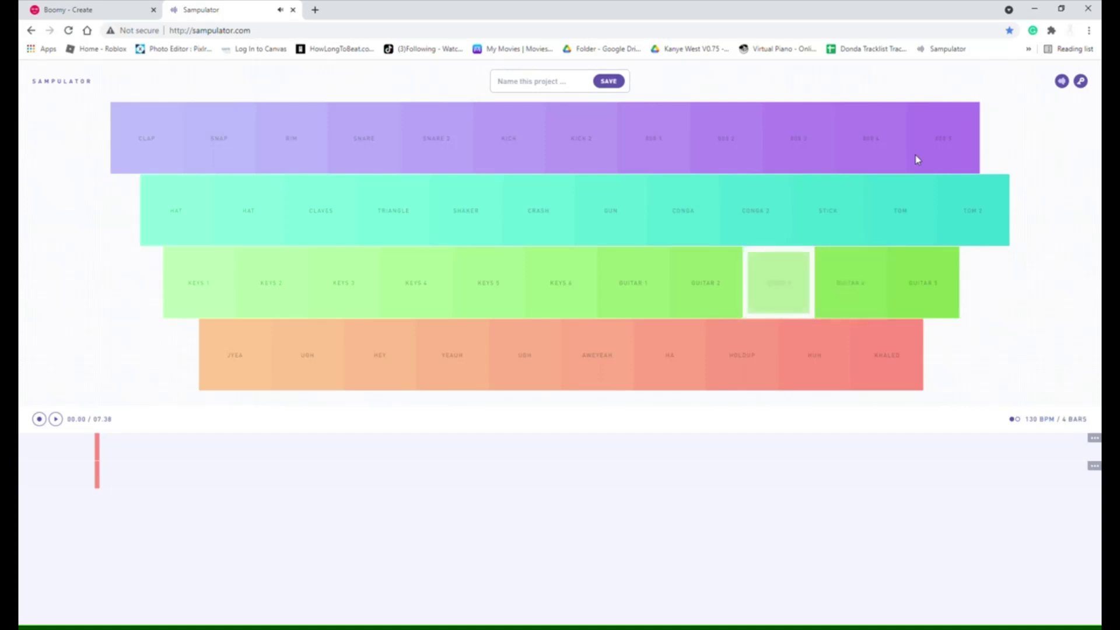
key(l)
key(semicolon)
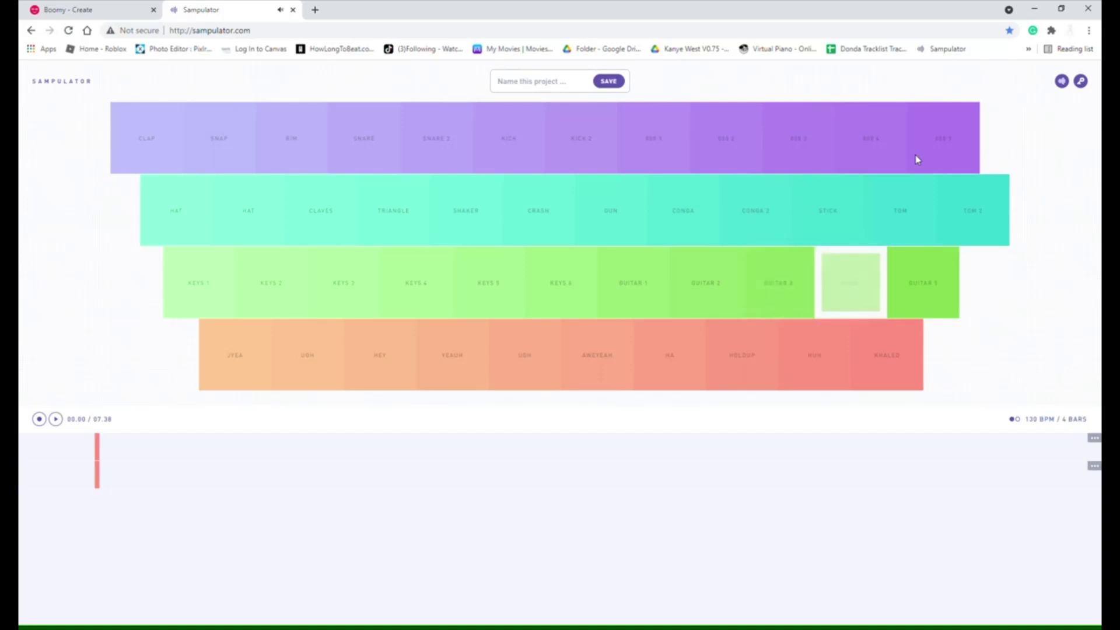
- Play a closing phrase of Guitar 2, Guitar 3, Guitar 1, Keys 6 and Keys 5 samples, finishing with Gun
key(k)
key(l)
key(j)
key(j)
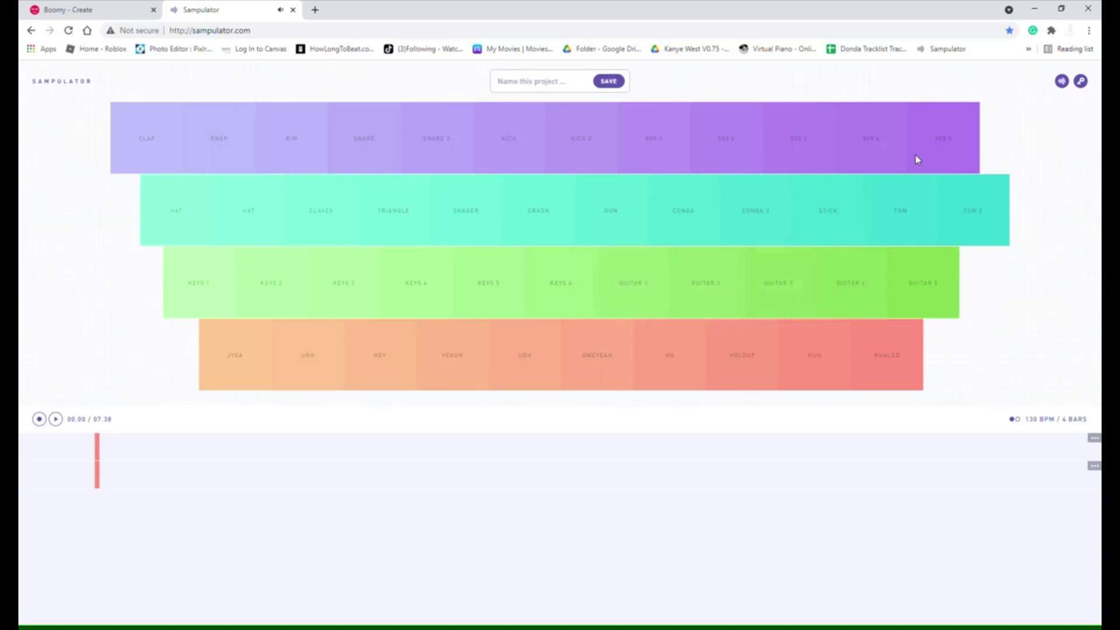
key(h)
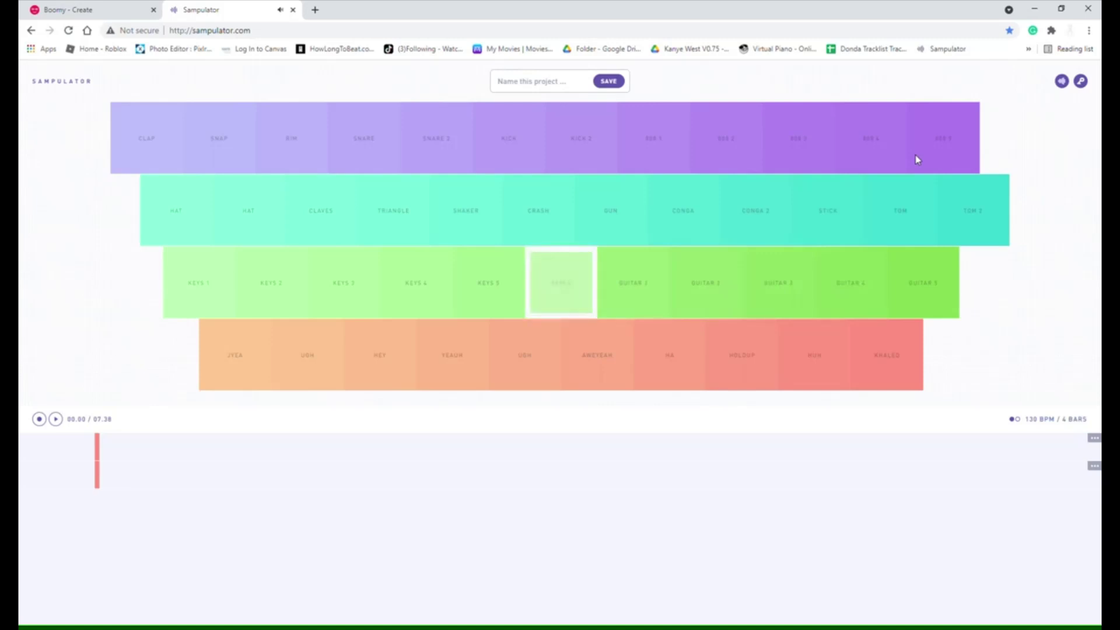
key(g)
key(h)
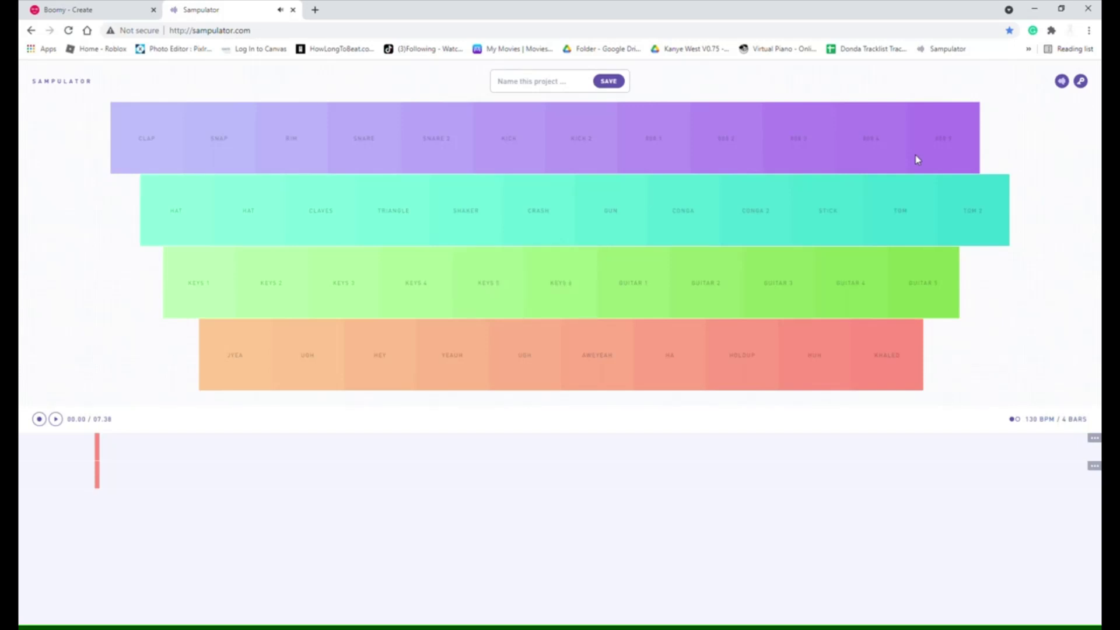
click(614, 197)
- Repeat the opening bass phrase by switching between 808 5 and 808 4, ending with two 808 5 hits
click(931, 155)
click(857, 153)
click(932, 155)
click(875, 130)
click(873, 136)
click(916, 161)
click(917, 158)
- Play a short drum pattern alternating between Tom 2 and Tom
key(bracketright)
key(bracketleft)
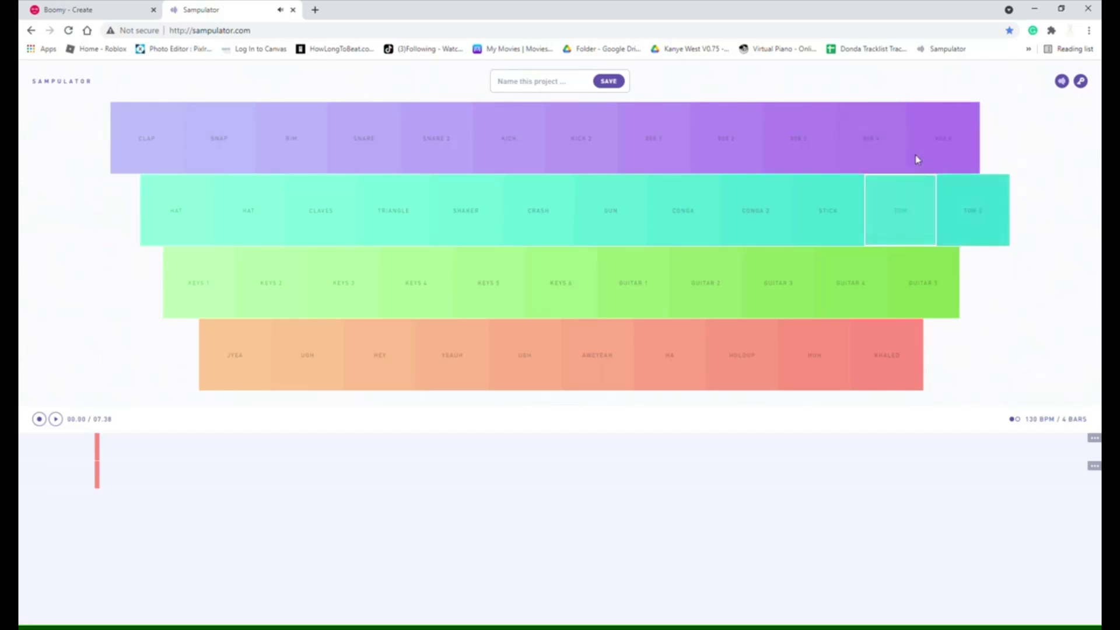
key(bracketleft)
key(bracketright)
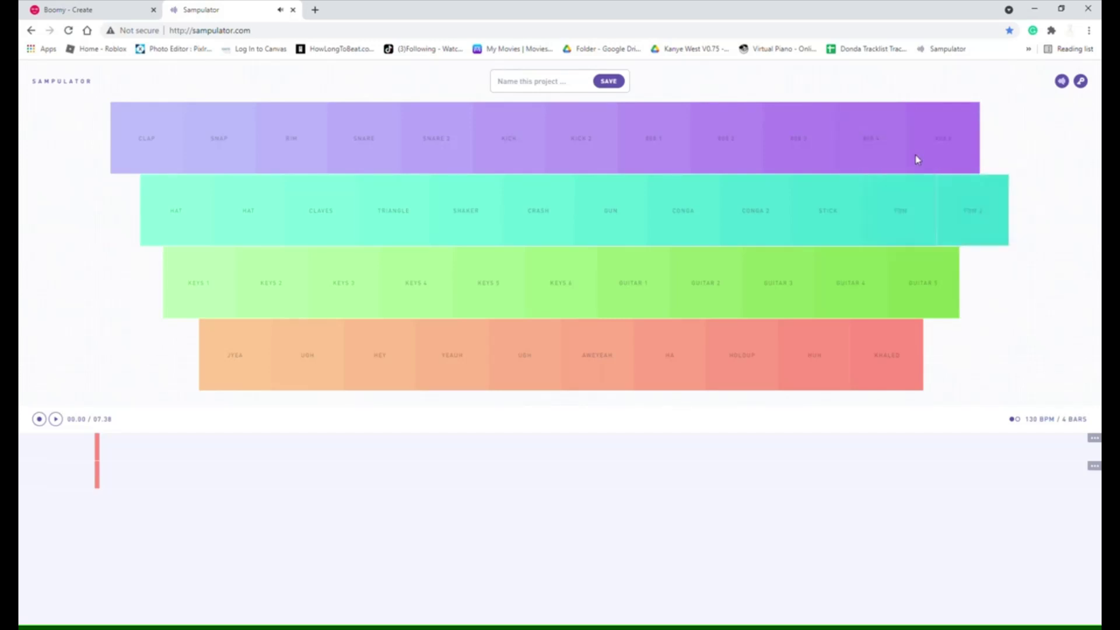
key(bracketleft)
key(bracketright)
key(bracketleft)
- Extend the Tom and Tom 2 pattern with three Guitar 5 hits spread through it
key(apostrophe)
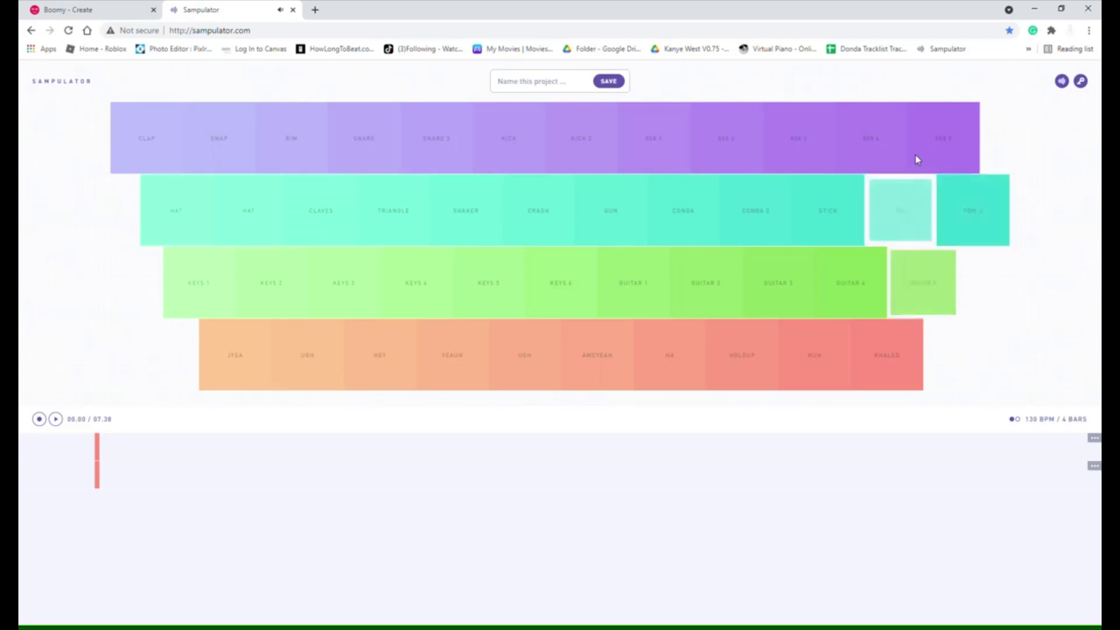
key(bracketleft)
key(bracketright)
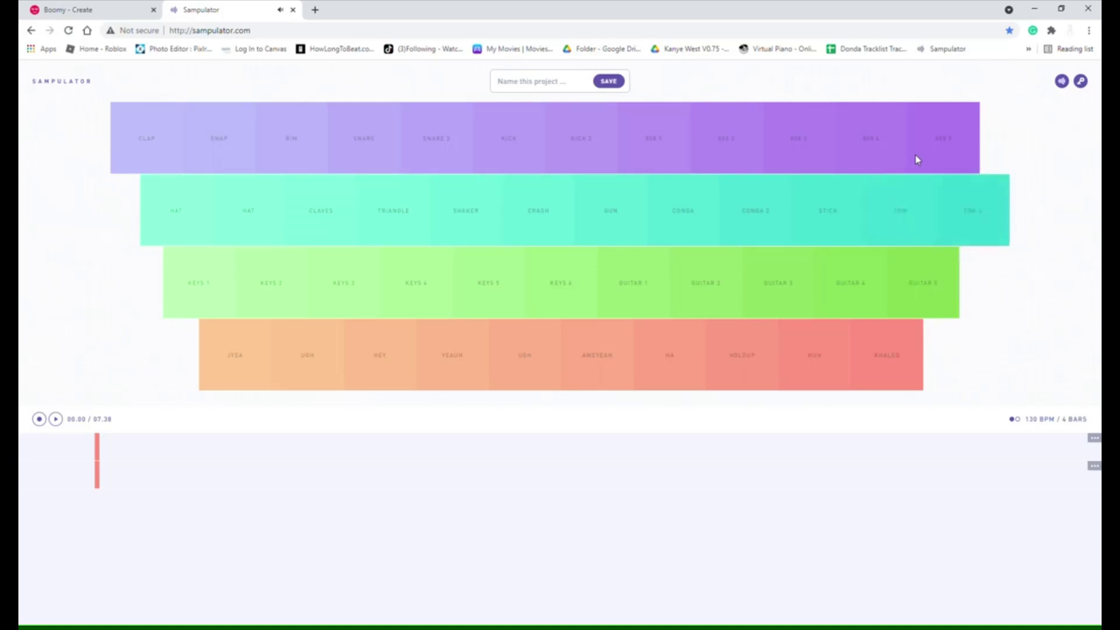
key(bracketleft)
key(apostrophe)
key(bracketright)
key(bracketleft)
key(bracketright)
key(bracketleft)
key(apostrophe)
key(bracketright)
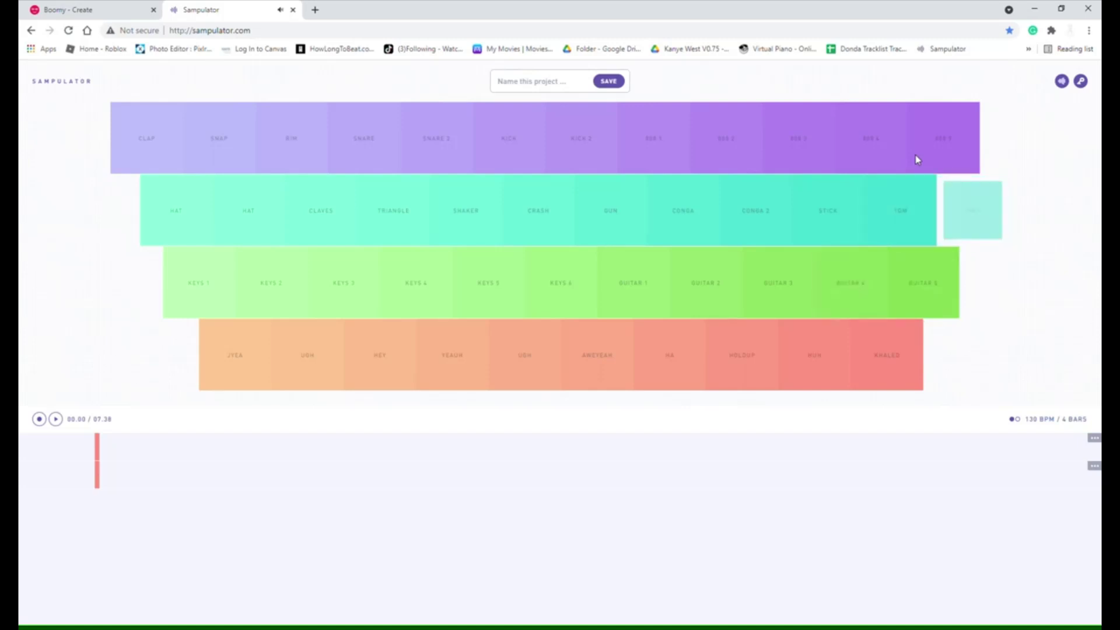
key(bracketleft)
- Carry on the Tom and Tom 2 pattern with Guitar 4 in place of Guitar 5
key(semicolon)
key(bracketleft)
key(bracketright)
key(semicolon)
key(bracketleft)
key(bracketright)
key(semicolon)
key(bracketleft)
key(semicolon)
key(bracketright)
key(semicolon)
key(bracketright)
key(bracketleft)
key(semicolon)
- Play one Huh vocal followed by a long passage switching between Guitar 3 and Guitar 4
key(period)
key(l)
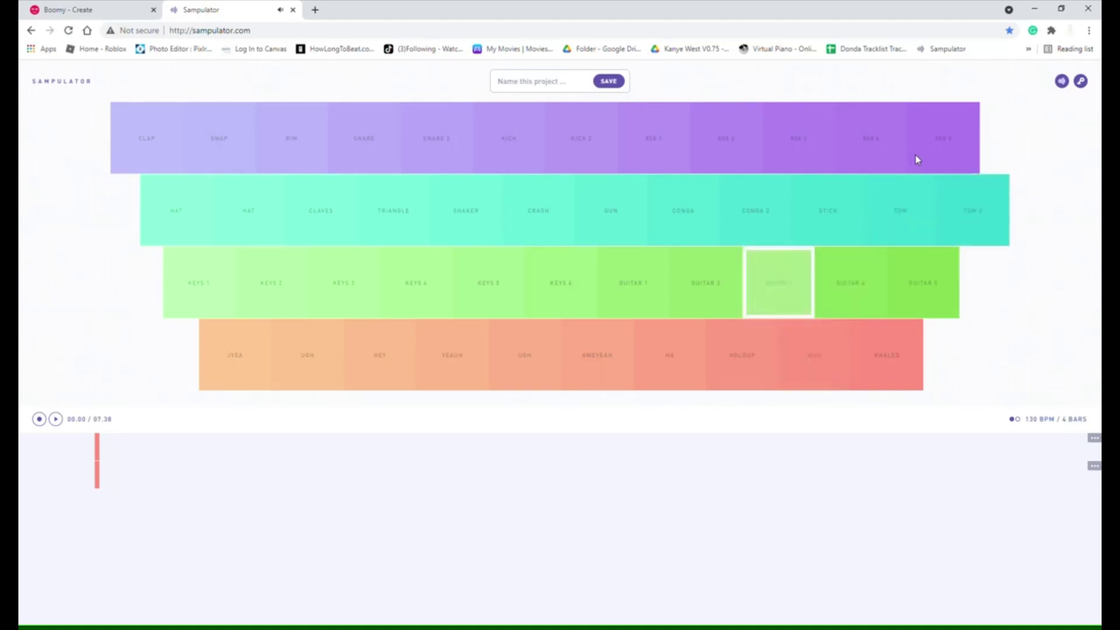
key(semicolon)
key(semicolon)
key(l)
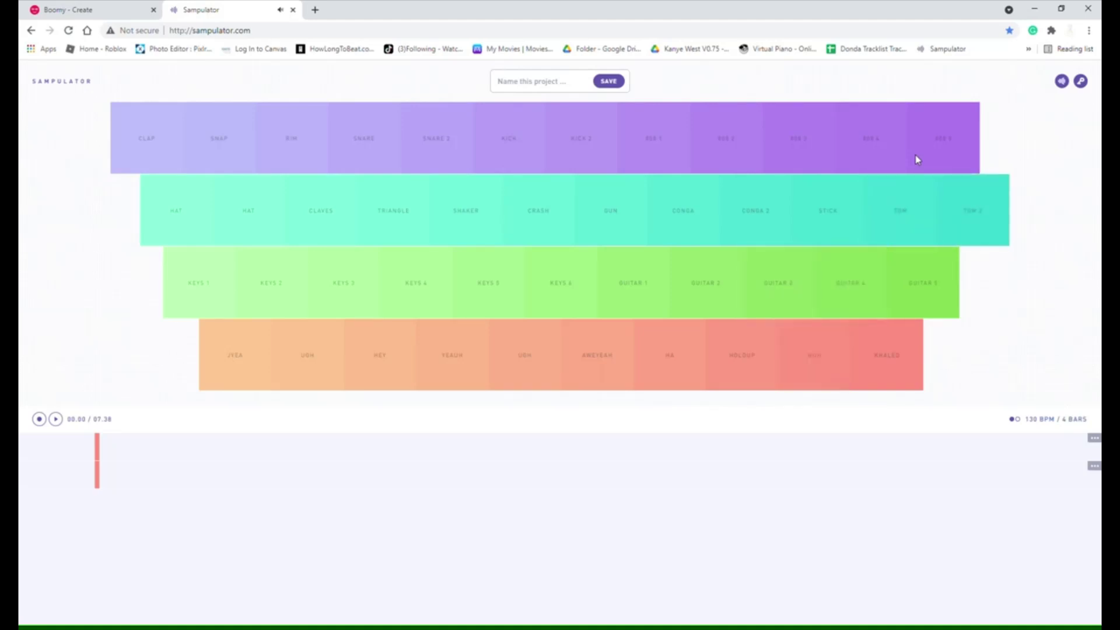
key(semicolon)
key(semicolon)
key(semicolon)
key(l)
key(semicolon)
key(l)
key(semicolon)
key(semicolon)
key(l)
key(semicolon)
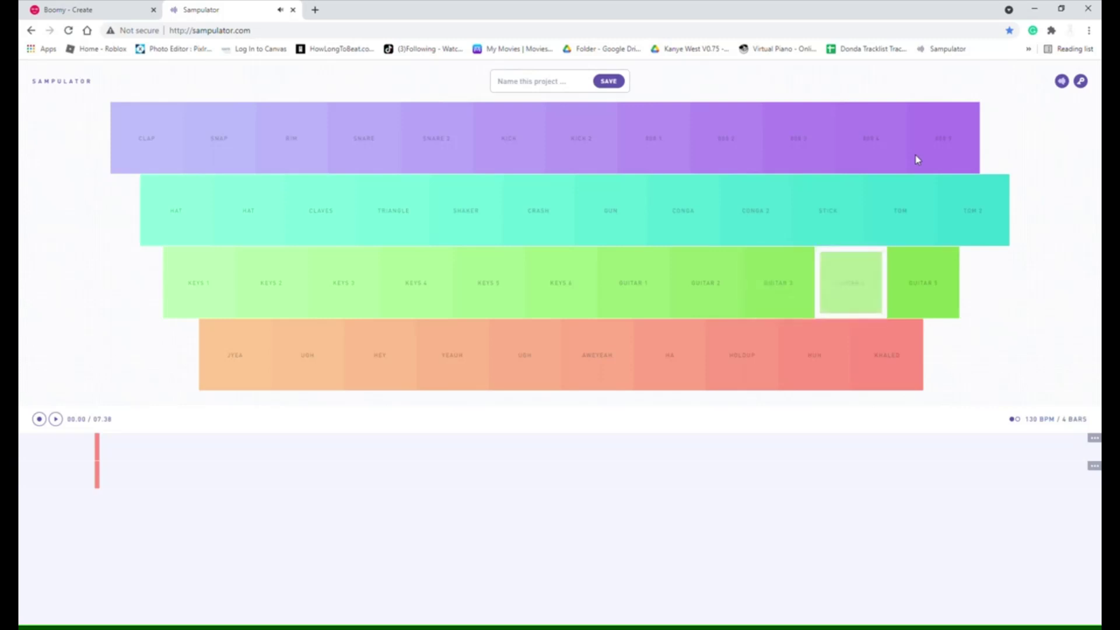
key(l)
key(semicolon)
- End the performance with Guitar 2, Guitar 3, Guitar 1, two Keys 6 hits, Keys 5 and a final Gun
key(k)
key(l)
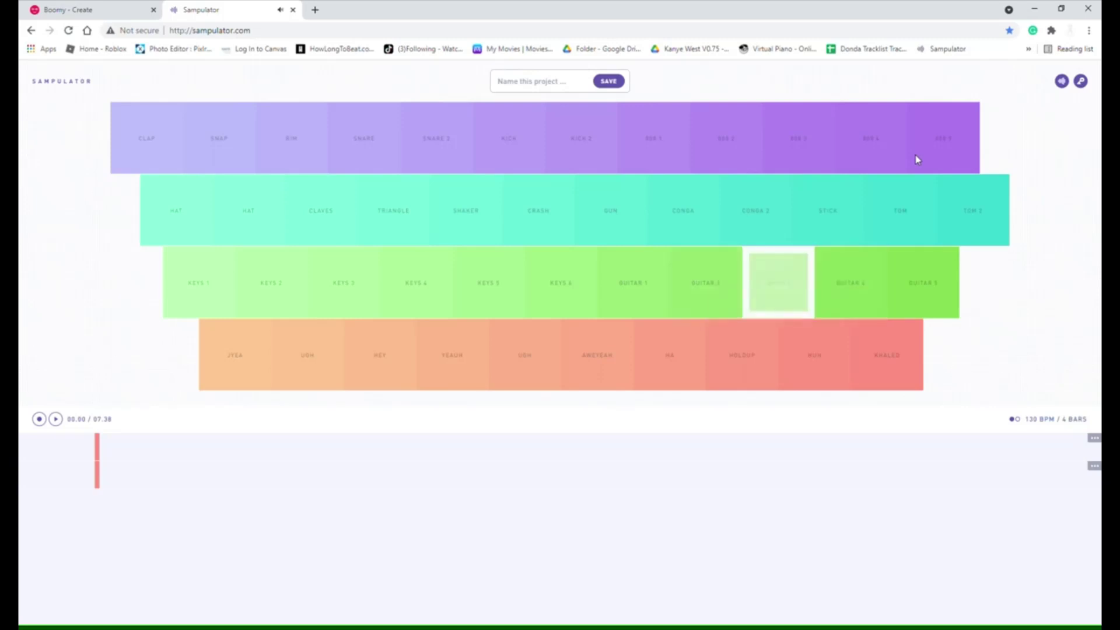
key(j)
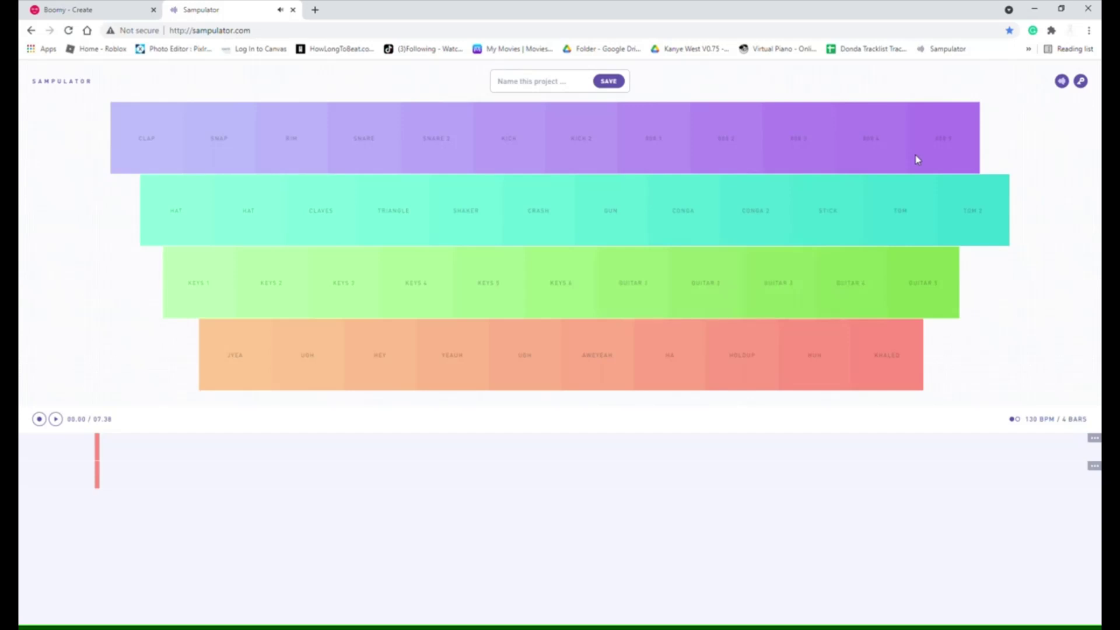
key(h)
key(h)
key(g)
click(614, 197)
- Play the keys samples one by one in the order Keys 5, Keys 6, Keys 4, Keys 3 and Keys 2
click(492, 285)
click(574, 292)
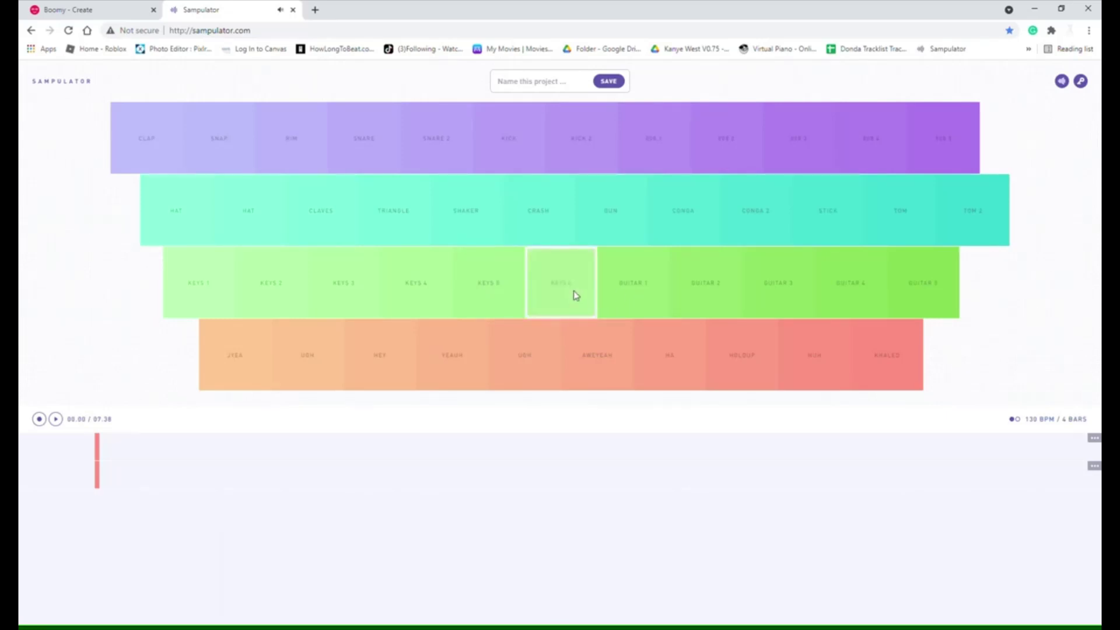
click(407, 287)
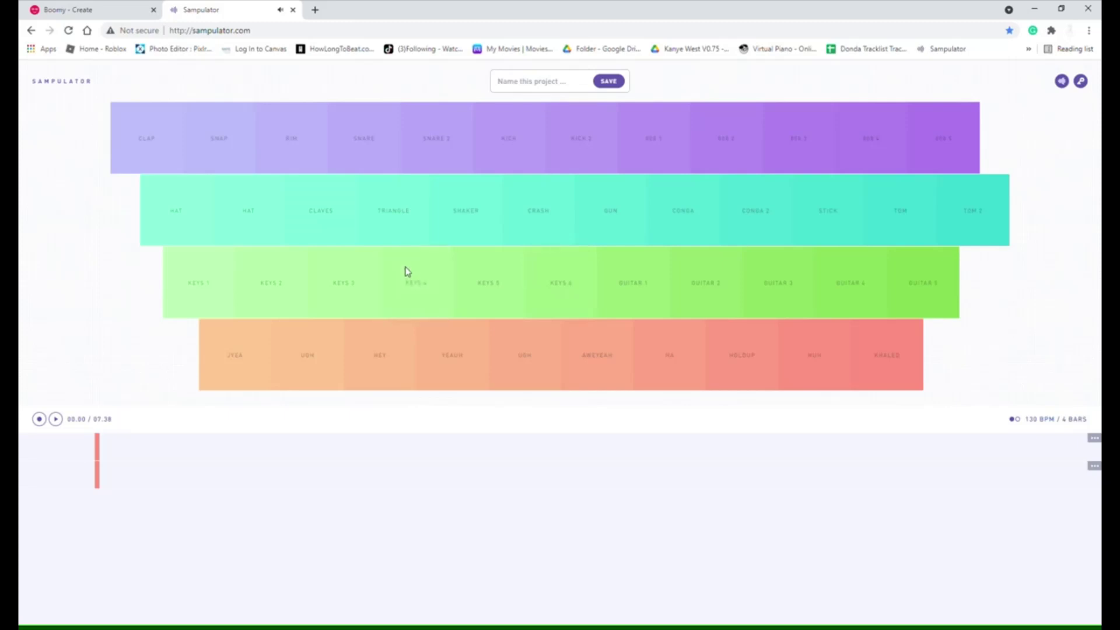
click(340, 286)
click(279, 283)
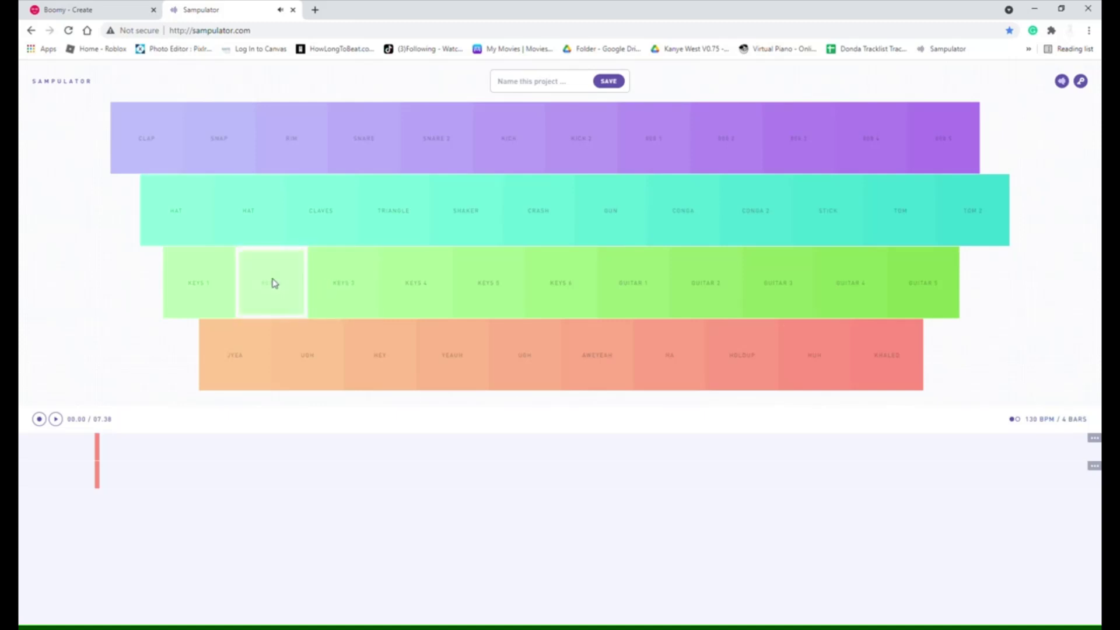
- Play Keys 1 once, followed by a rhythm alternating between the second Hat and Claves
click(192, 274)
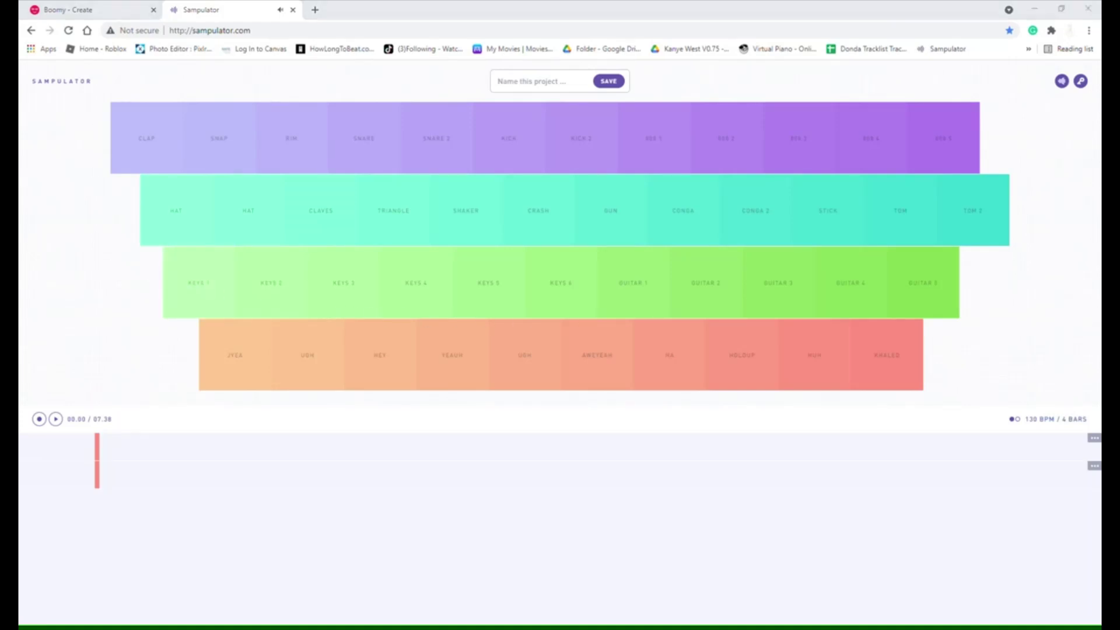
click(245, 198)
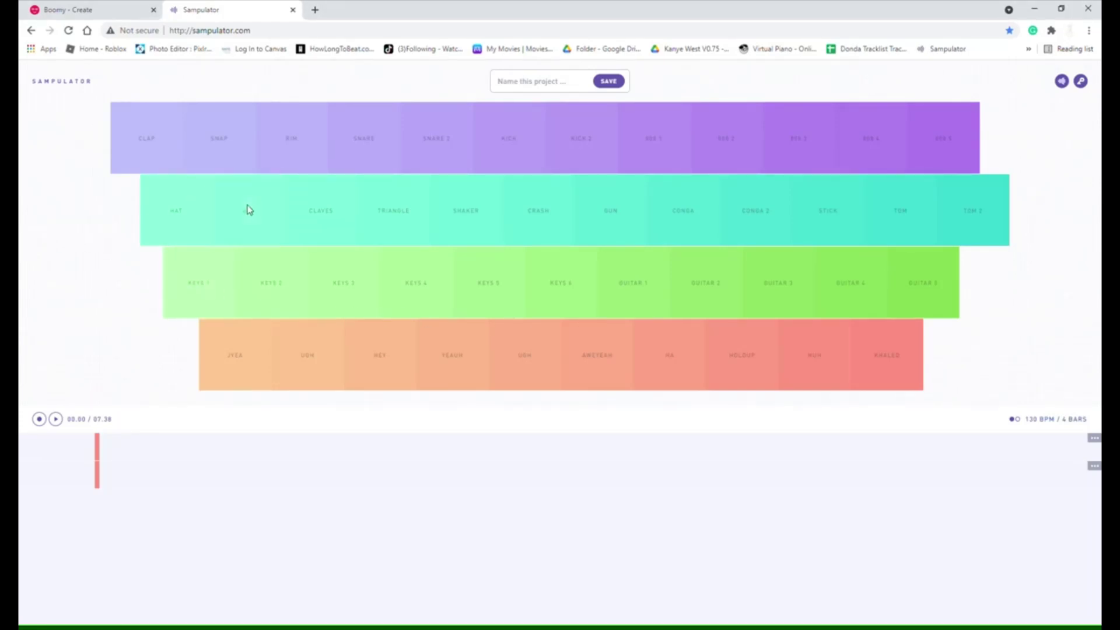
click(307, 222)
click(270, 222)
click(320, 220)
click(263, 229)
click(327, 212)
click(270, 228)
click(326, 231)
- Play the keys samples in ascending order from Keys 1 to Keys 6, ending with one Keys 2
click(204, 293)
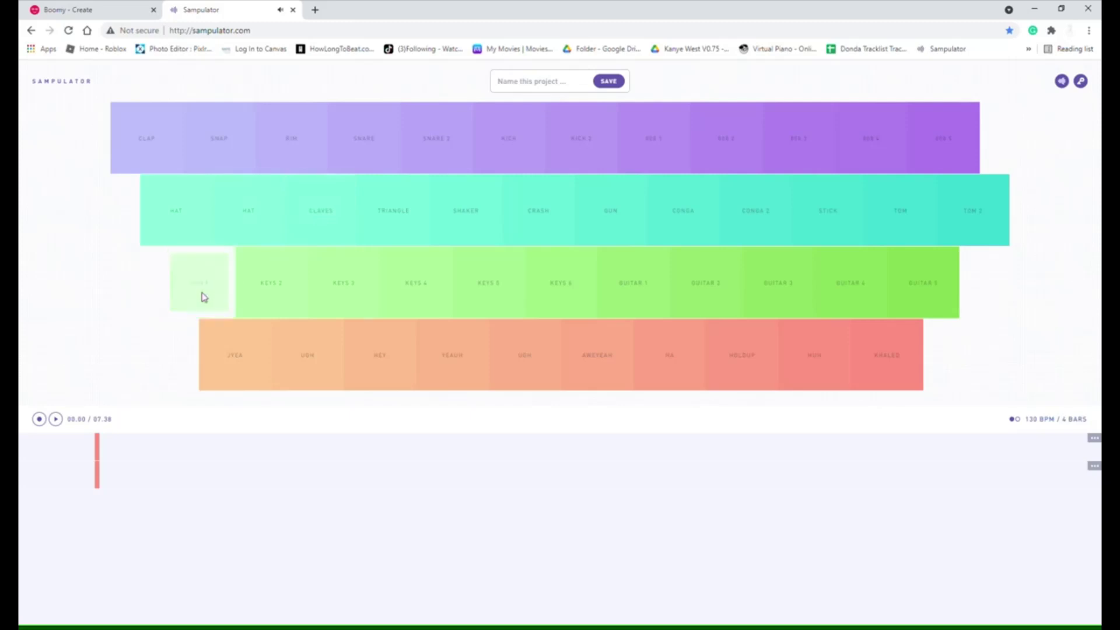
click(257, 290)
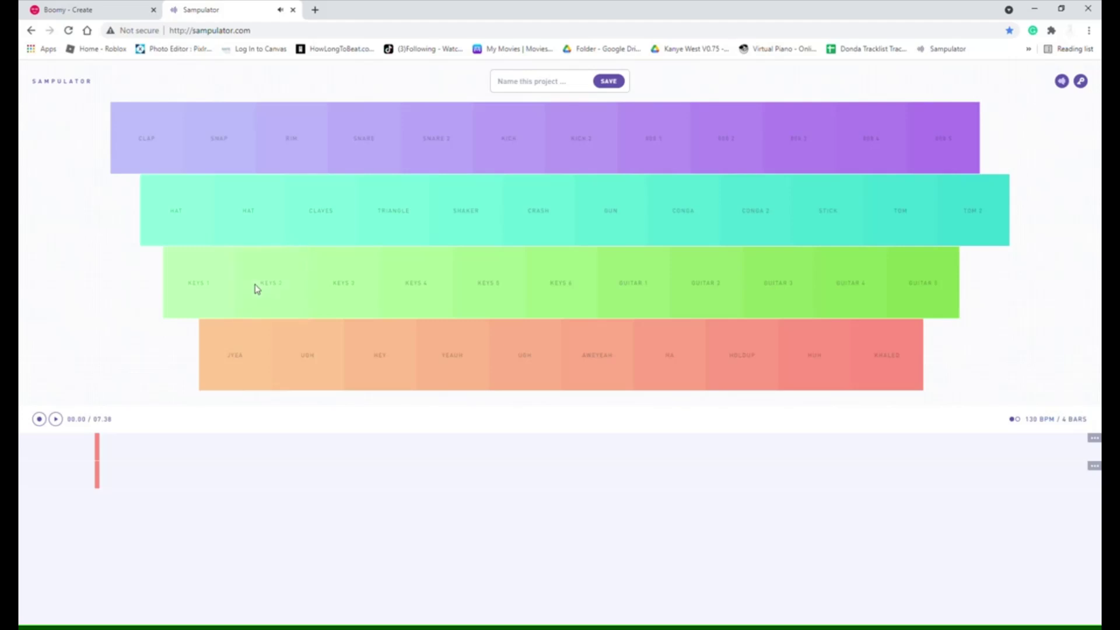
click(352, 286)
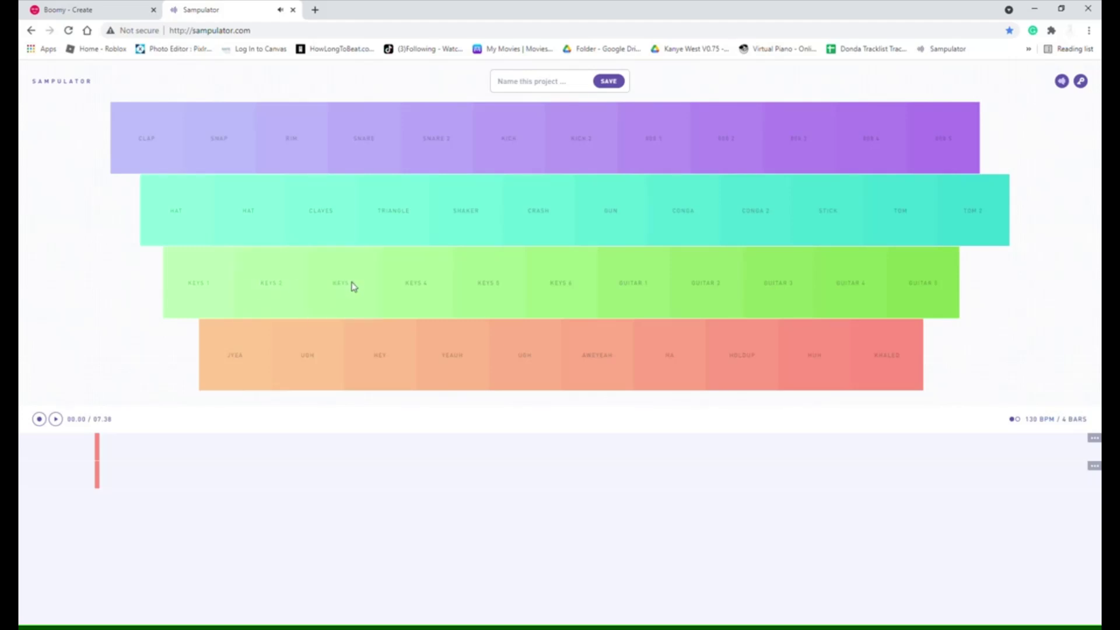
click(425, 296)
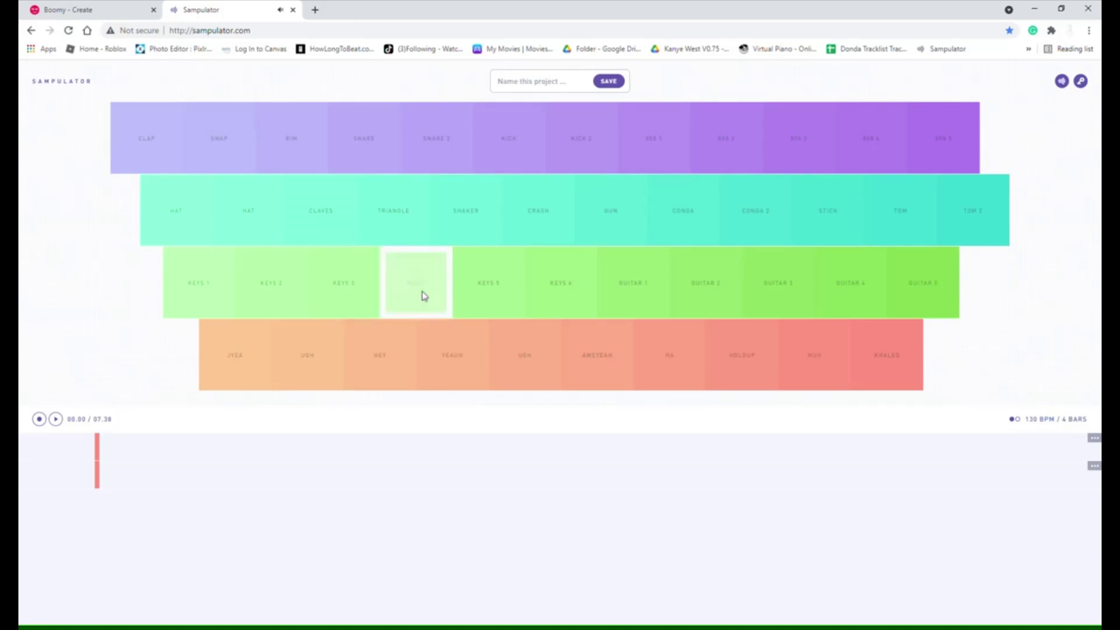
click(511, 298)
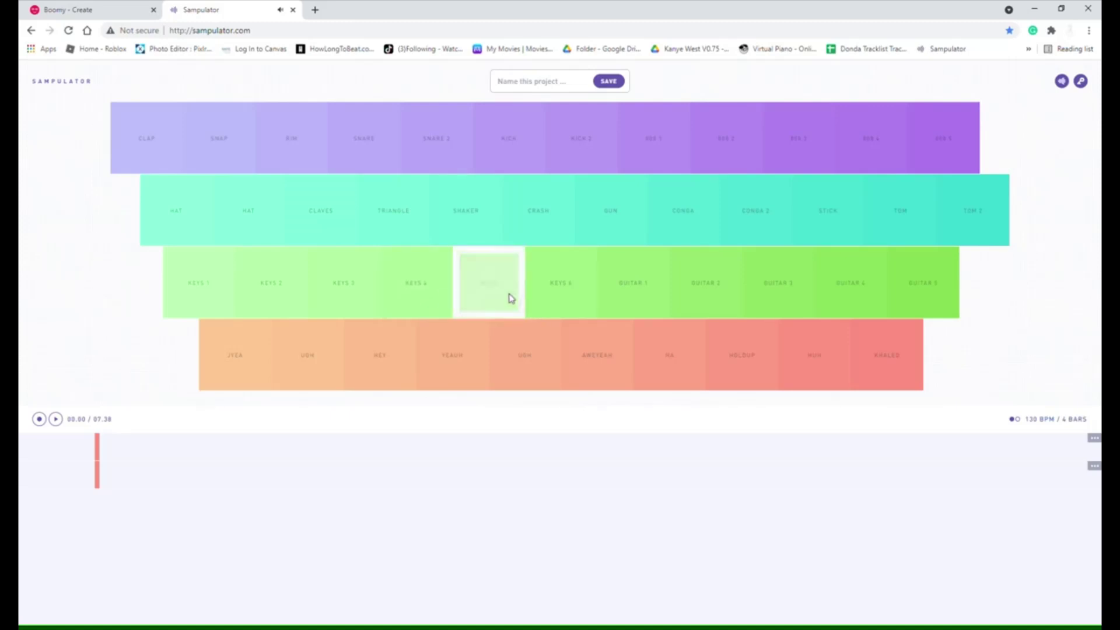
click(569, 303)
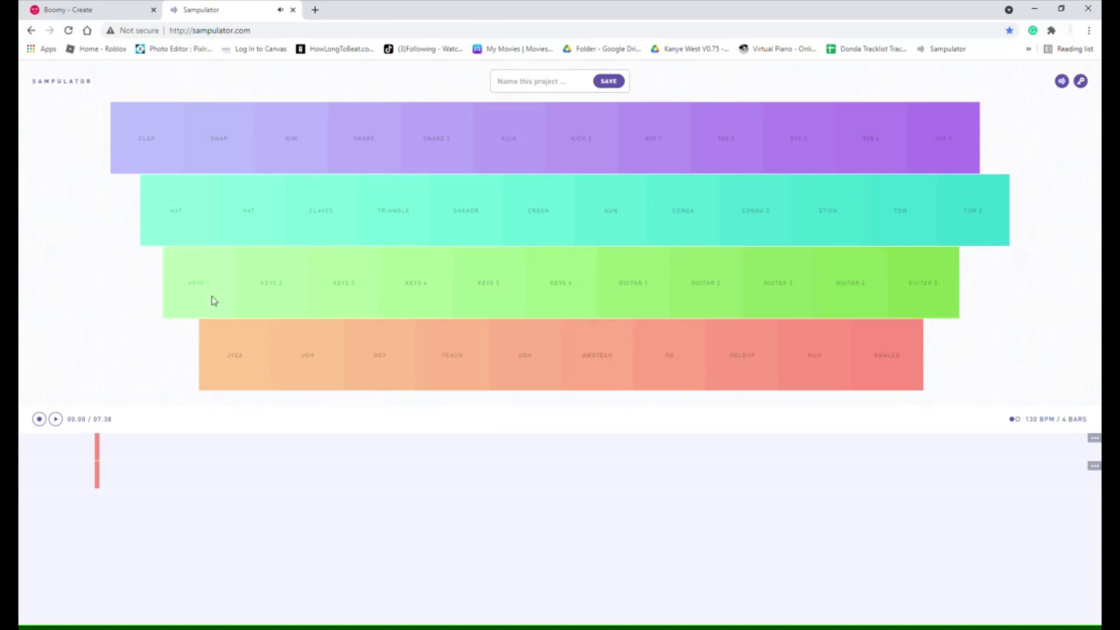
click(268, 301)
- Play the bass samples 808 5, 808 3 twice and 808 2
key(equal)
key(0)
key(0)
key(9)
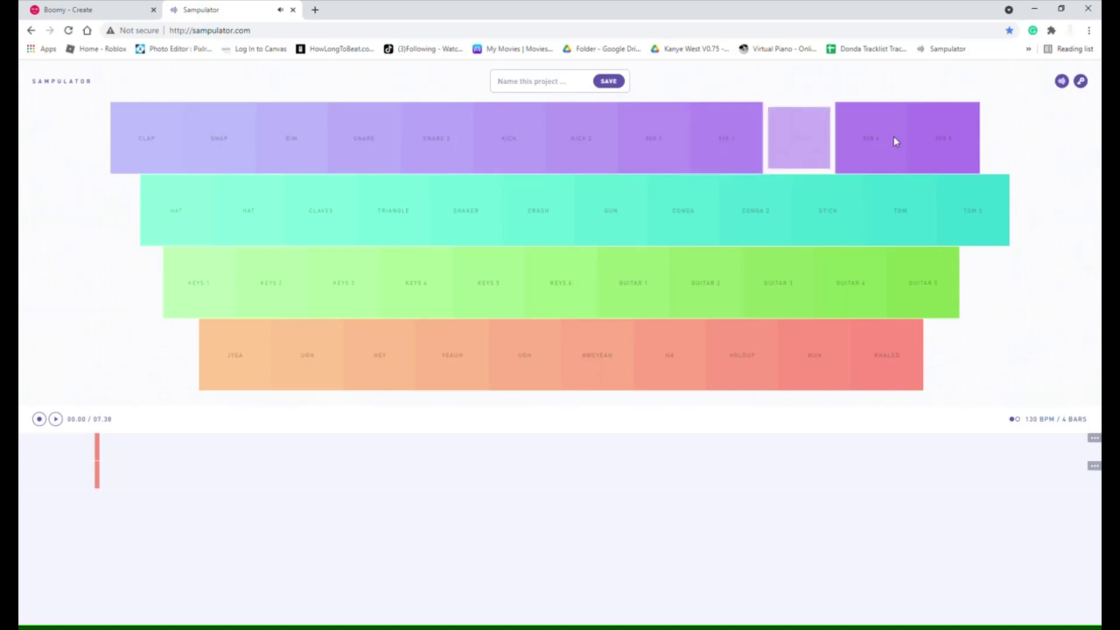
- Play Tom, two Tom 2 hits, Tom, Tom 2 and a final Tom
click(898, 214)
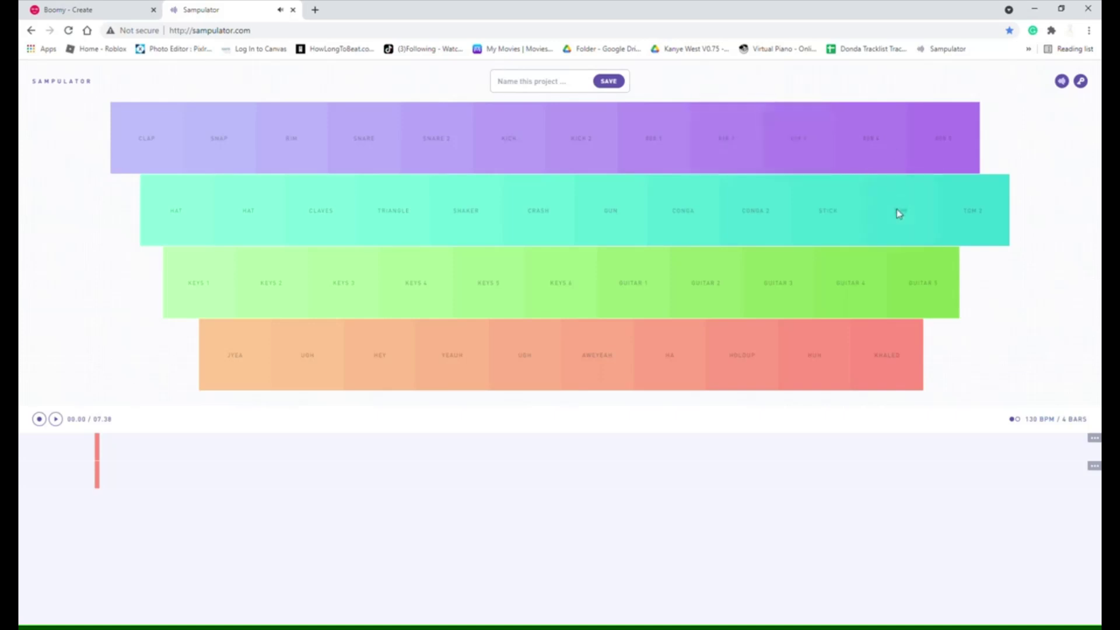
click(960, 218)
key(bracketright)
key(bracketleft)
key(bracketright)
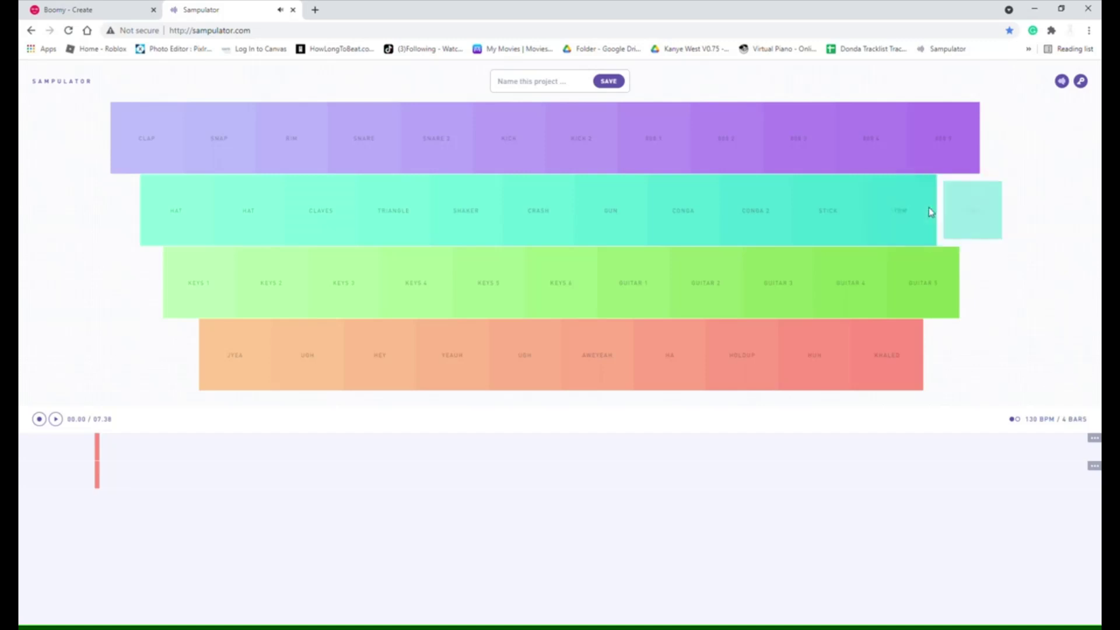
key(bracketleft)
- Start a new rhythm with four Stick hits, followed by a passage alternating Guitar 4 and Stick
key(p)
key(p)
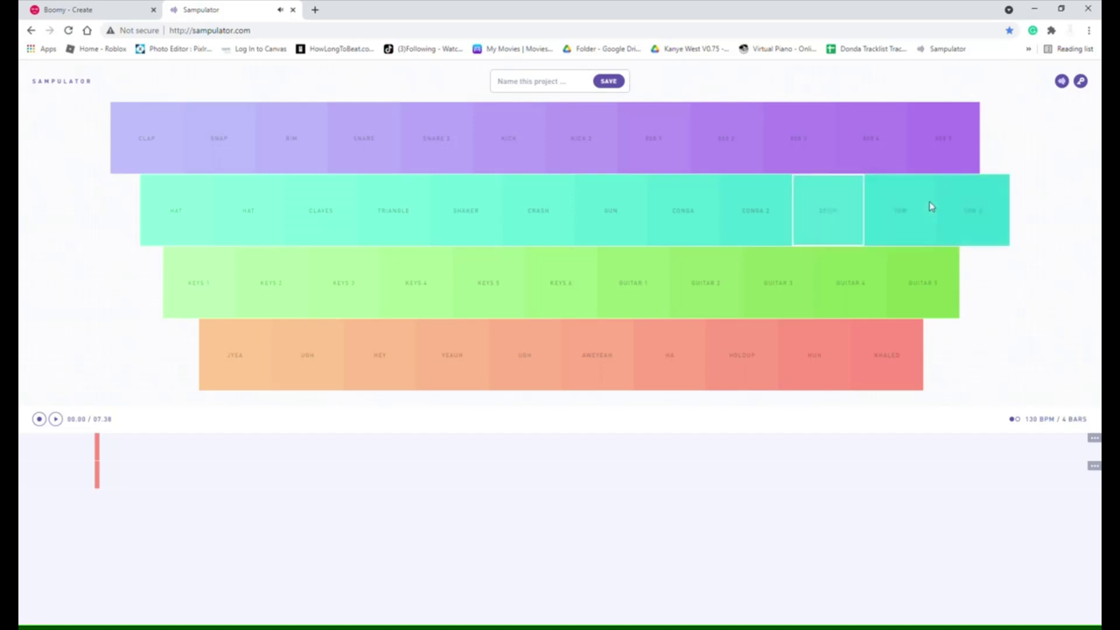
key(p)
key(p)
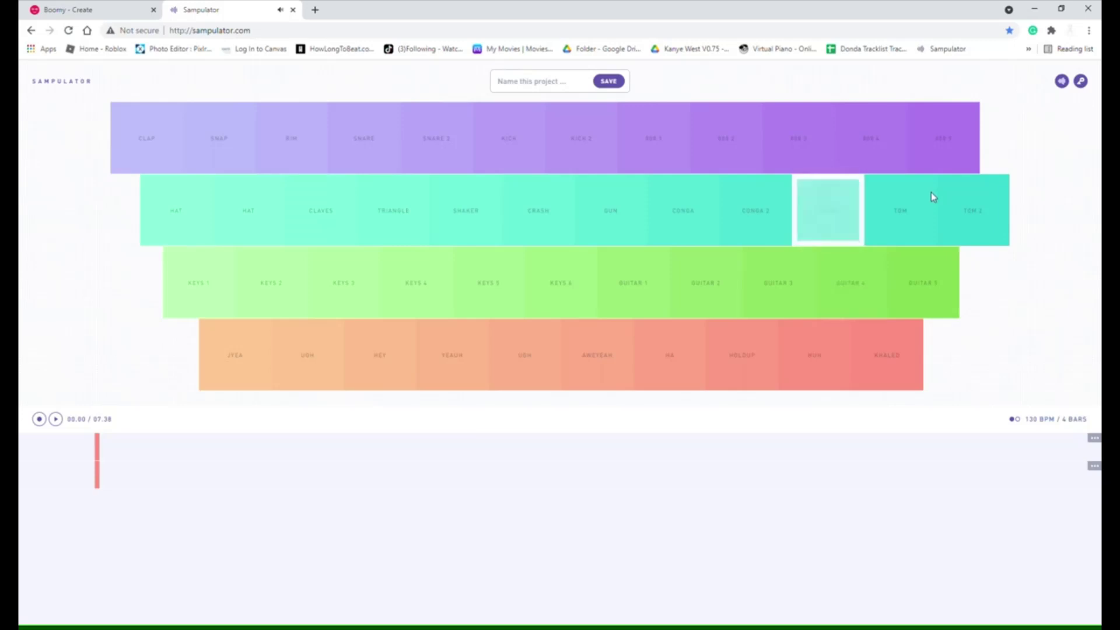
key(semicolon)
key(p)
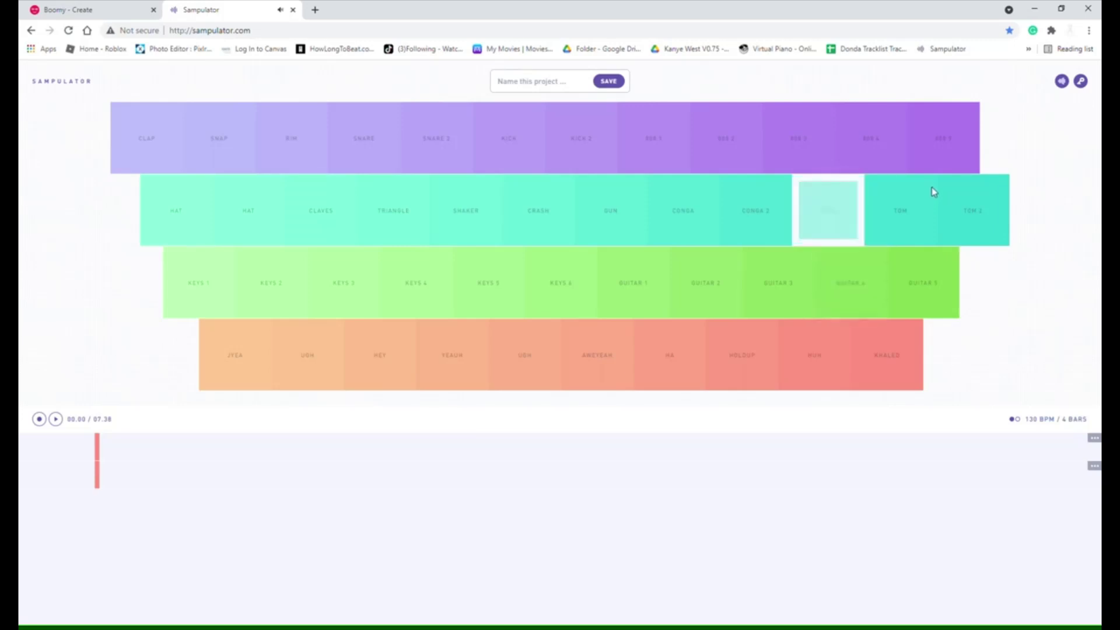
key(semicolon)
key(p)
key(semicolon)
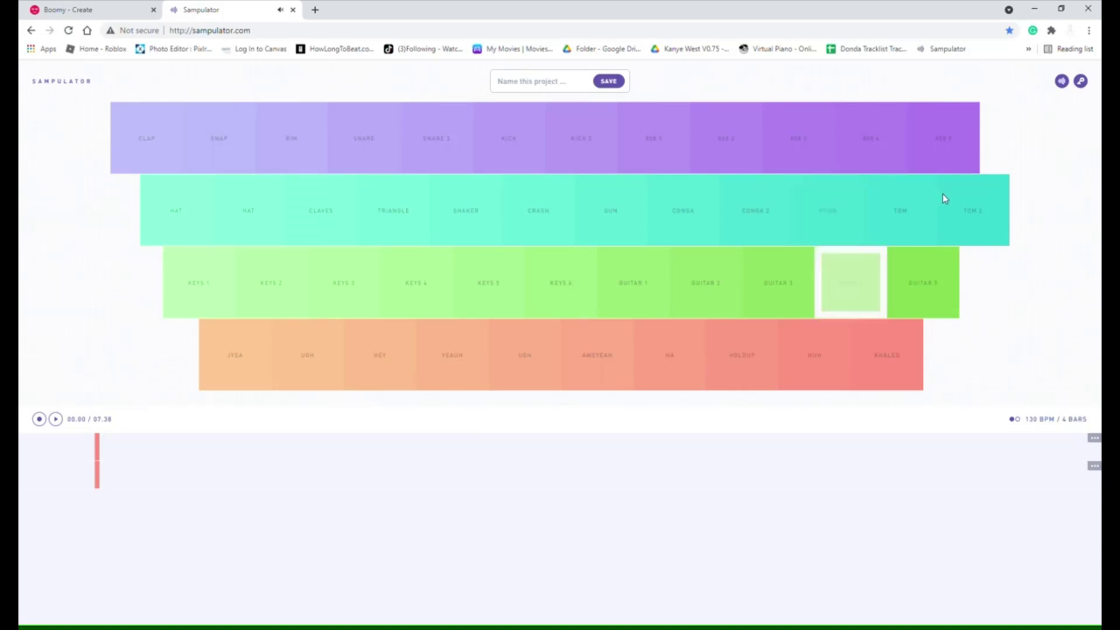
key(p)
key(semicolon)
key(p)
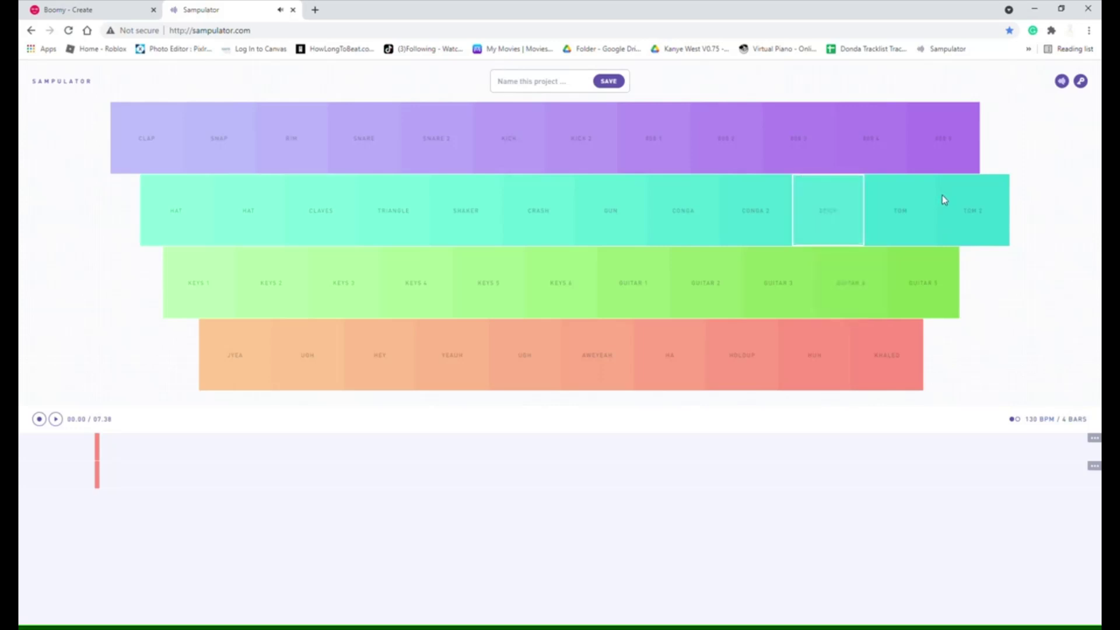
key(semicolon)
key(p)
key(semicolon)
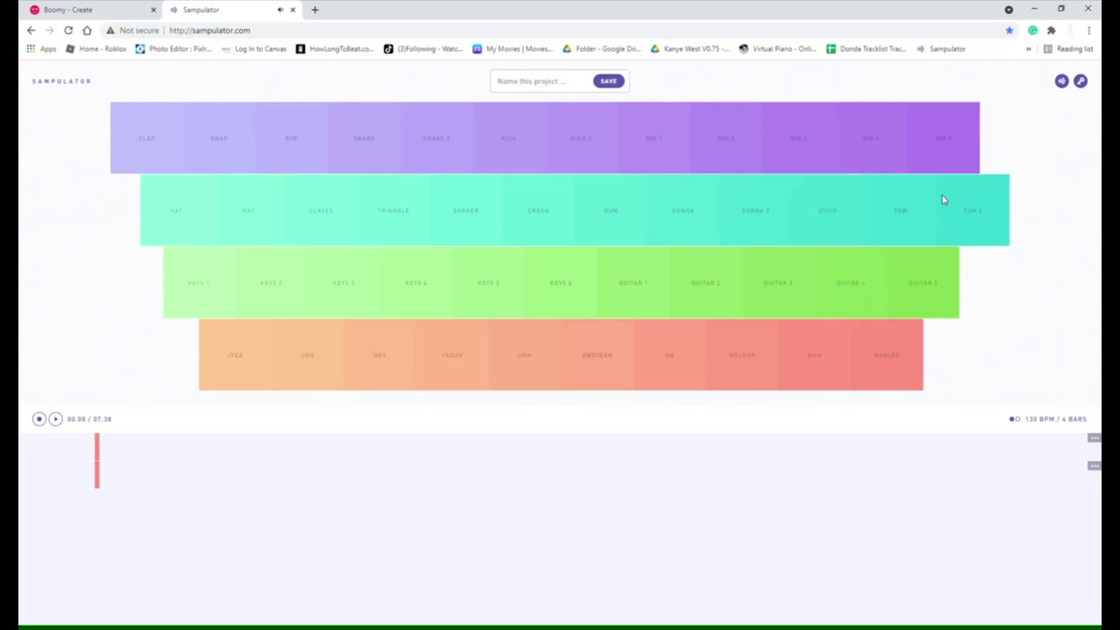
key(p)
key(semicolon)
key(p)
- Vary the Stick and Guitar 4 pattern, building up to double and triple Guitar 4 hits between single Stick hits
key(p)
key(semicolon)
key(p)
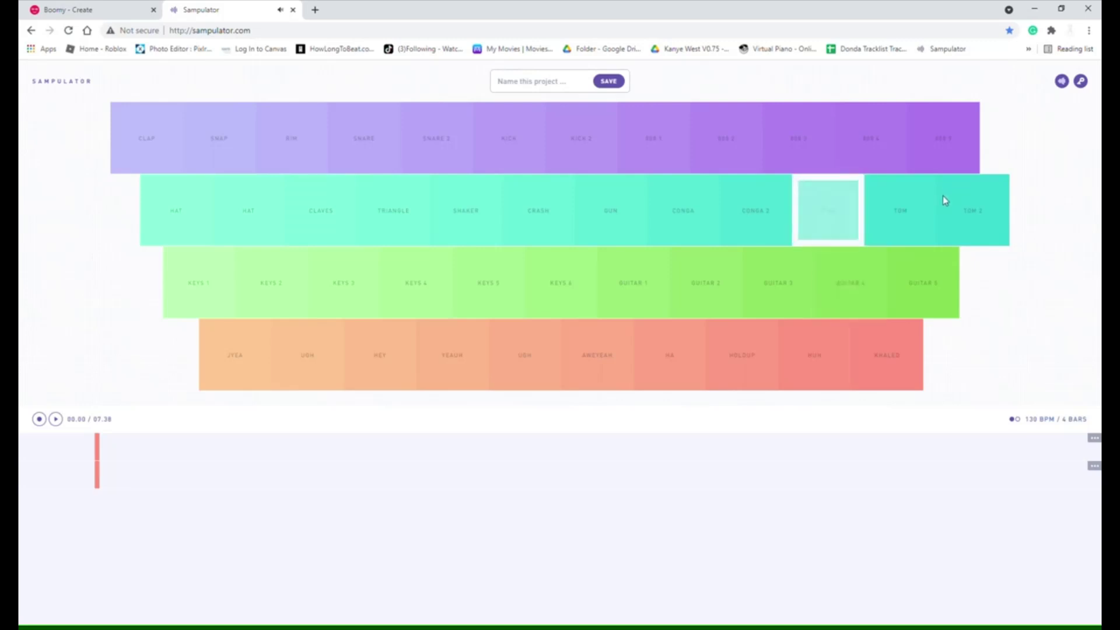
key(semicolon)
key(p)
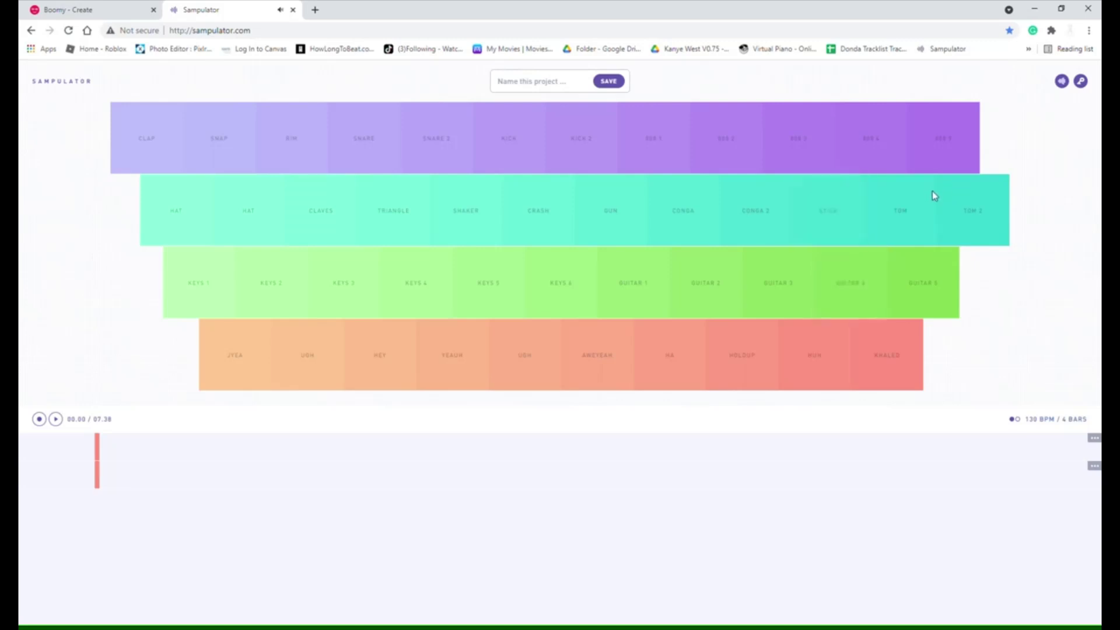
key(semicolon)
key(semicolon)
key(p)
key(semicolon)
key(semicolon)
key(semicolon)
key(p)
- Play one Guitar 5, followed by repeated Stick hits interspersed with single and double Guitar 3 hits
key(apostrophe)
key(p)
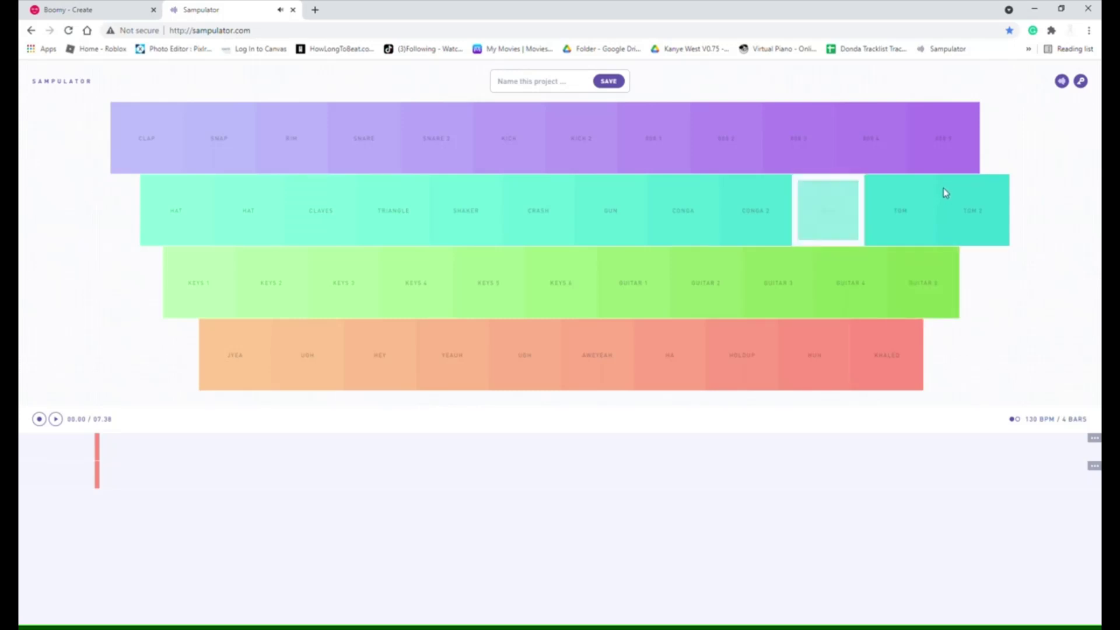
key(p)
key(p)
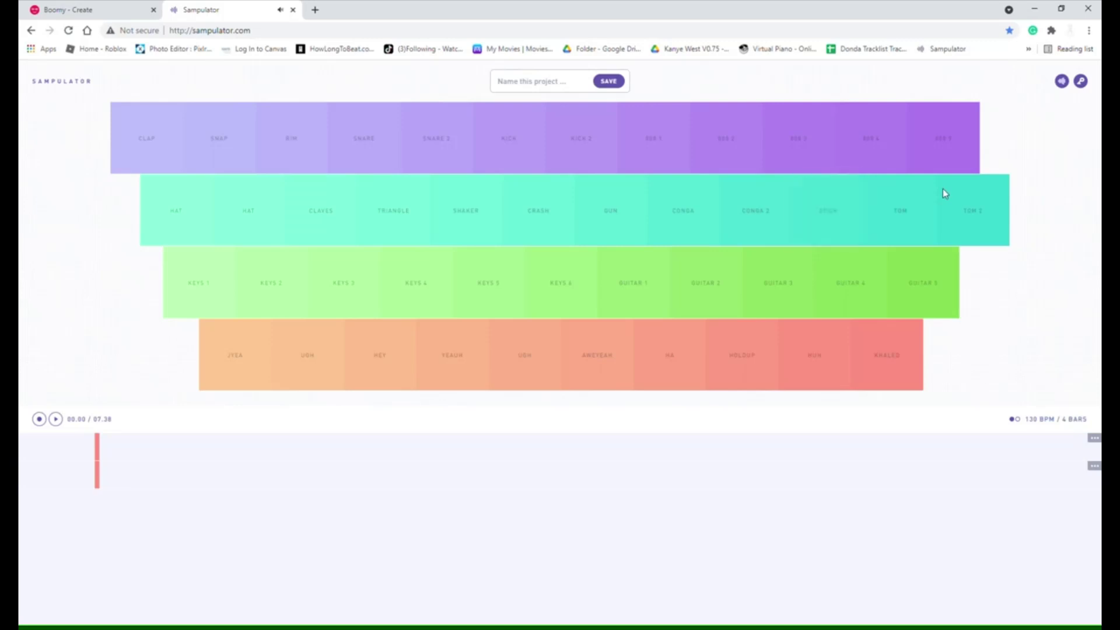
key(l)
key(p)
key(p)
key(p)
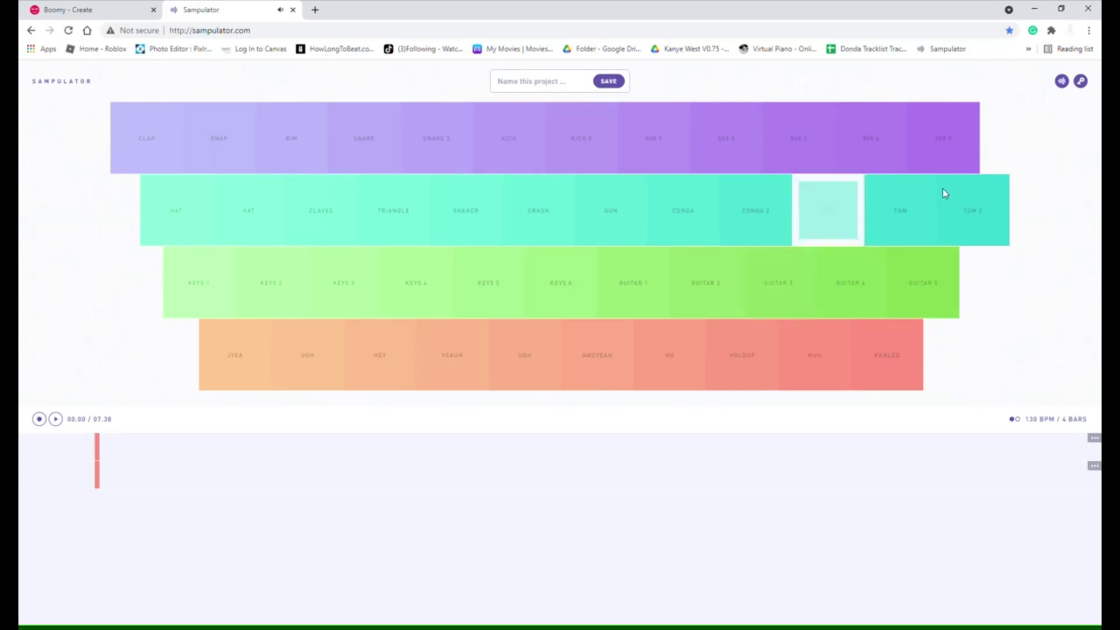
key(l)
key(l)
key(p)
key(l)
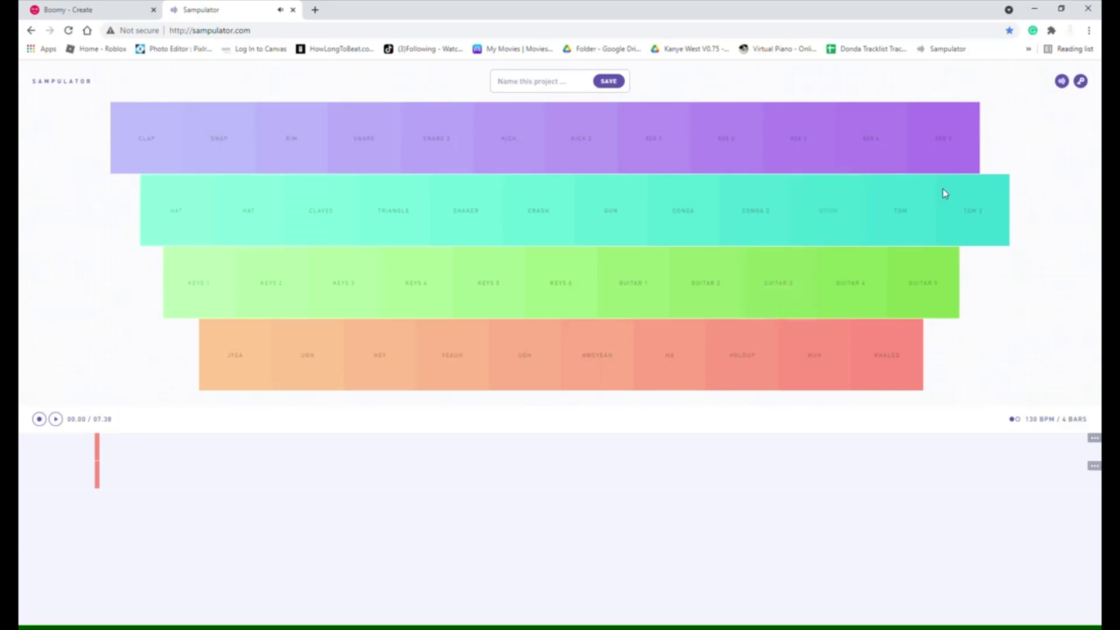
key(p)
- Carry on the Stick rhythm with Guitar 2 in place of Guitar 3 for a long passage
key(k)
key(k)
key(p)
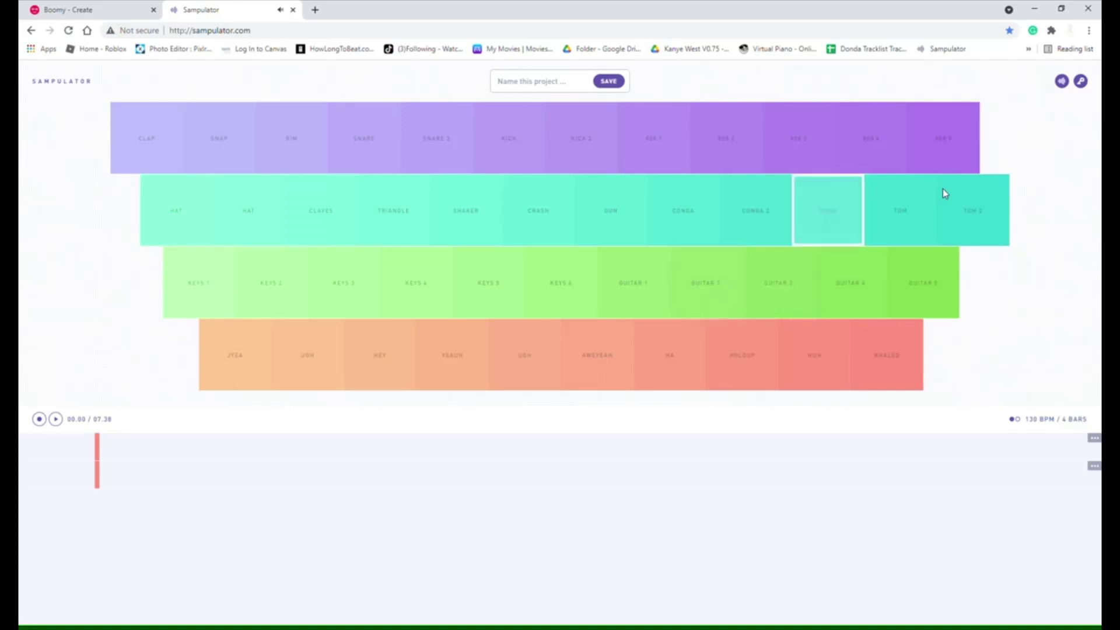
key(k)
key(p)
key(k)
key(k)
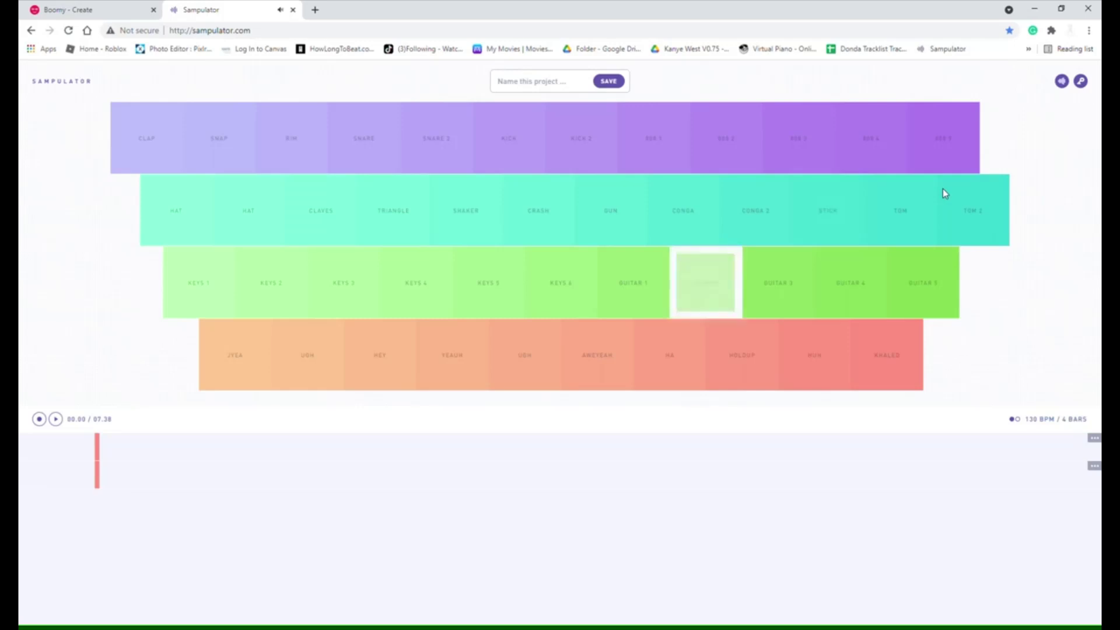
key(p)
key(k)
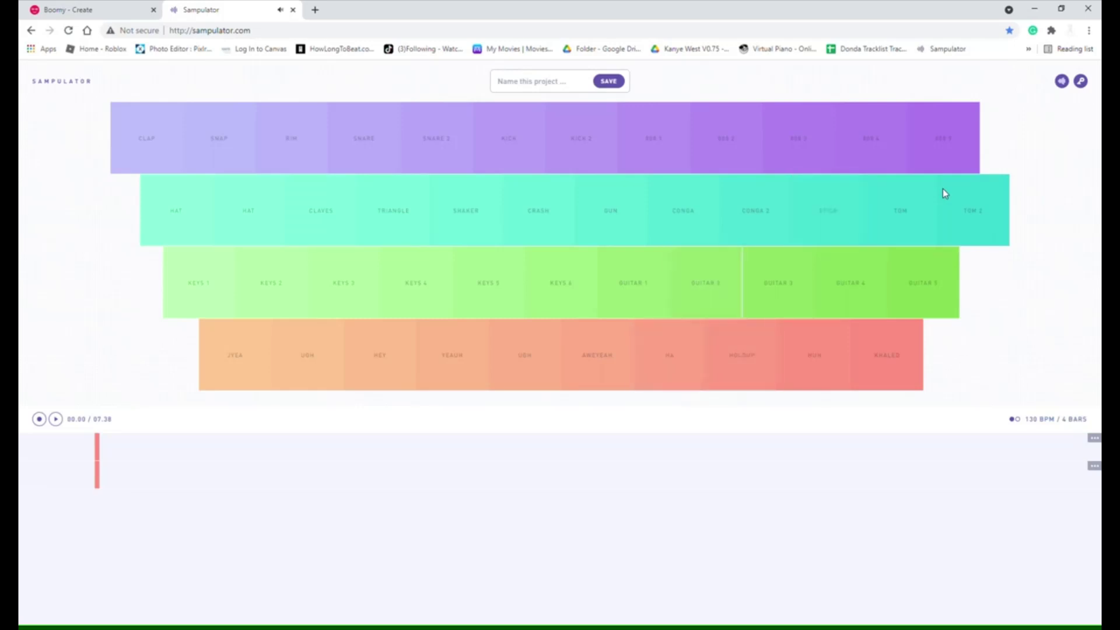
key(k)
key(p)
key(p)
key(k)
key(p)
key(k)
key(p)
key(k)
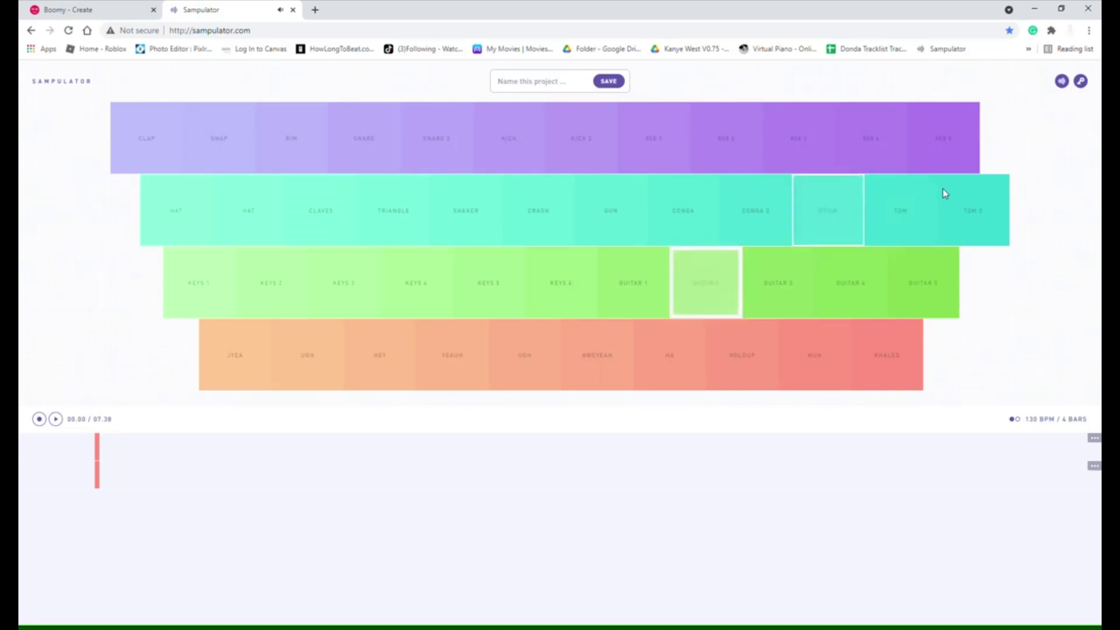
key(p)
key(p)
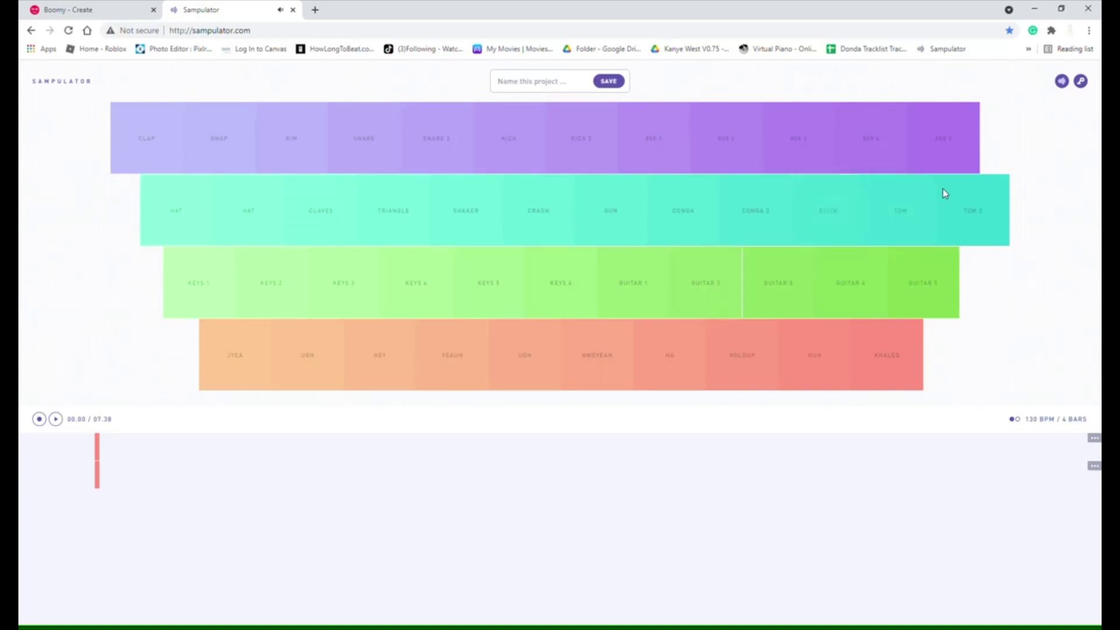
key(k)
key(p)
key(p)
key(k)
key(p)
- Play three Guitar 1 hits, Stick, one more Guitar 1 and two Stick hits
key(j)
key(j)
key(j)
key(p)
key(j)
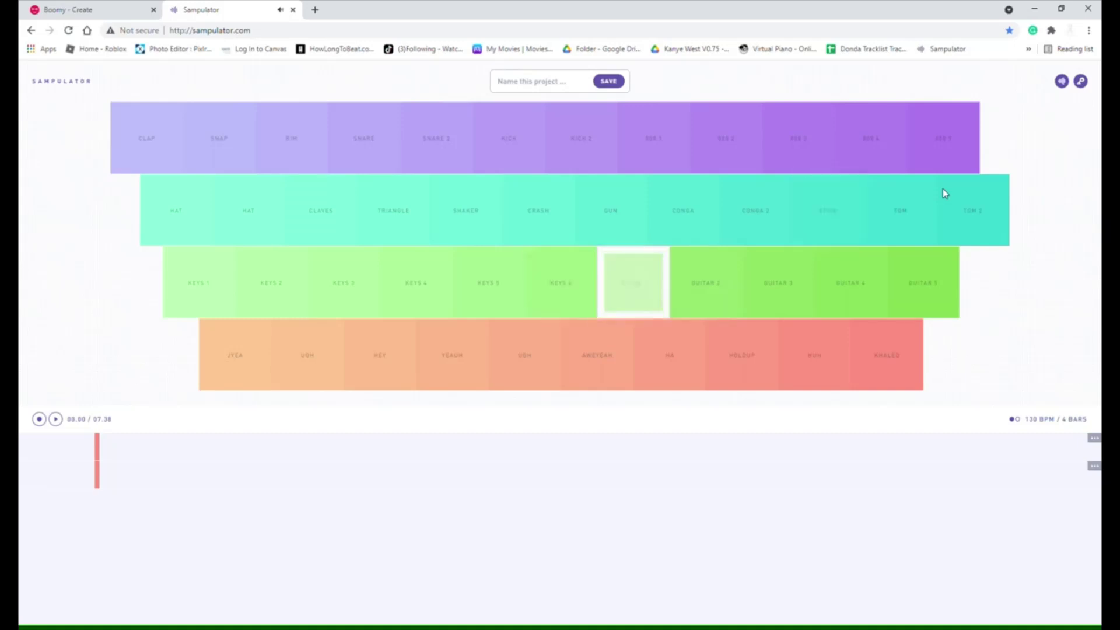
key(p)
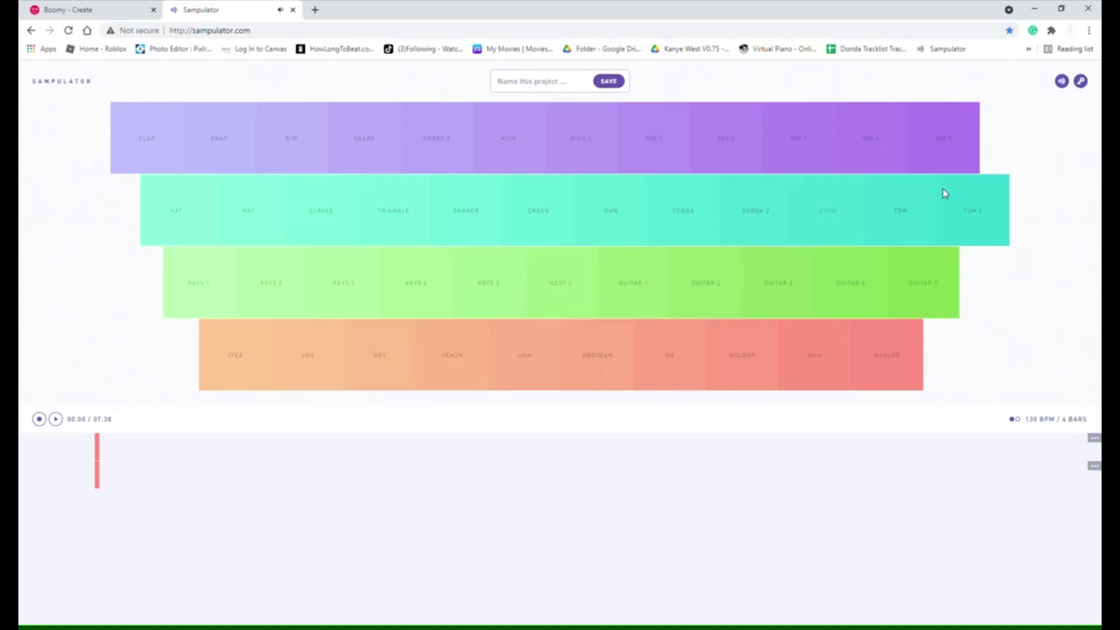
key(p)
- End the rhythm with two Keys 6 hits, Stick, another Keys 6 and a final Gun
key(h)
key(h)
key(p)
key(h)
click(607, 213)
- Reload the page to clear the recorded tracks, and play three Shaker hits followed by three Kick hits
key(F5)
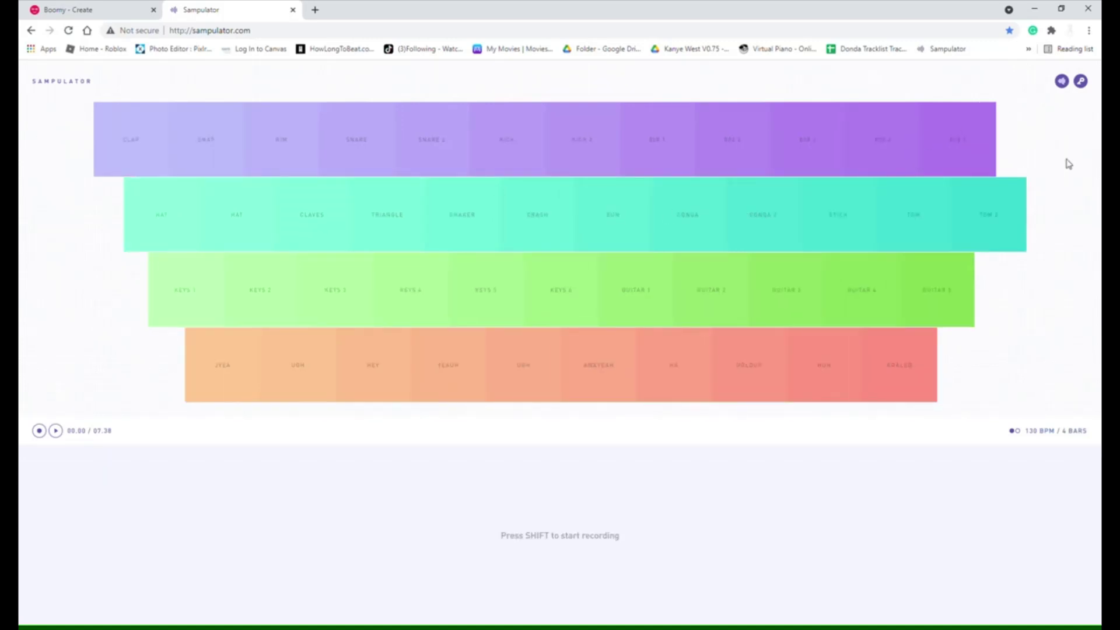
click(449, 204)
click(465, 210)
click(457, 225)
click(538, 157)
click(497, 149)
click(512, 152)
- Play a beat alternating Shaker and Kick, with one Snare 2 hit in the middle
click(461, 232)
click(500, 160)
click(458, 214)
click(495, 155)
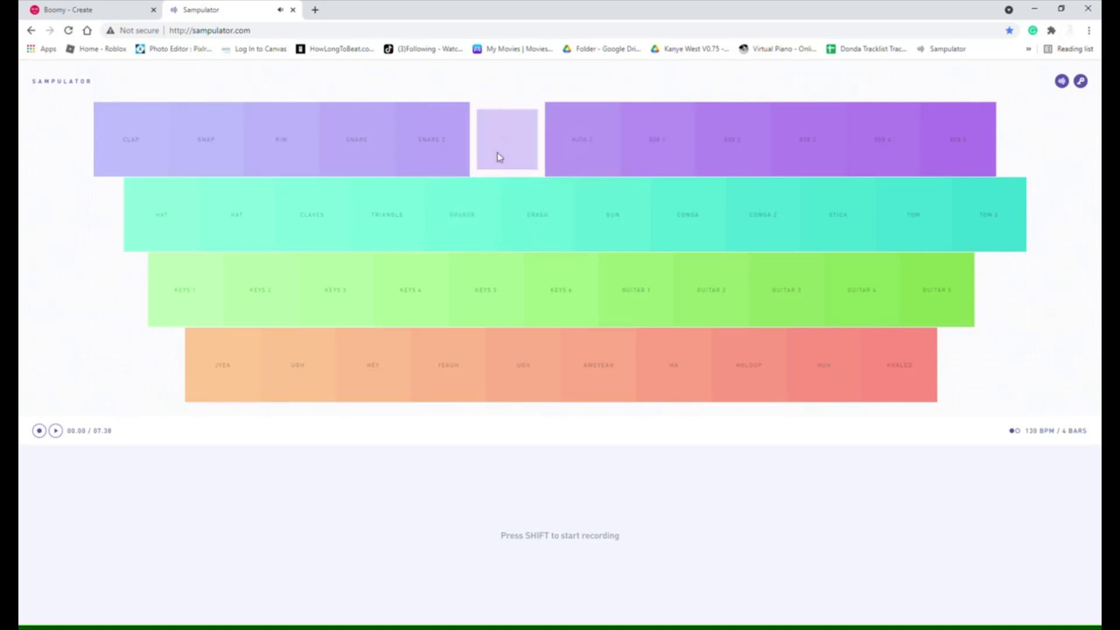
click(452, 170)
click(453, 222)
click(484, 140)
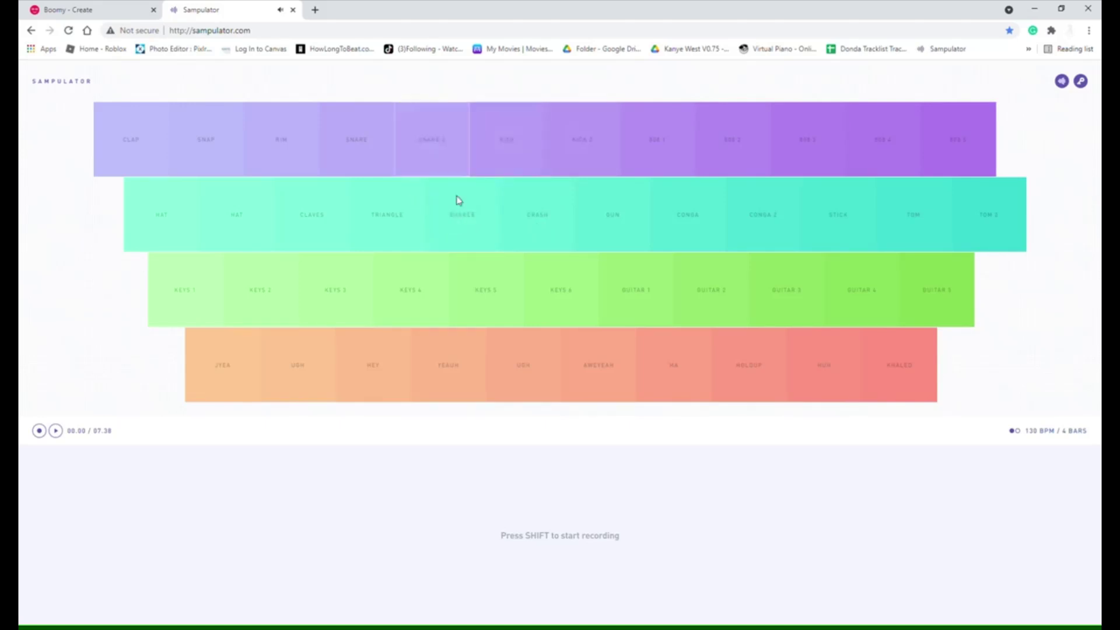
click(459, 205)
click(484, 145)
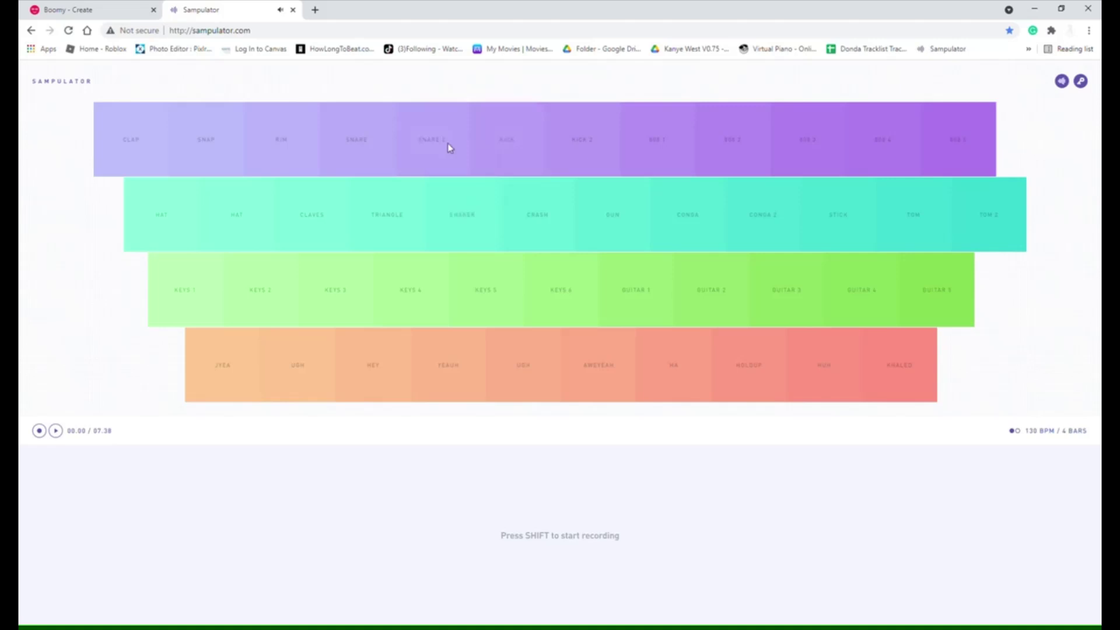
click(459, 218)
- Play one Snare 2 hit followed by three Kick hits on the sample pads
key(5)
key(6)
key(6)
key(6)
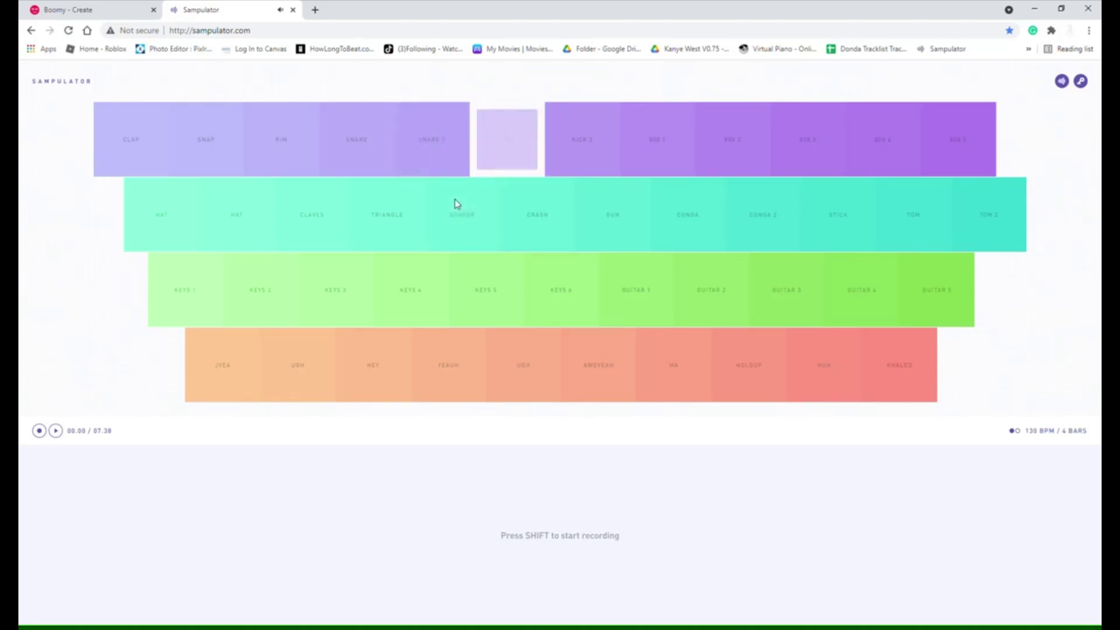
- Play Snare 2, Shaker, Kick, Snare 2, another Shaker and a final Snare 2
key(5)
click(458, 203)
key(6)
key(5)
click(458, 204)
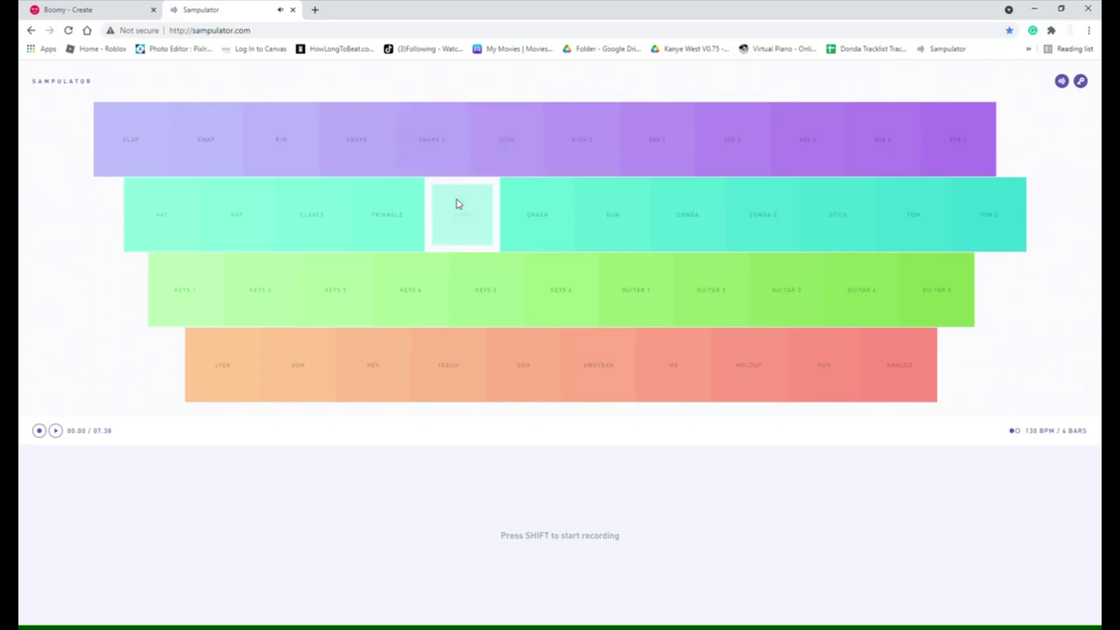
key(5)
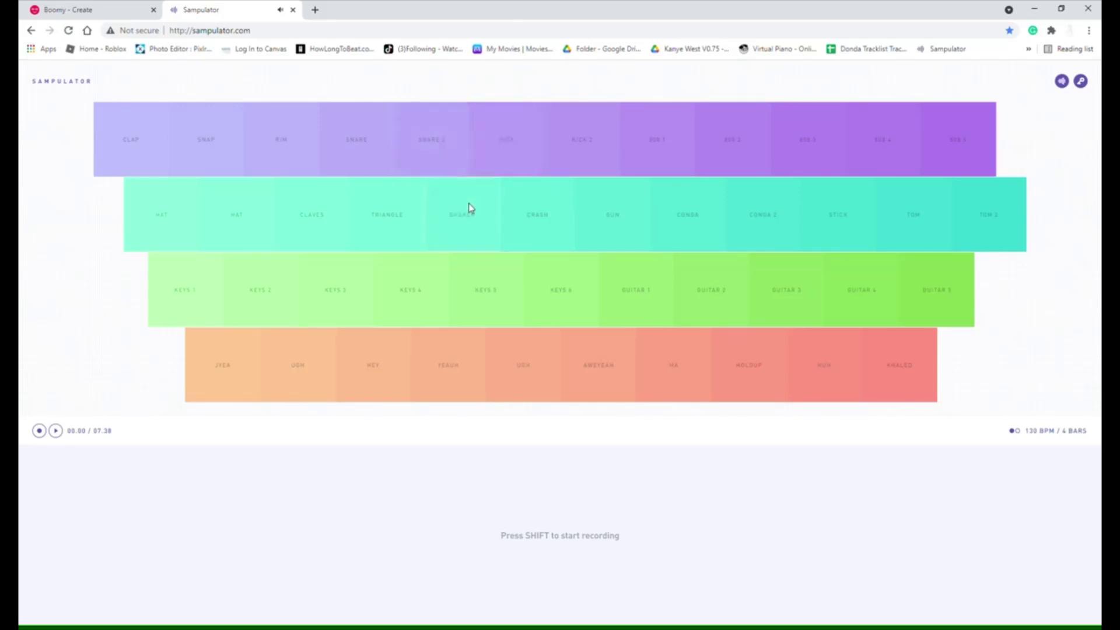
- Play Snare 2, two Kick hits, Snare 2, another Kick and one more Snare 2
key(5)
key(6)
key(6)
key(5)
key(6)
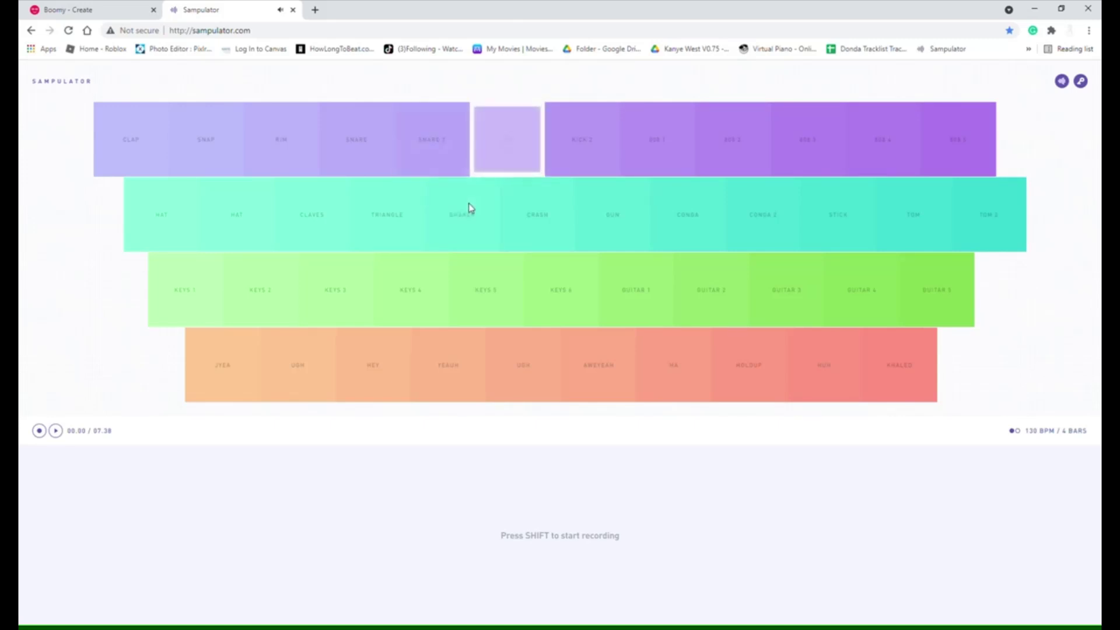
key(5)
- Play three Snare hits, Snare 2, Snare, Snare 2 and two closing Kick hits
key(4)
key(4)
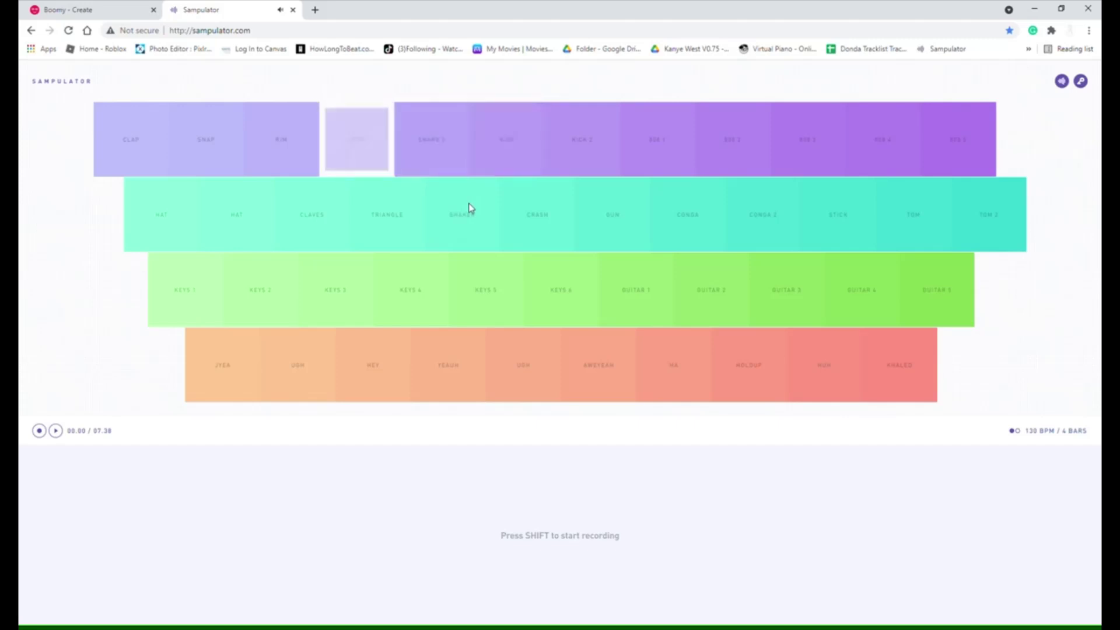
key(4)
key(5)
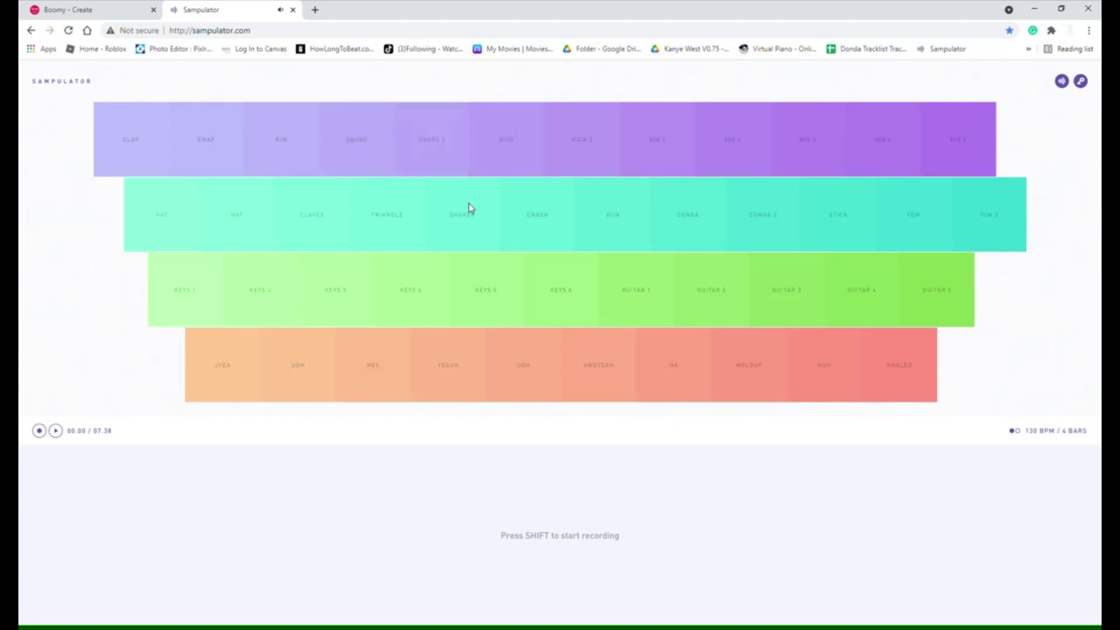
key(4)
key(5)
key(6)
key(6)
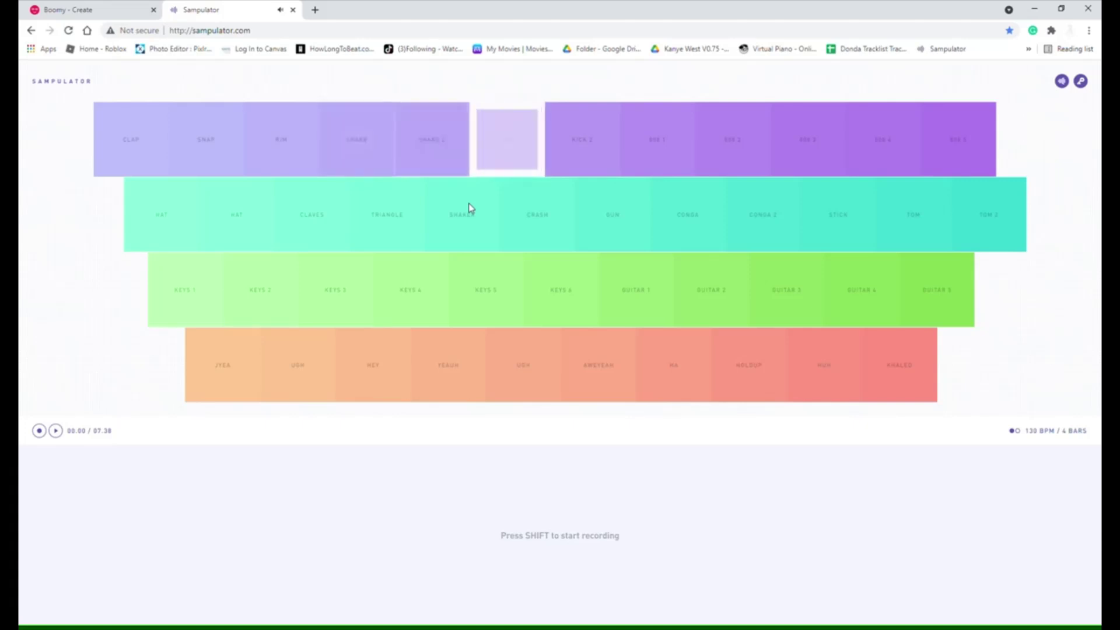
- Play Snare and Snare 2 once each, followed by five Snare hits
key(4)
key(5)
key(4)
key(4)
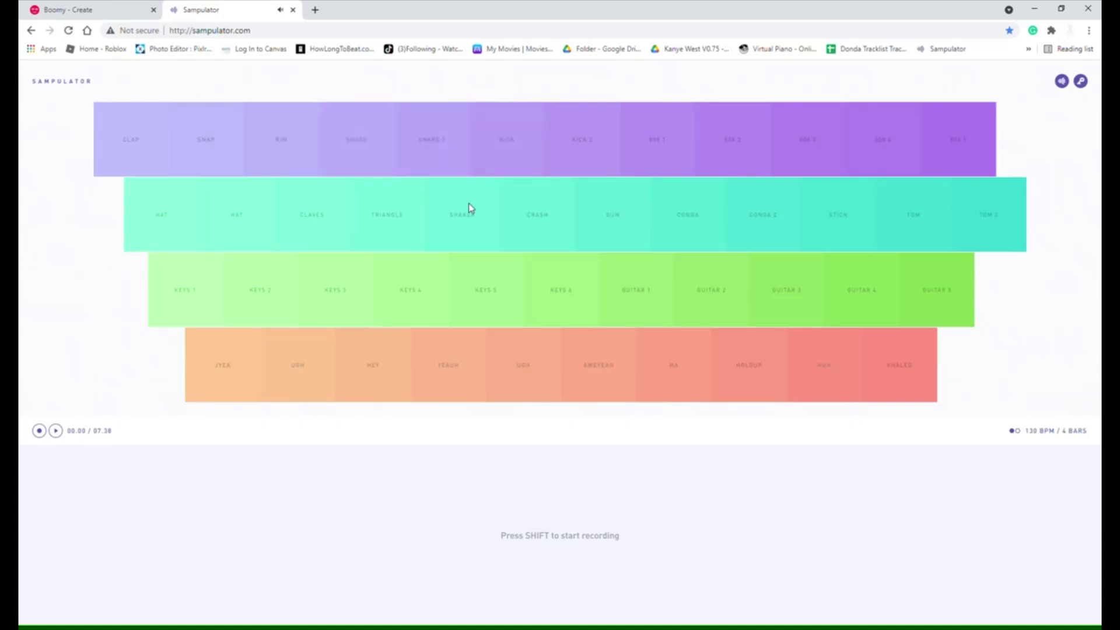
key(4)
key(4)
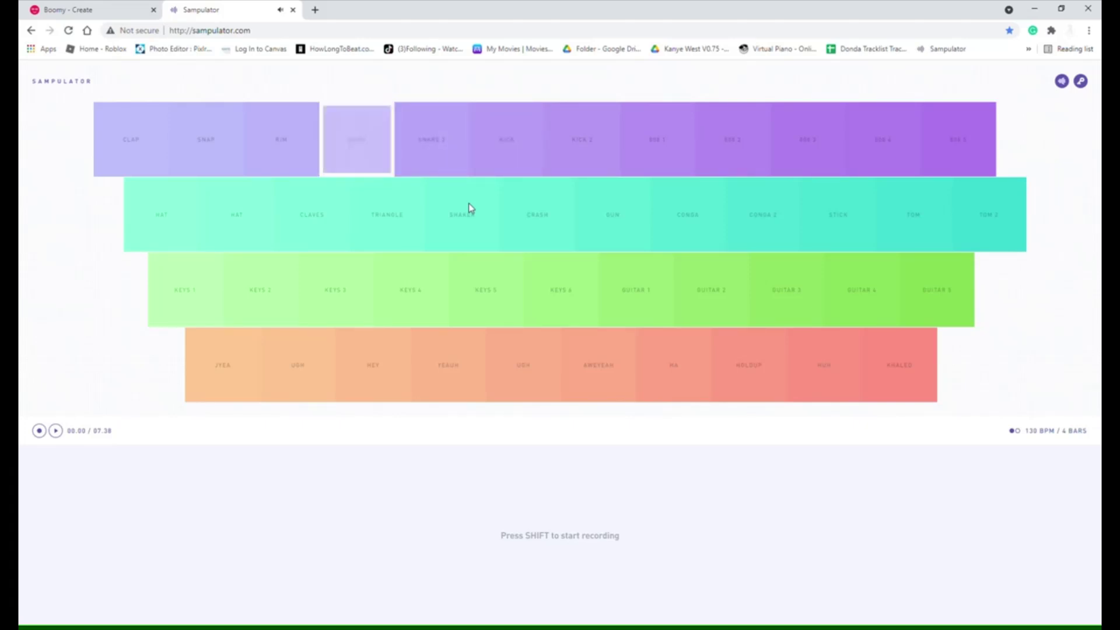
key(4)
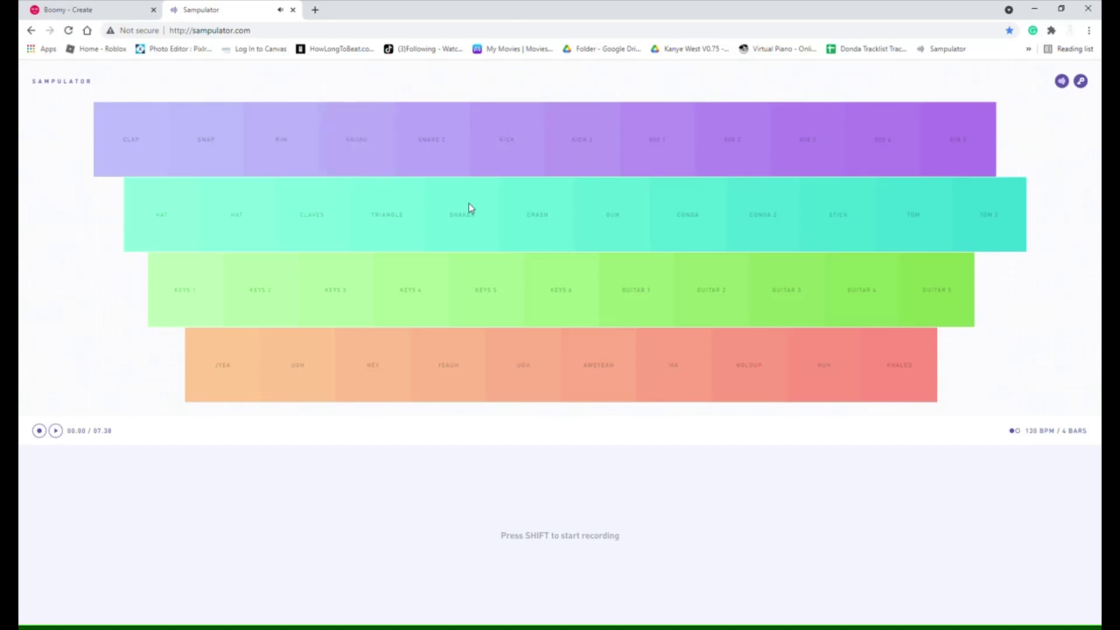
- Play five Snare hits, a single Keys 6 note and seven more Snare hits
key(4)
key(4)
key(4)
key(4)
key(4)
key(h)
key(4)
key(4)
key(4)
key(4)
key(4)
key(4)
key(4)
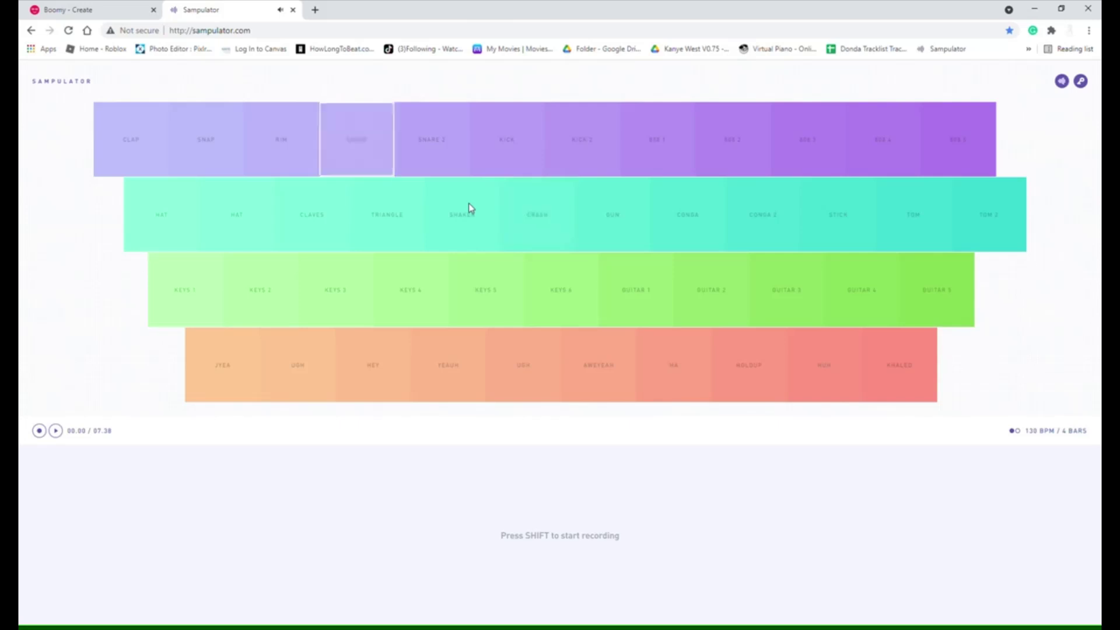
- Alternate Crash and Snare three times, starting with Crash
key(y)
key(4)
key(y)
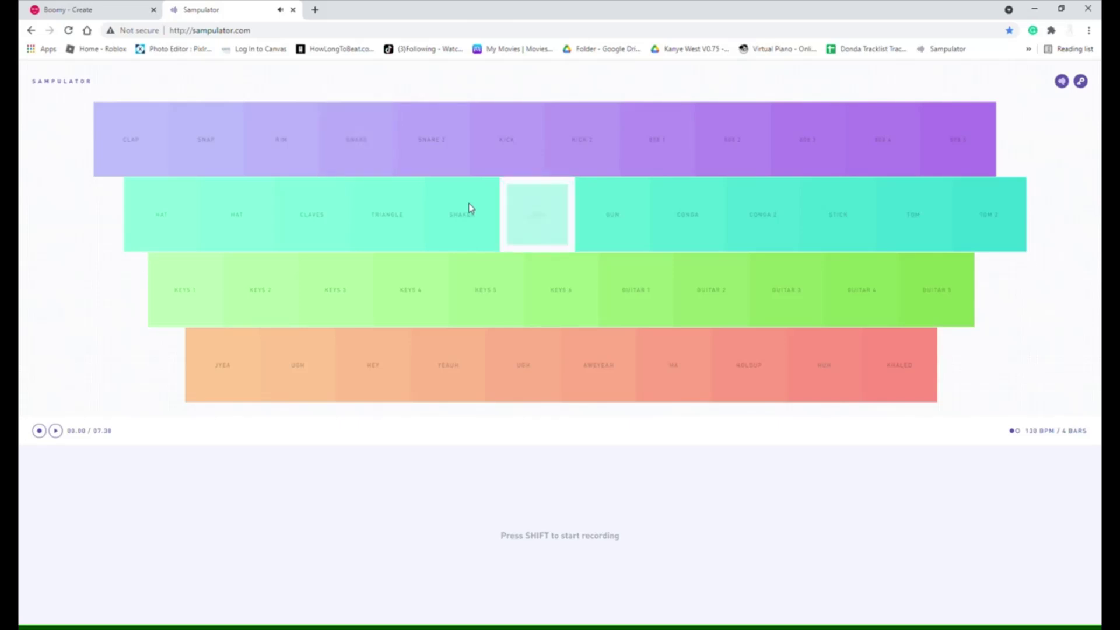
key(4)
key(y)
key(4)
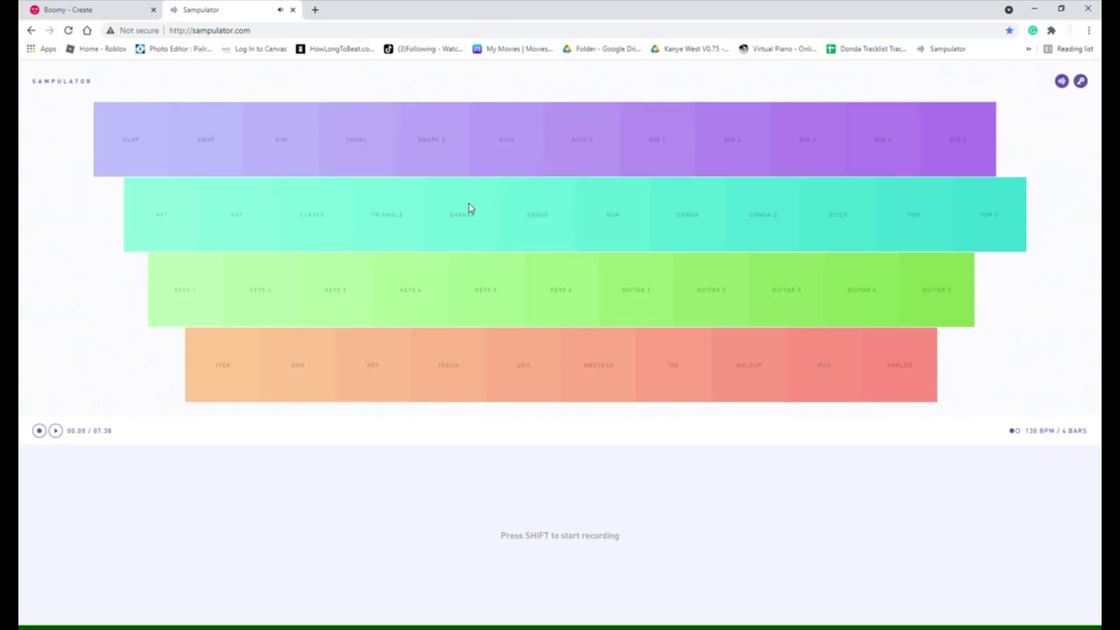
- Play three Crash hits, one Snare hit and three more Crash hits
key(y)
key(y)
key(y)
key(4)
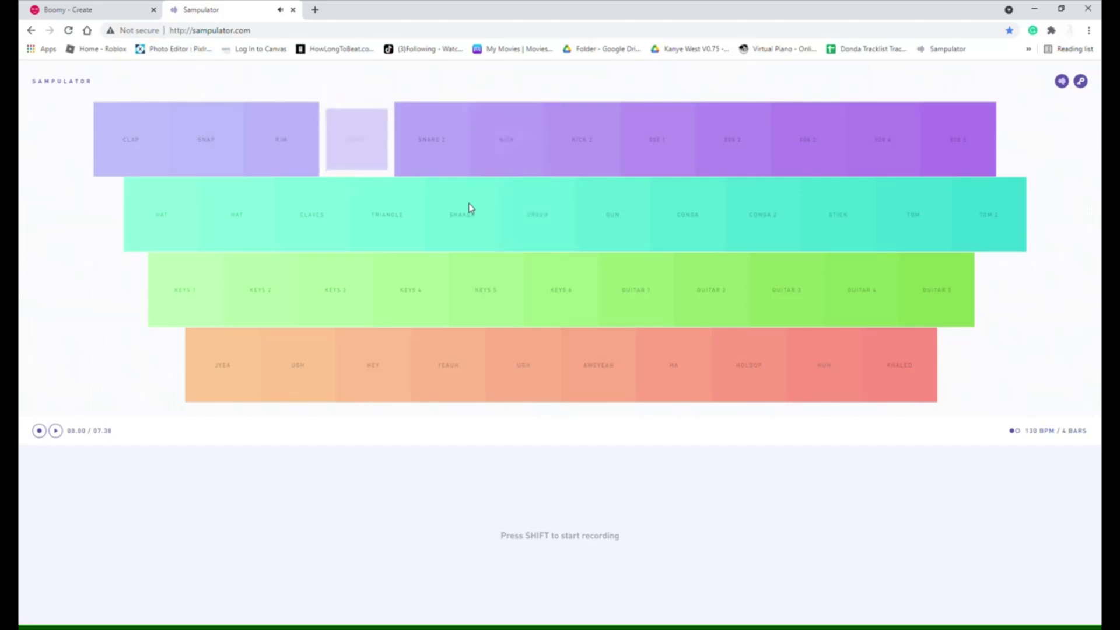
key(y)
key(y)
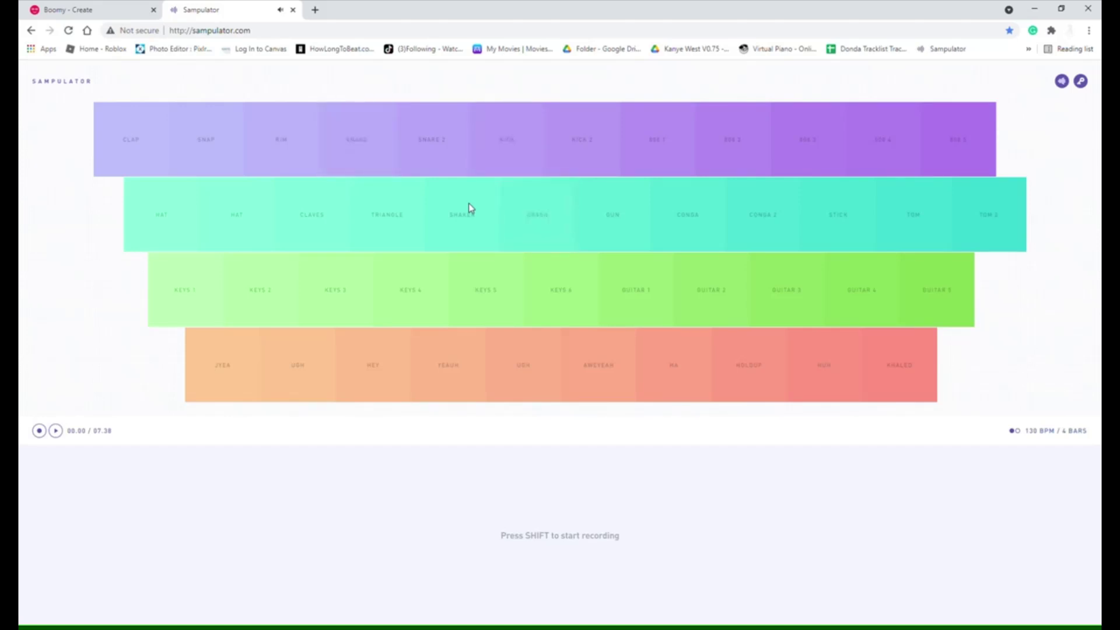
key(y)
- Play seven Gun hits in a row
key(u)
key(u)
key(u)
key(u)
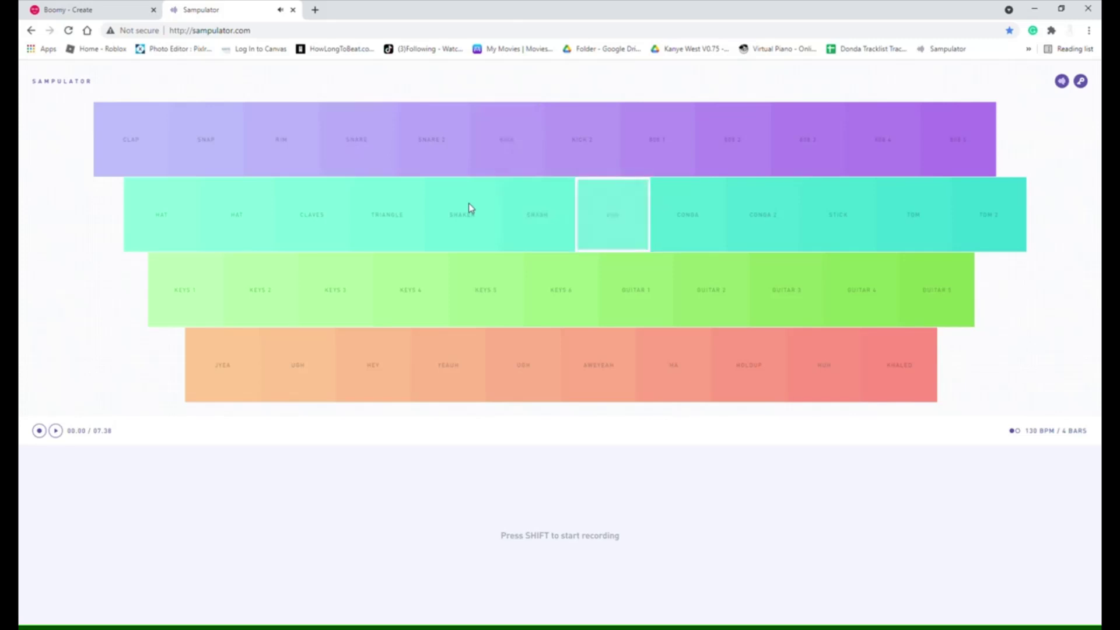
key(u)
key(u)
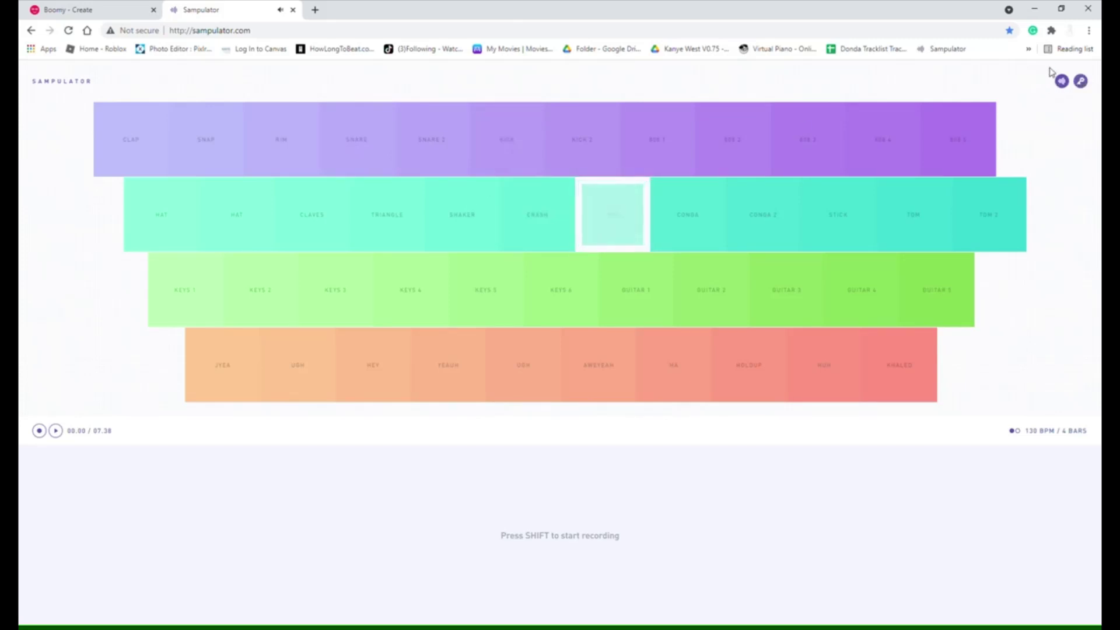
key(u)
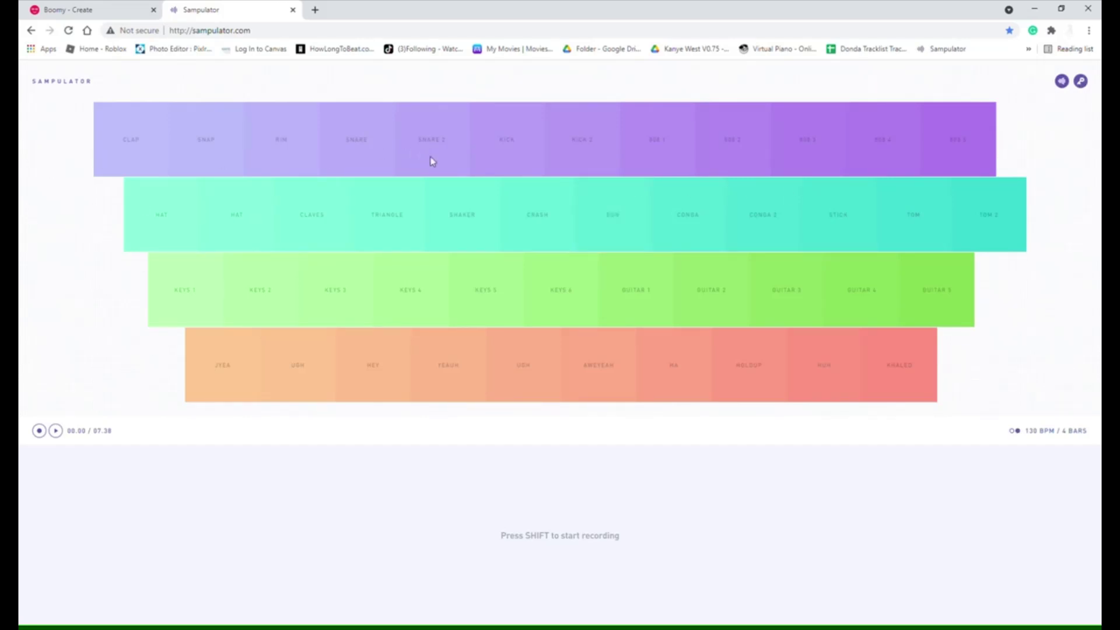
- Play Crash, two Shaker hits, Crash, another Shaker and two Crash hits
key(y)
key(t)
key(t)
key(y)
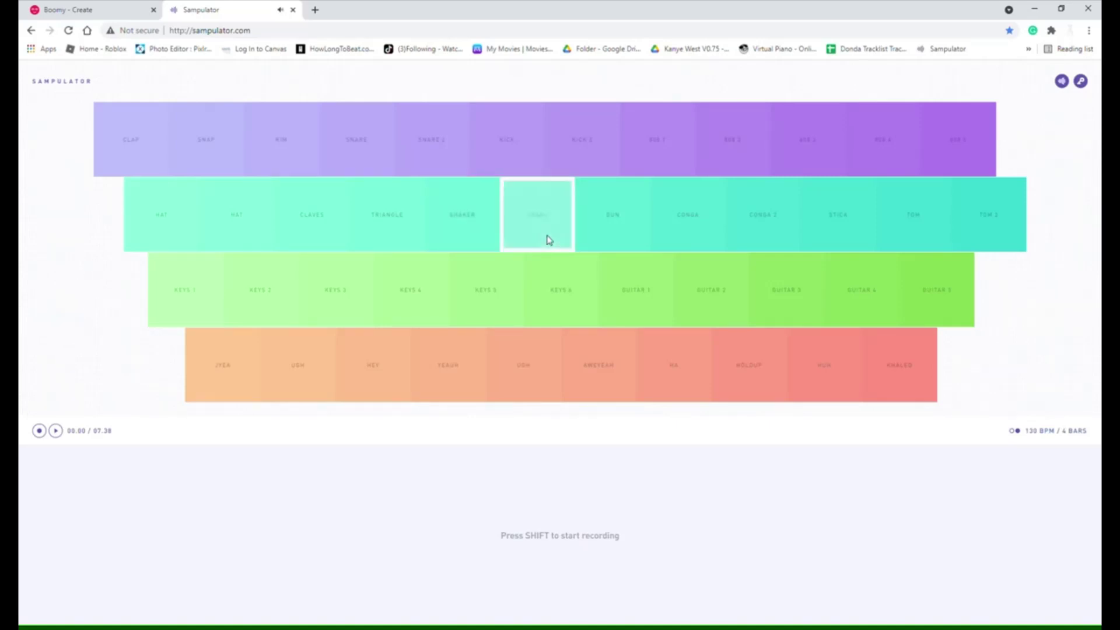
key(t)
key(y)
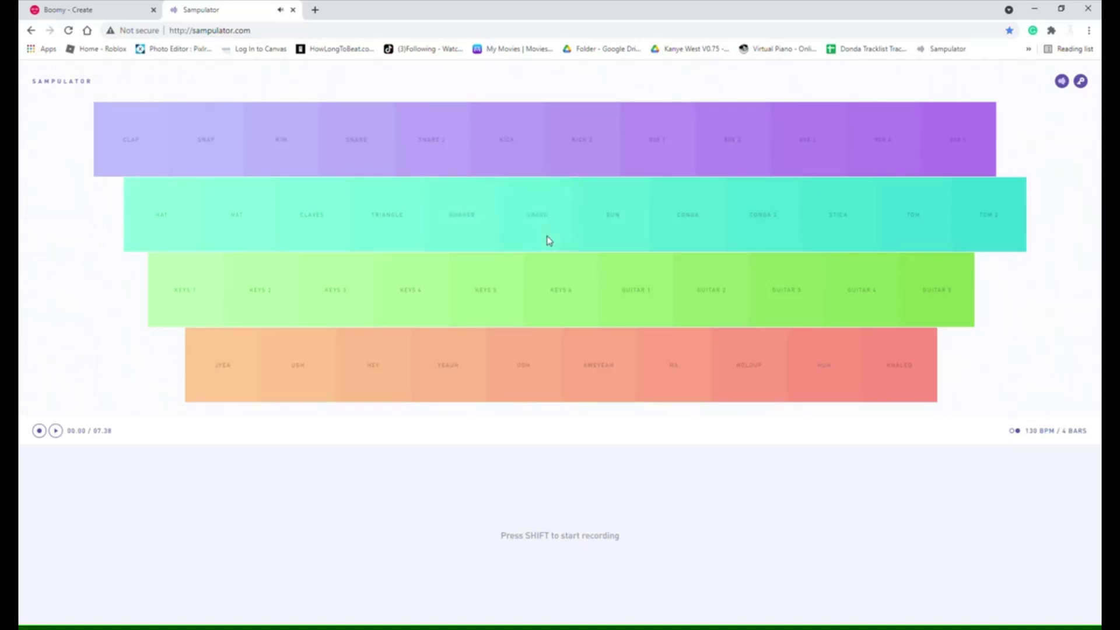
key(y)
- Start timeline playback with two Crash hits over it, and stop it with one more Crash hit
key(space)
key(y)
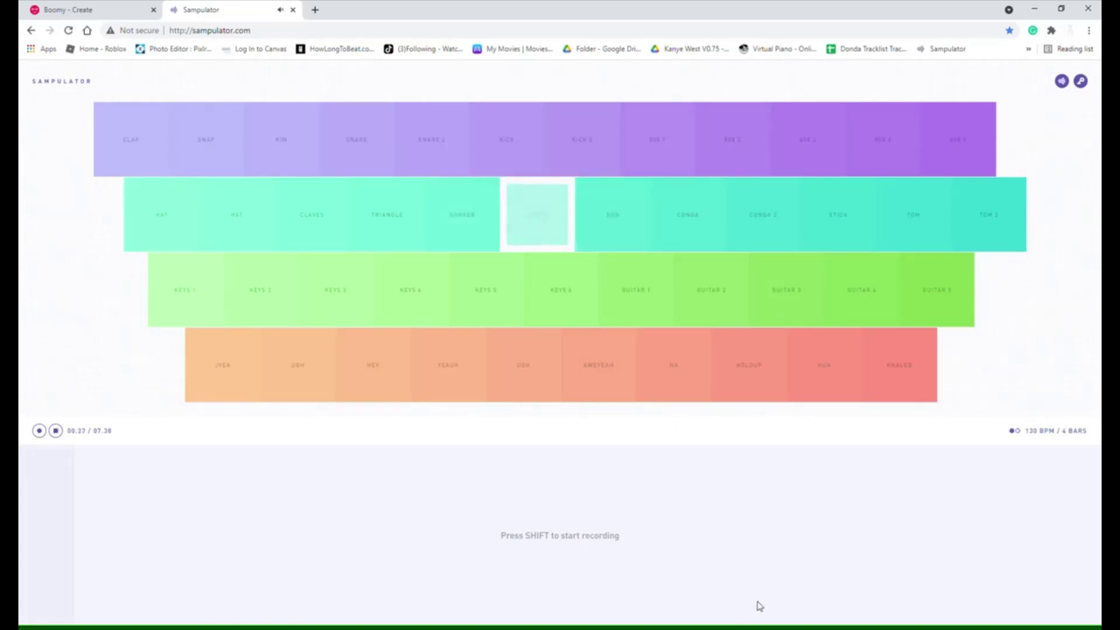
key(y)
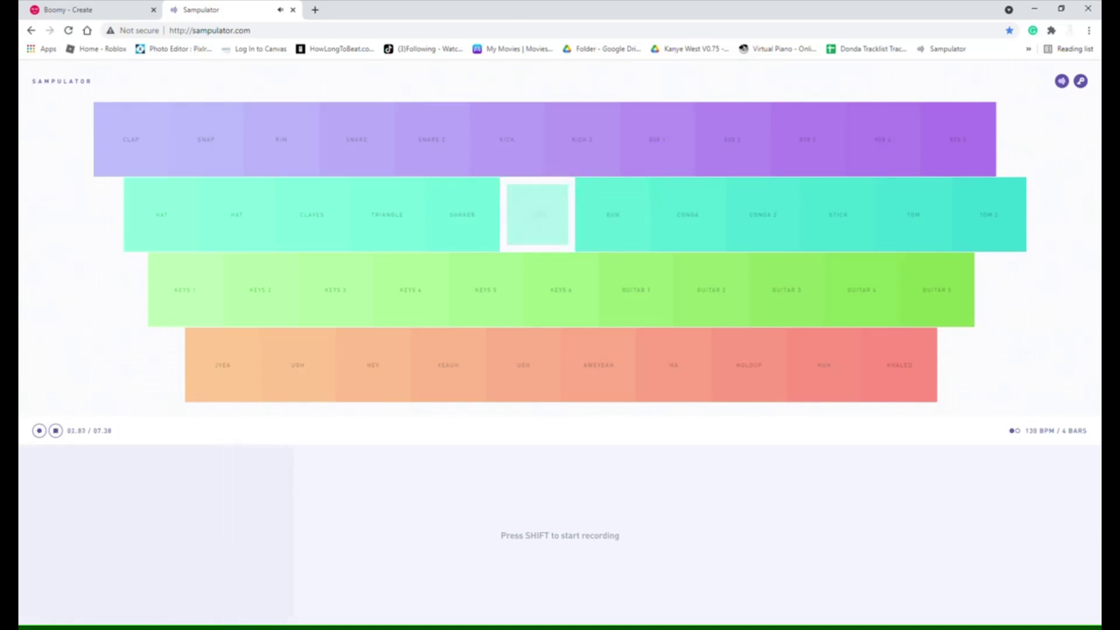
click(55, 431)
key(y)
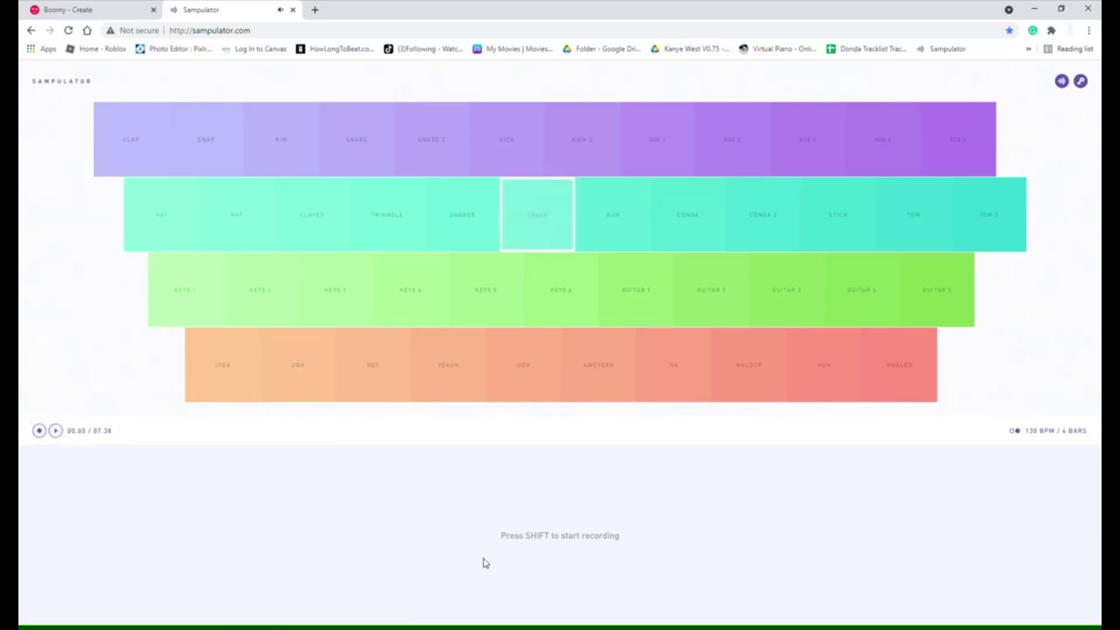
- Play two Kick hits, Crash, Shaker, two Crash hits, Kick and a final Crash
key(6)
key(6)
key(y)
key(t)
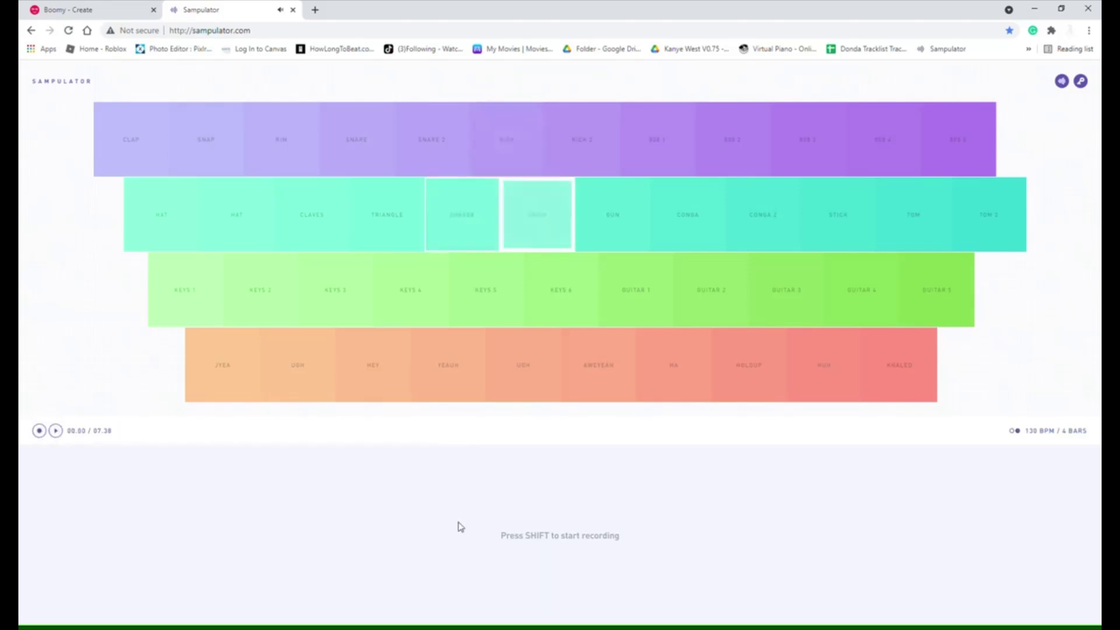
key(y)
key(y)
key(6)
key(y)
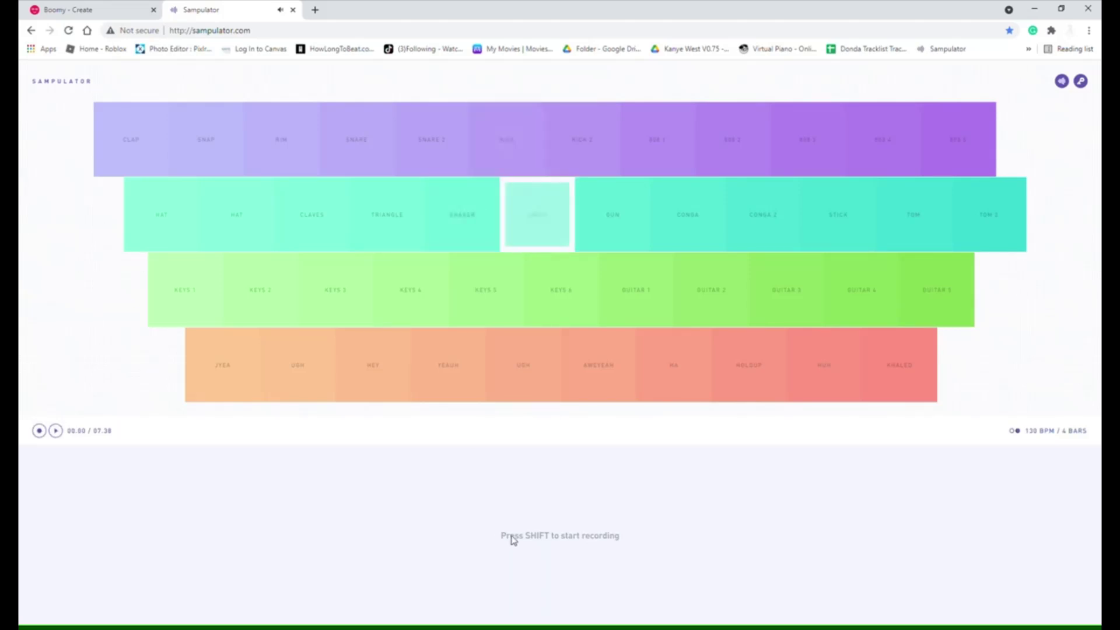
- Play Kick, two Crash hits, Kick, Crash, three Kick hits and a closing Crash
key(6)
key(y)
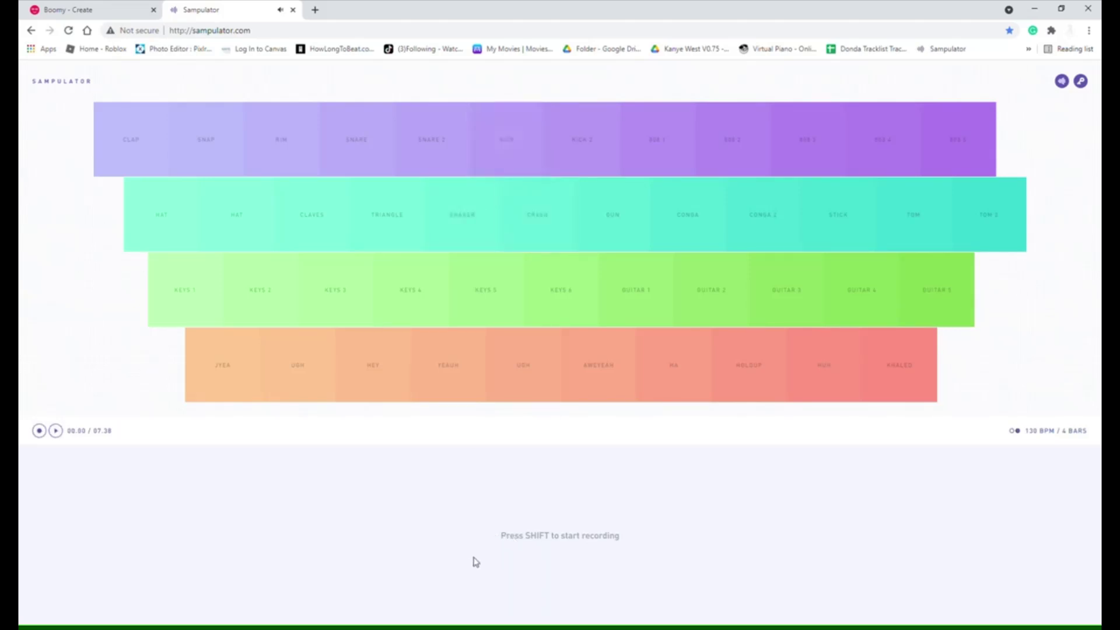
key(y)
key(6)
key(y)
key(6)
key(6)
key(6)
key(y)
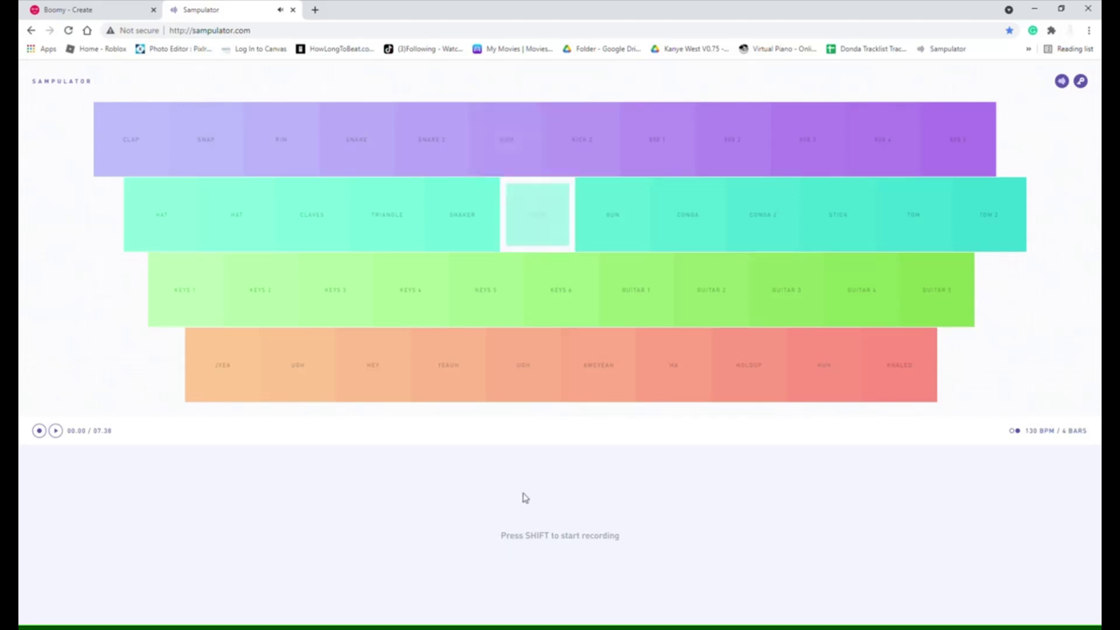
- Play four Kick hits followed by Crash, Kick and Crash
key(6)
key(6)
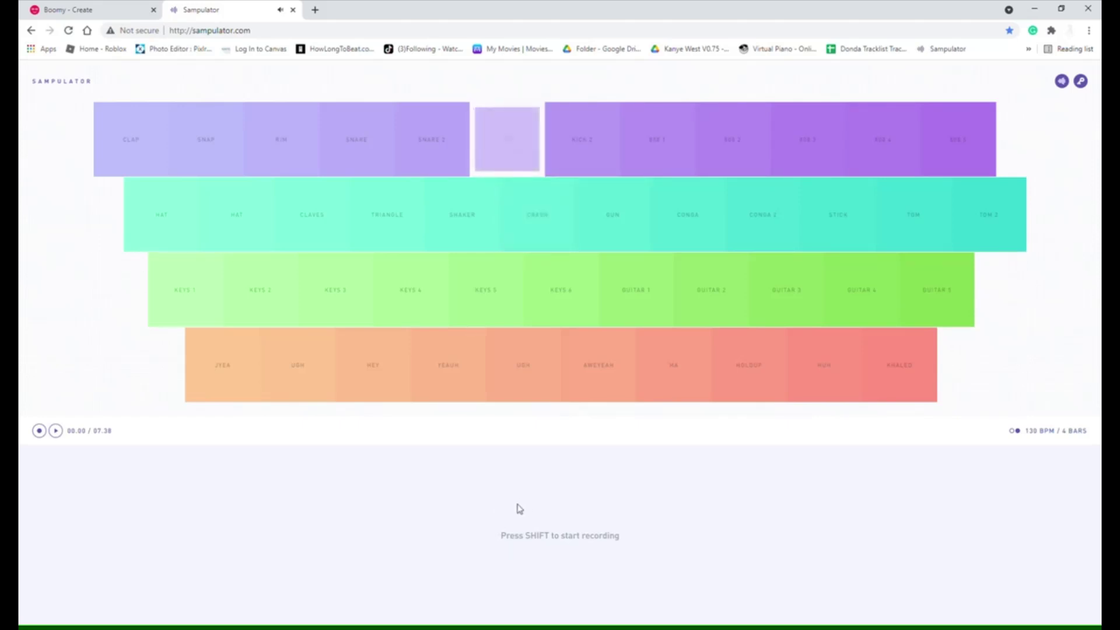
key(6)
key(6)
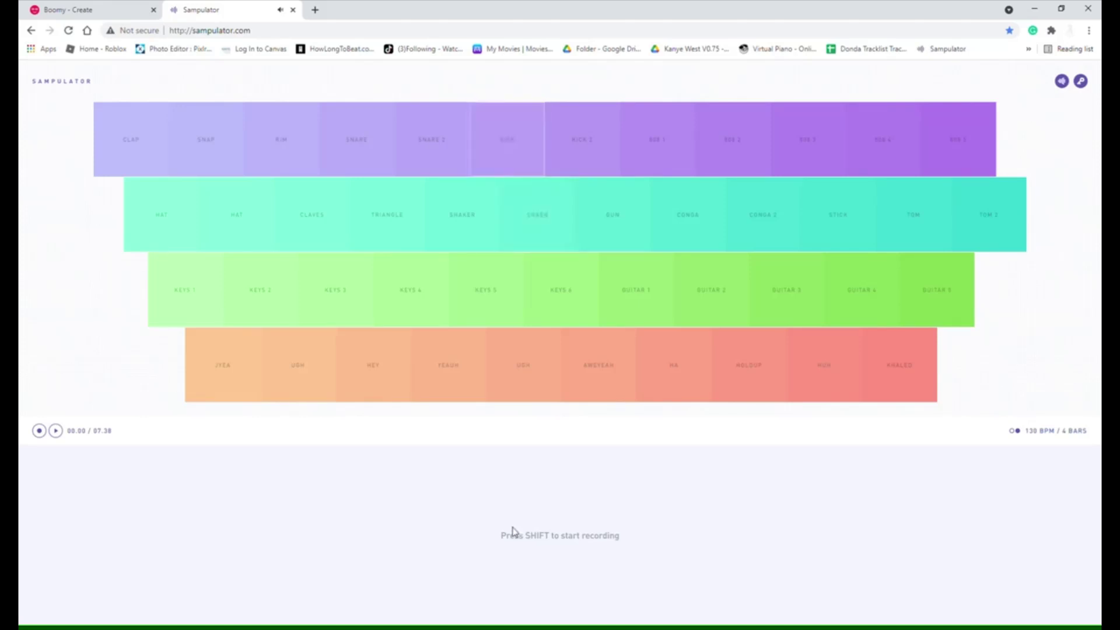
key(y)
key(6)
key(y)
- Play two Gun hits, and alternate Crash and Gun three times
key(u)
key(u)
key(y)
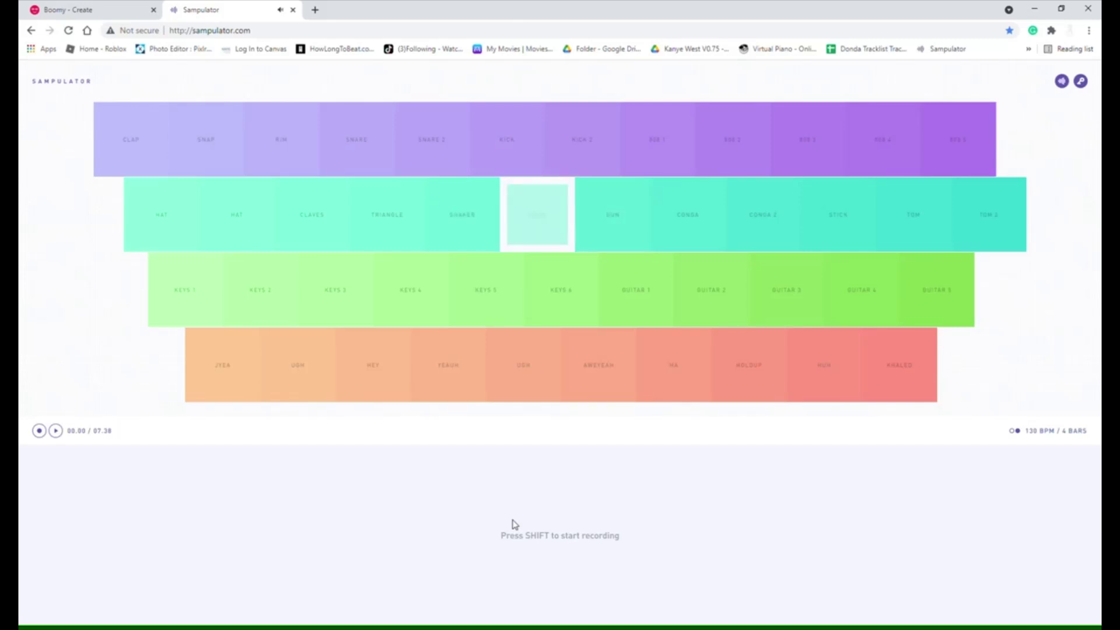
key(u)
key(y)
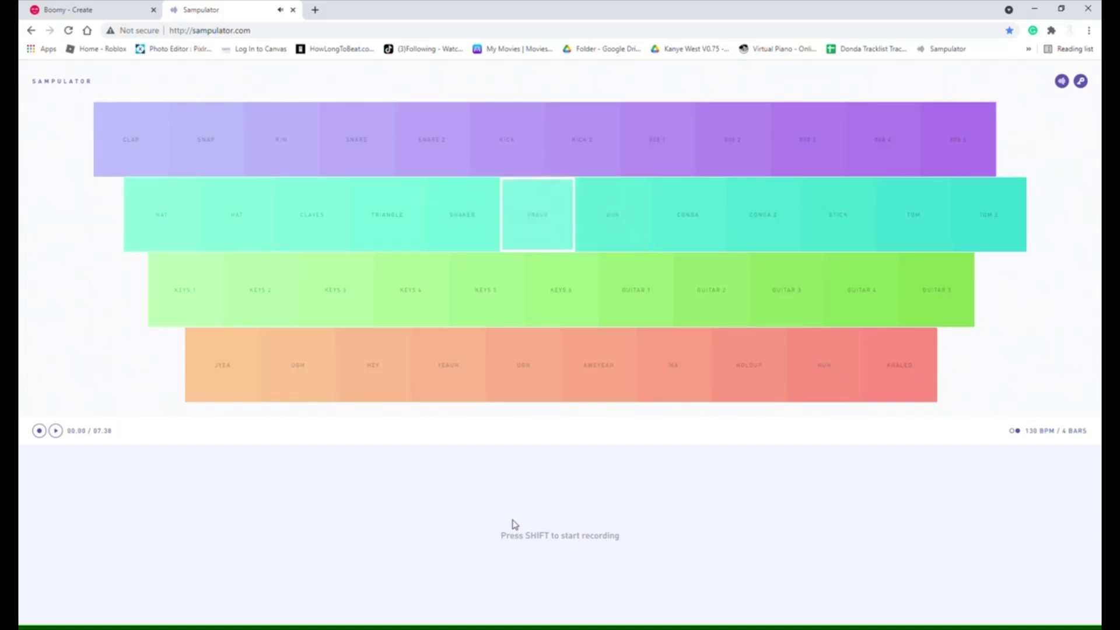
key(u)
key(y)
key(u)
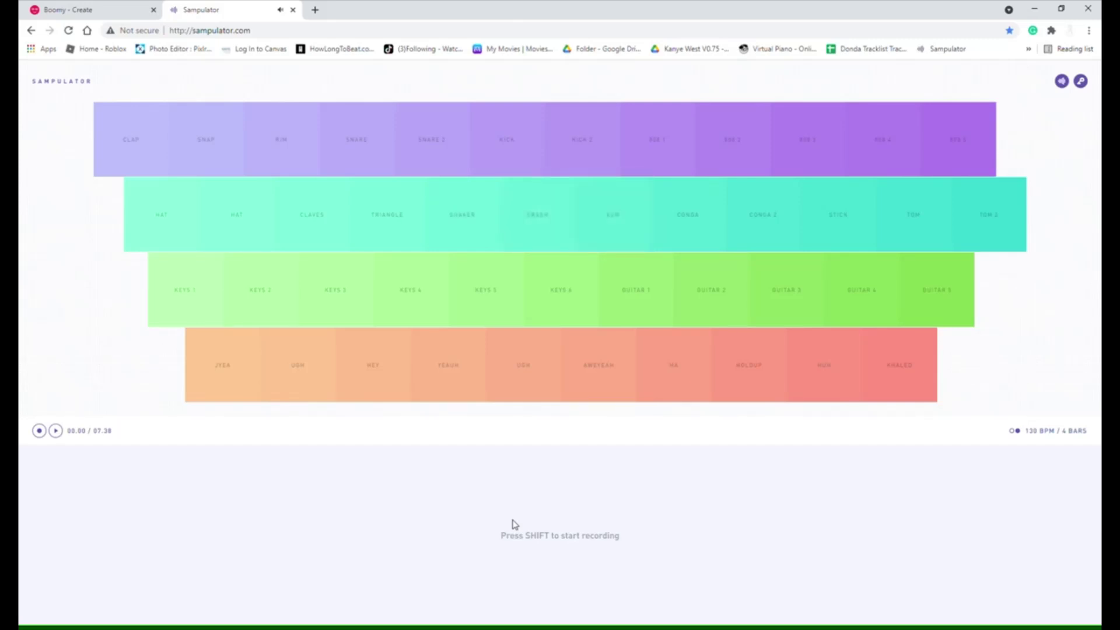
- Play one Crash hit followed by alternating pairs of Gun and Crash hits, ending on two Gun hits
key(y)
key(u)
key(u)
key(y)
key(y)
key(u)
key(u)
key(y)
key(y)
key(u)
key(u)
- Play two Crash hits, Gun, Crash, two Gun hits and another Crash
key(y)
key(y)
key(u)
key(y)
key(u)
key(u)
key(y)
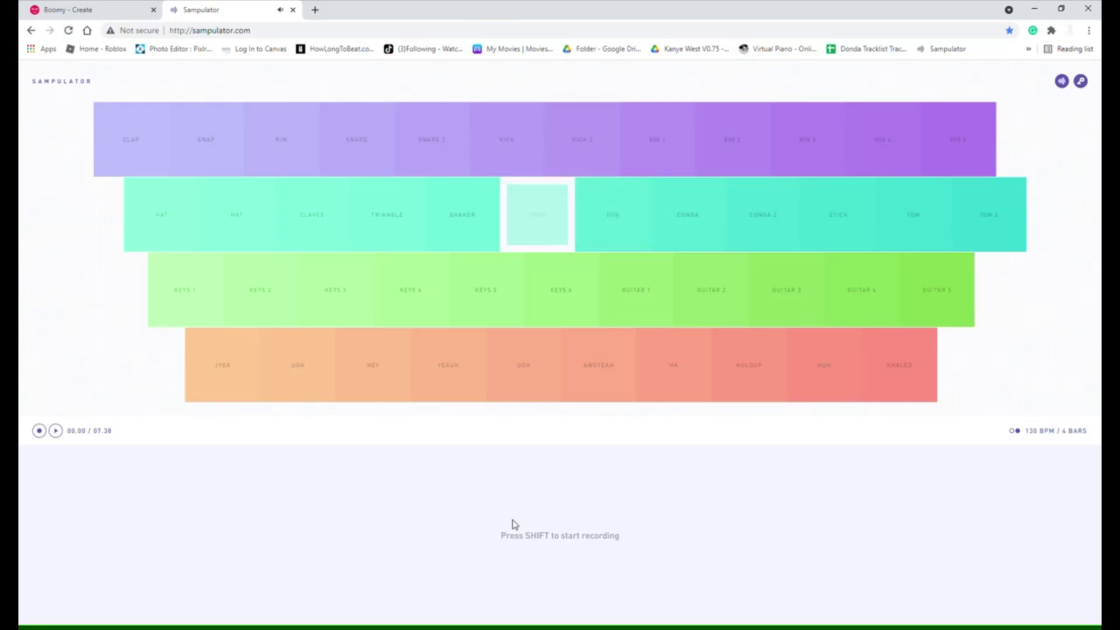
- Play Gun, Crash, three Gun hits, another Crash and a final Gun
key(u)
key(y)
key(u)
key(u)
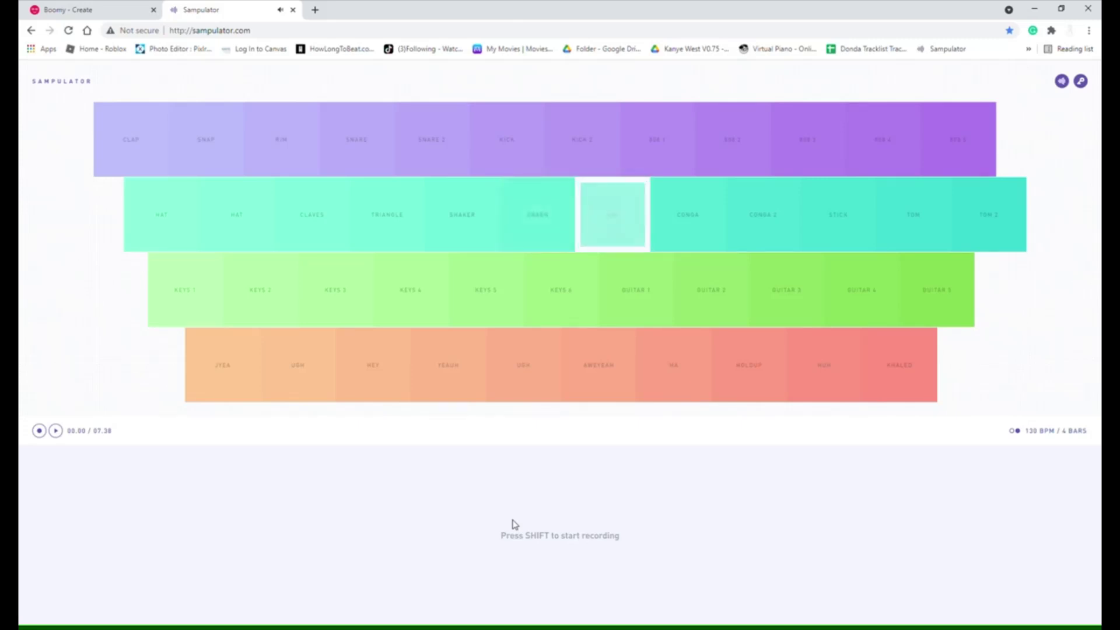
key(u)
key(y)
key(u)
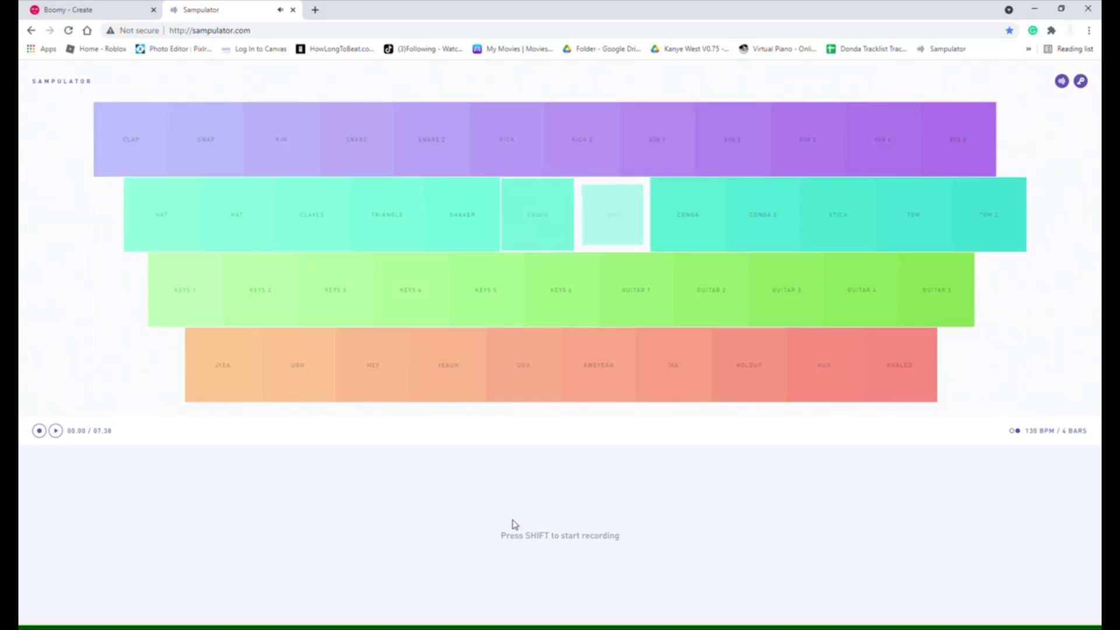
- Play one Crash hit, four Gun hits, another Crash and three more Gun hits
key(y)
key(u)
key(u)
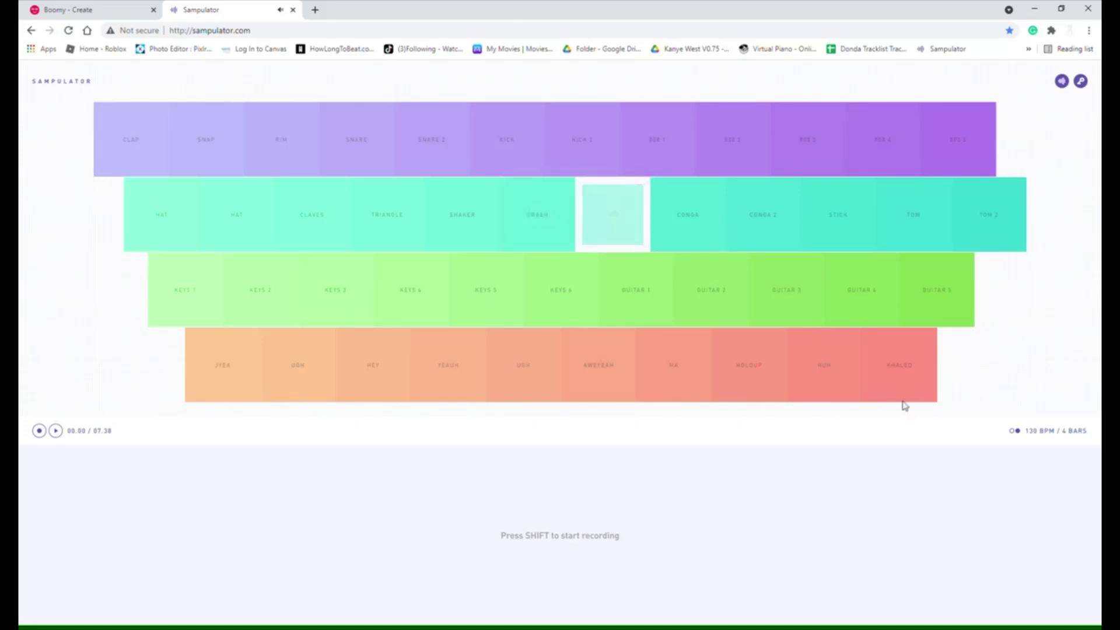
key(u)
key(u)
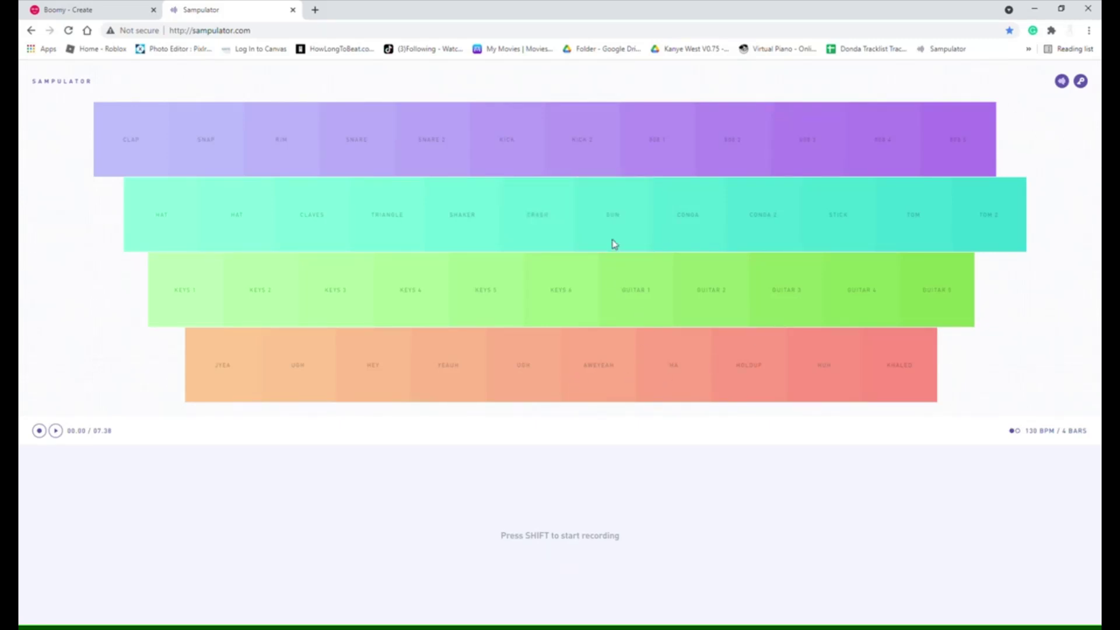
key(y)
key(u)
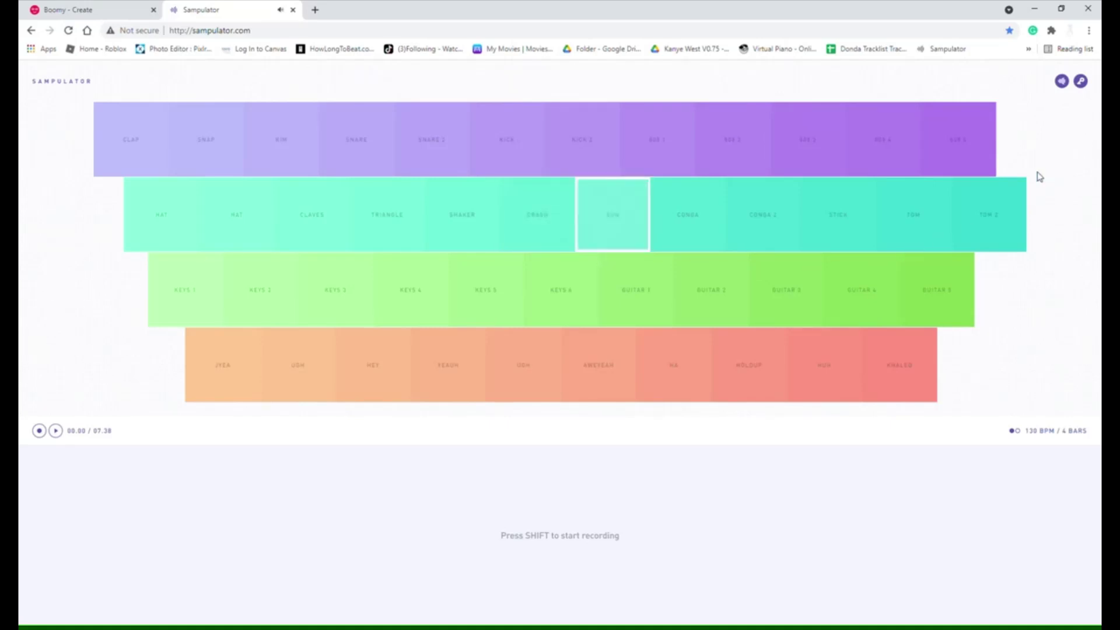
key(u)
key(u)
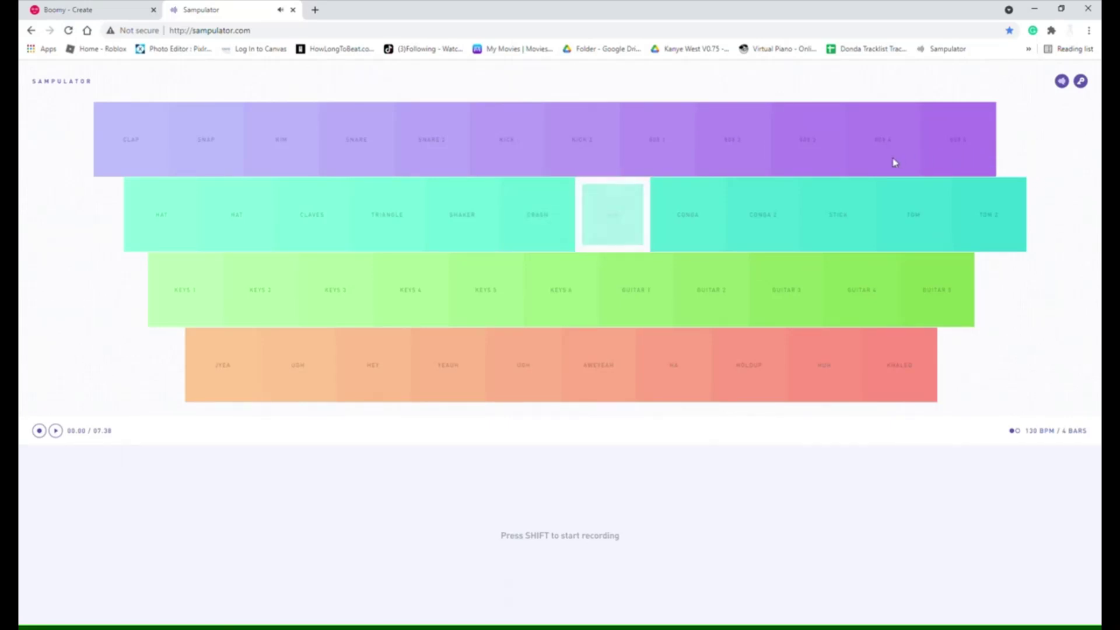
- Play the 808 pads in the order 808 2, 808 1, 808 3, 808 5, 808 4
click(716, 138)
click(687, 142)
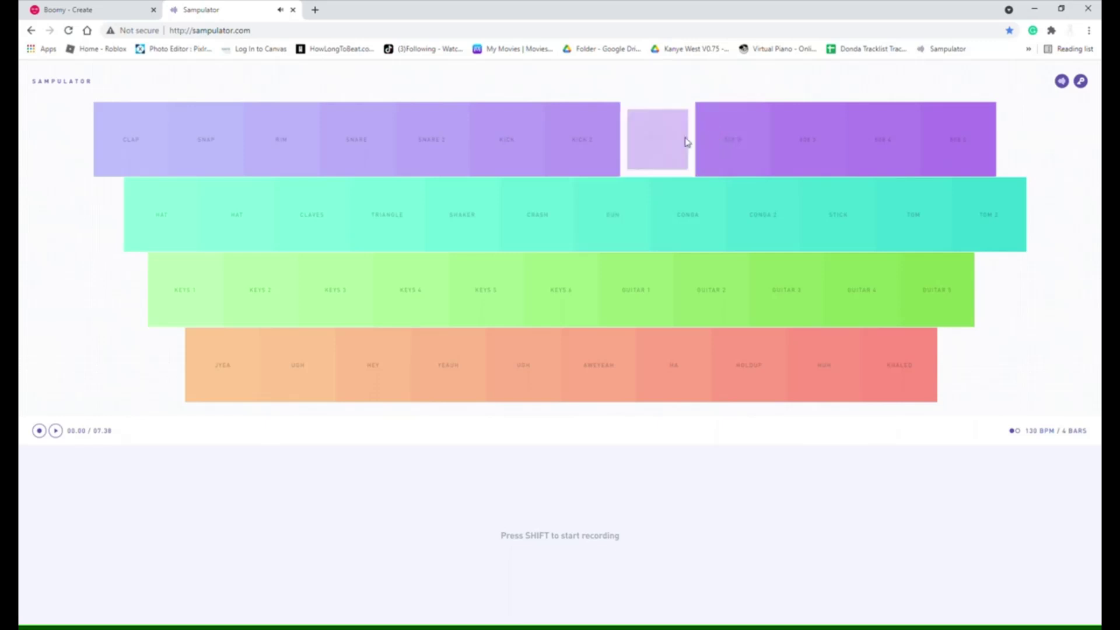
click(807, 149)
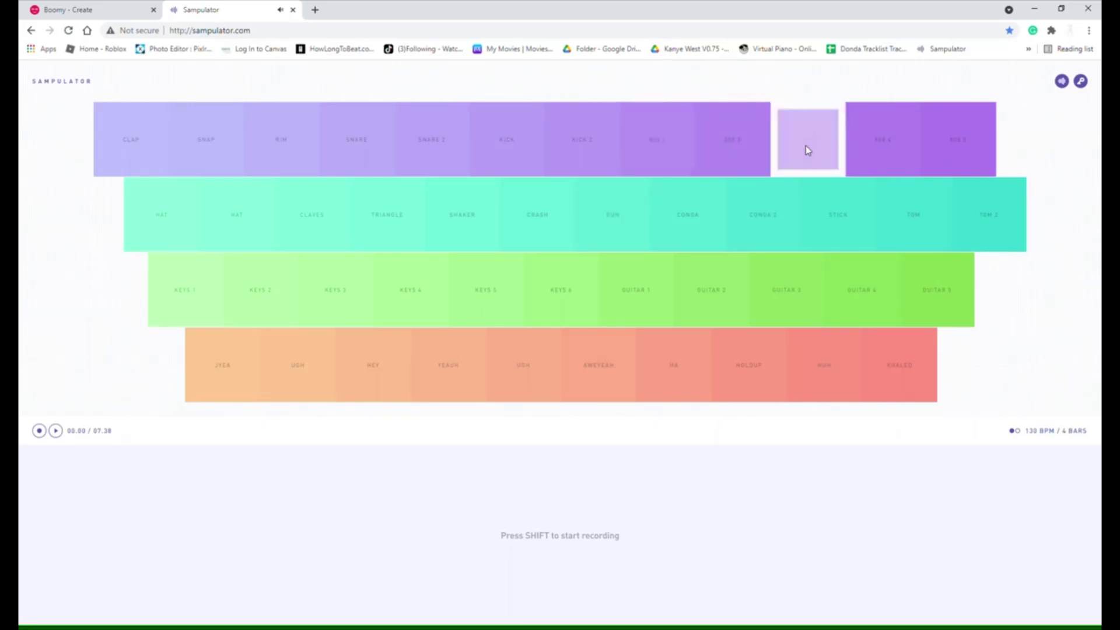
click(945, 141)
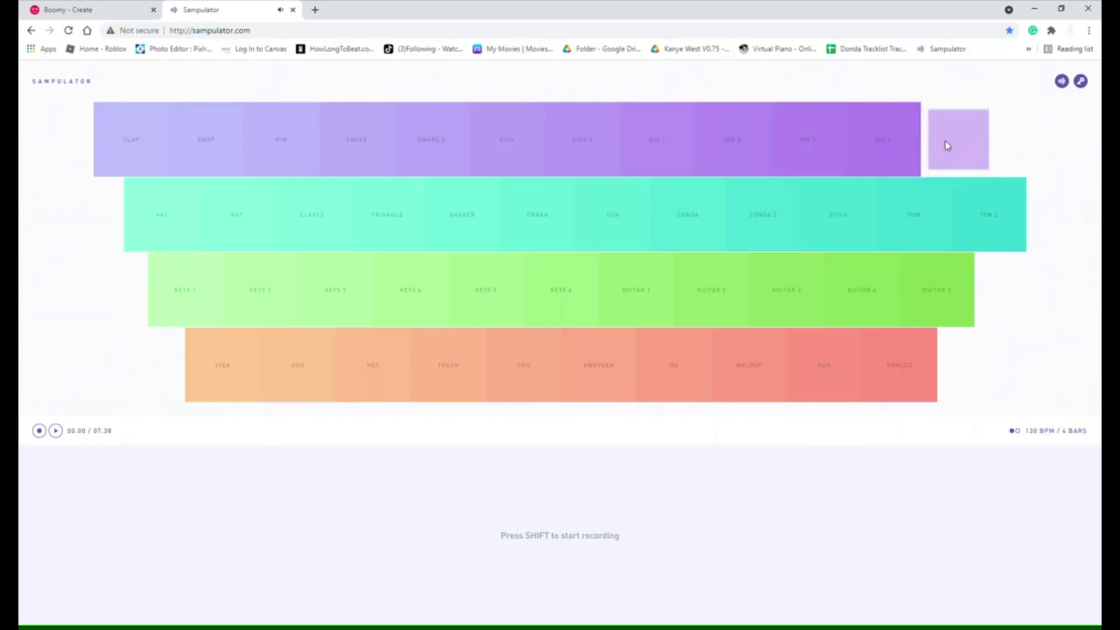
click(860, 142)
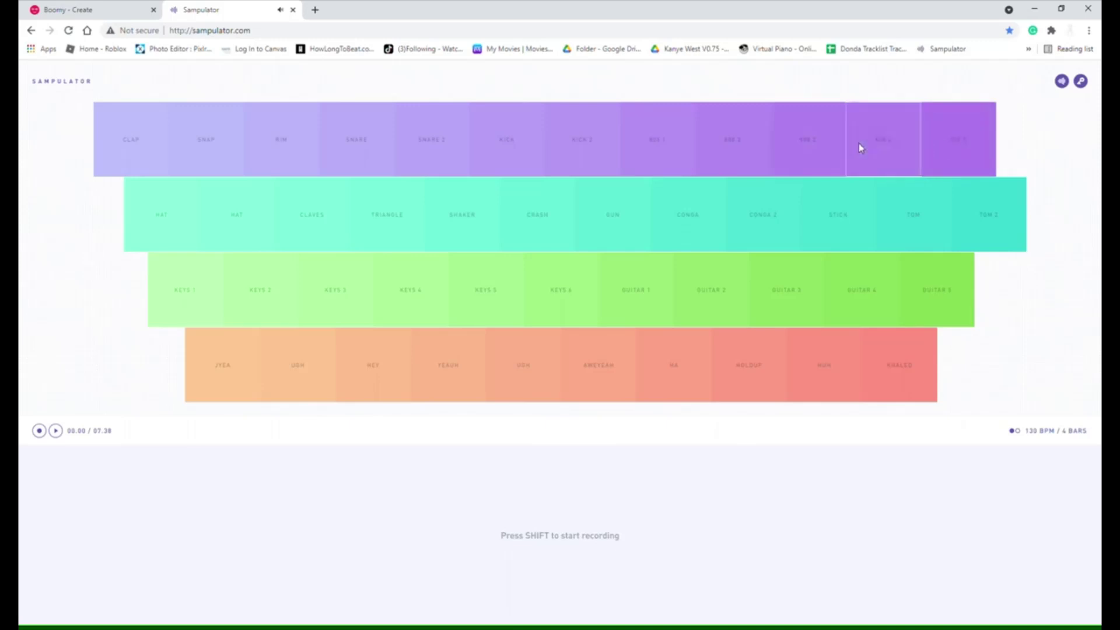
- Play 808 3, 808 5, 808 4, followed by 808 3, 808 4 and 808 5
key(0)
key(equal)
key(minus)
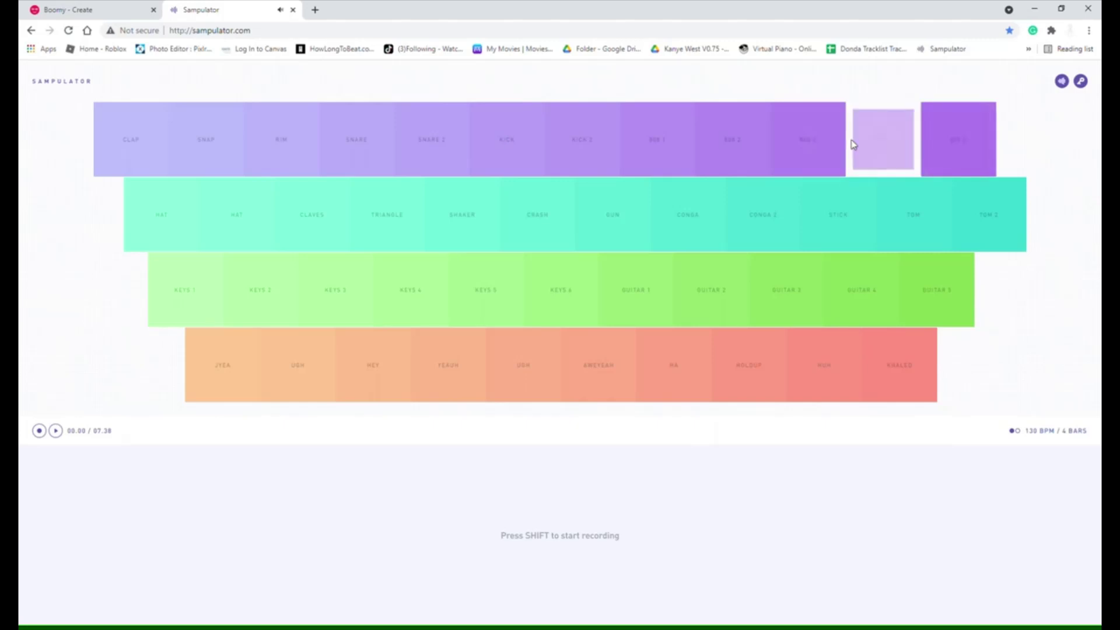
key(0)
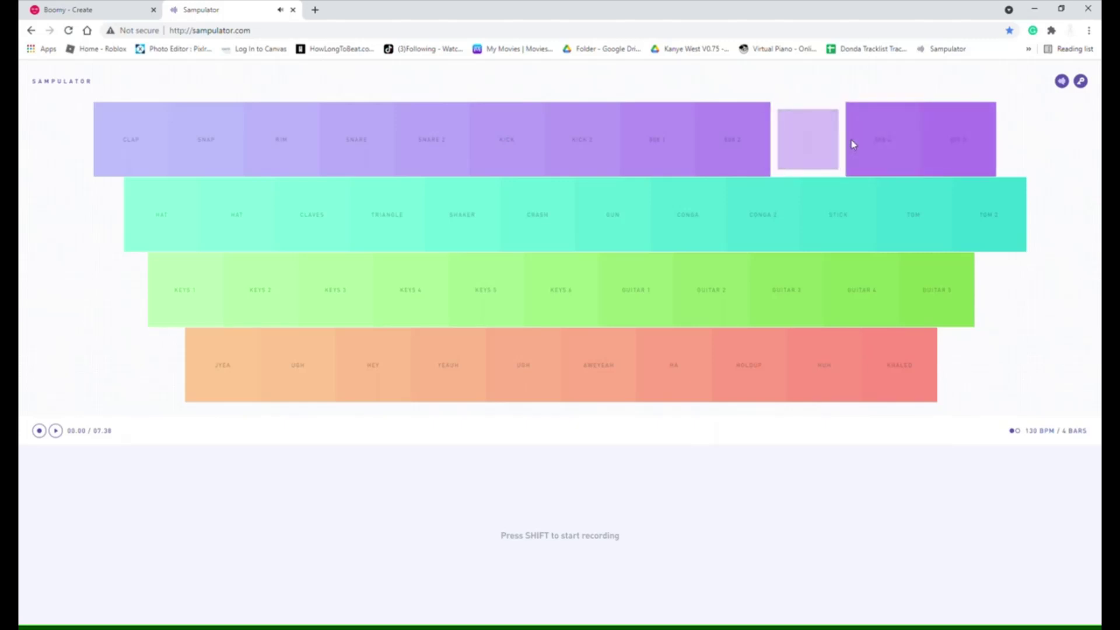
key(minus)
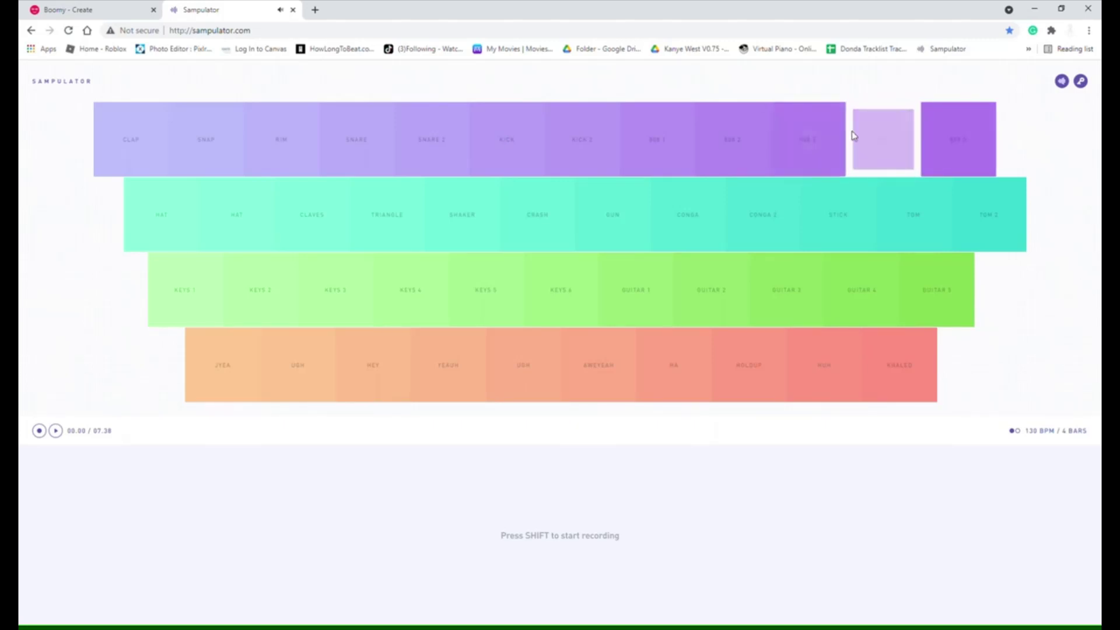
key(equal)
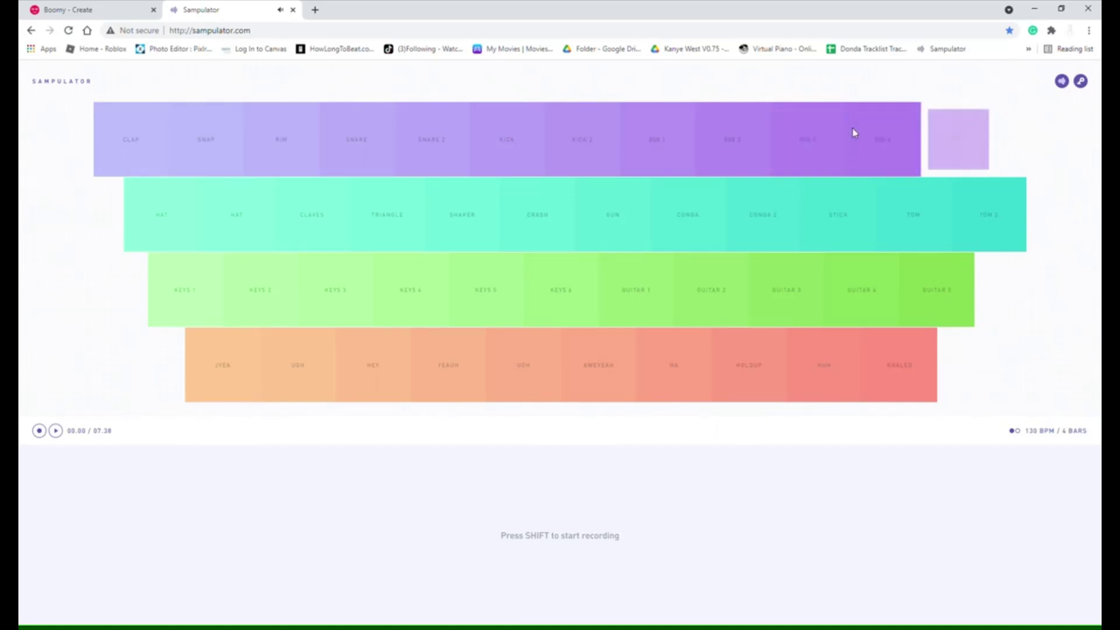
- Play 808 4 and 808 5, followed by the pattern 808 3, 808 4, 808 5 twice
key(minus)
key(equal)
key(0)
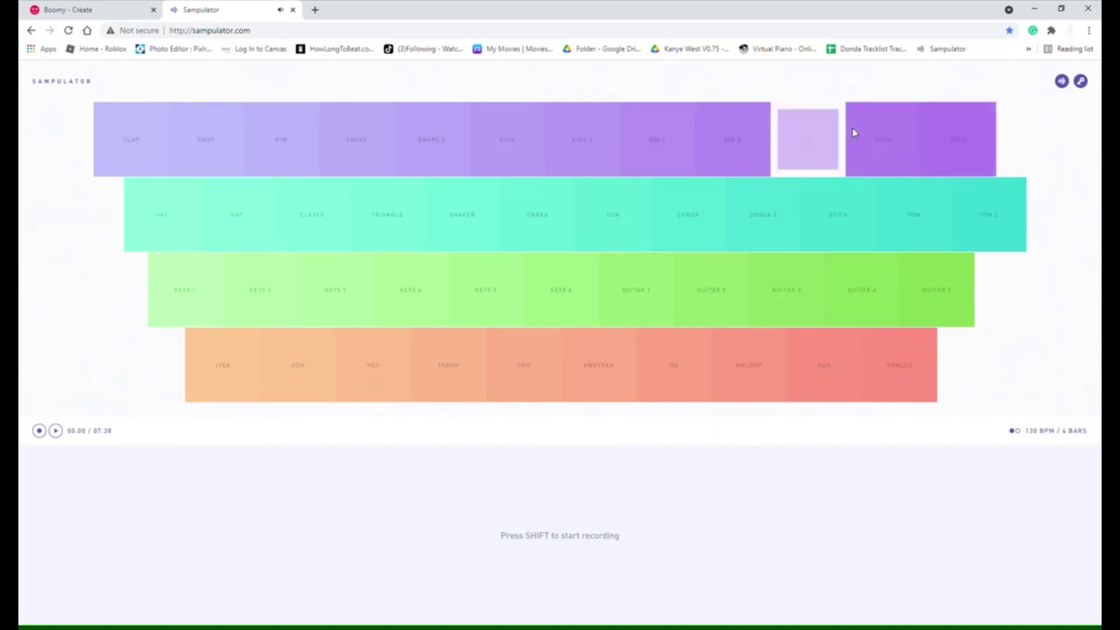
key(minus)
key(equal)
key(0)
key(minus)
key(equal)
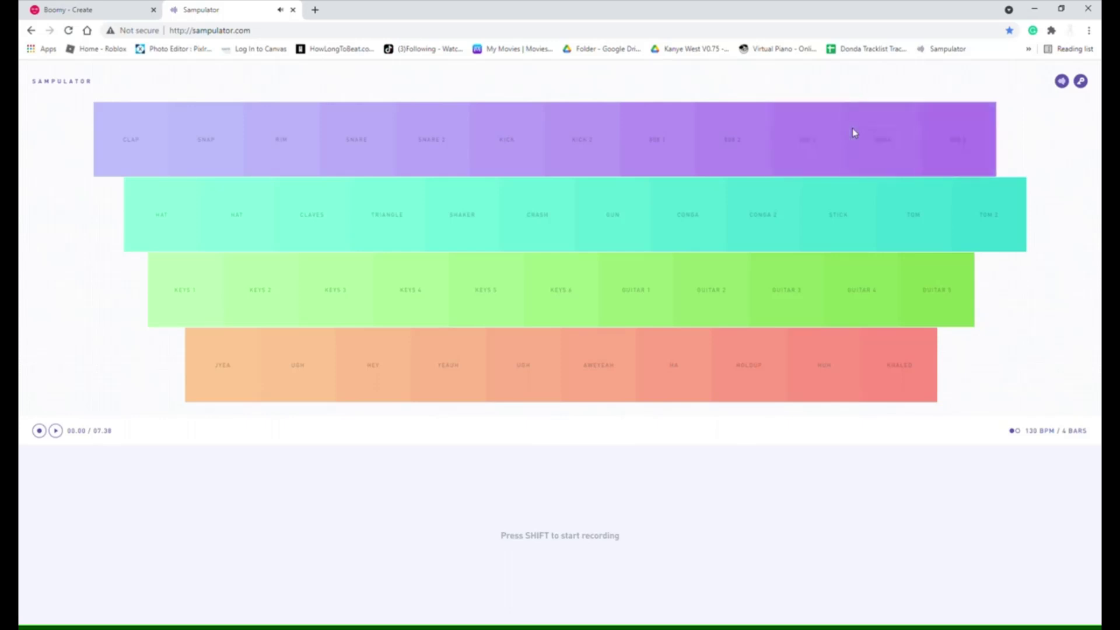
- Play 808 3, 808 5 and 808 4, followed by the pattern 808 2, 808 3, 808 1 twice
key(0)
key(equal)
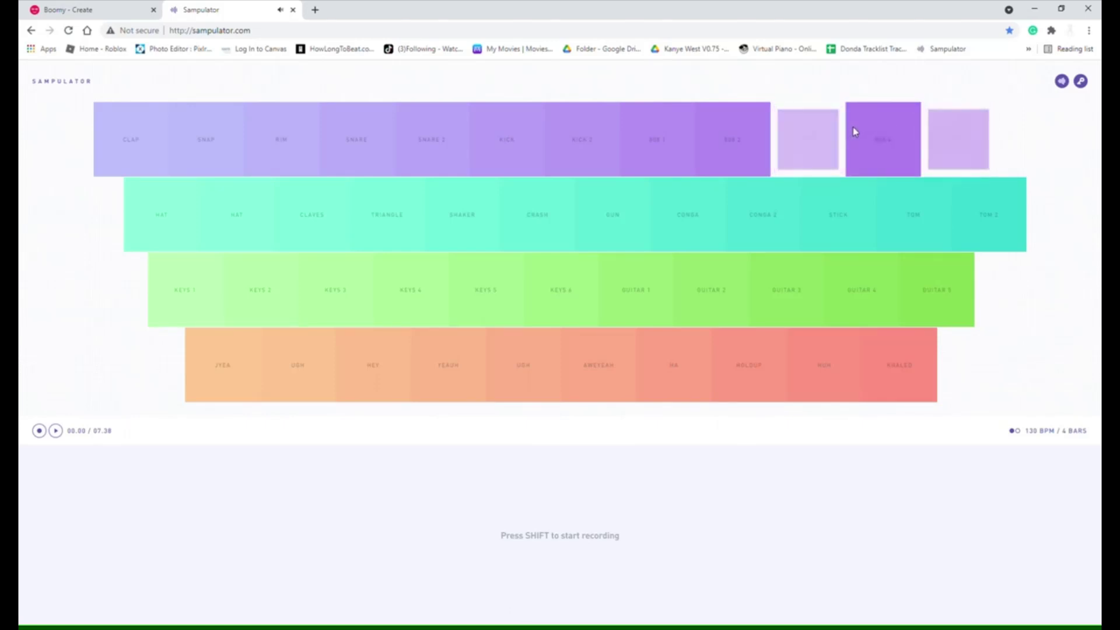
key(minus)
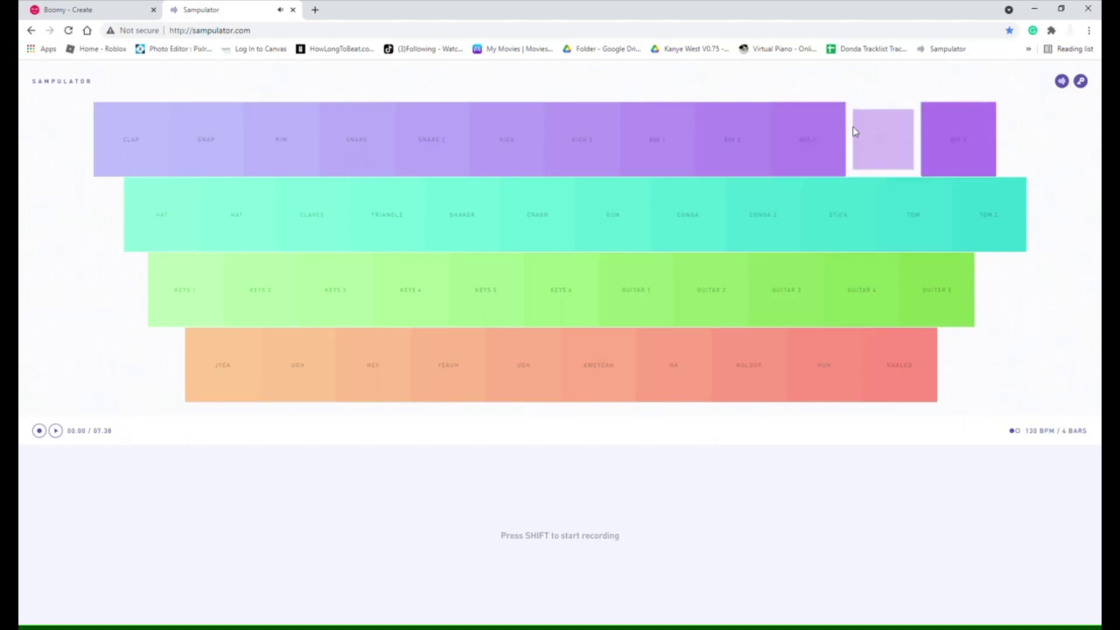
key(9)
key(0)
key(8)
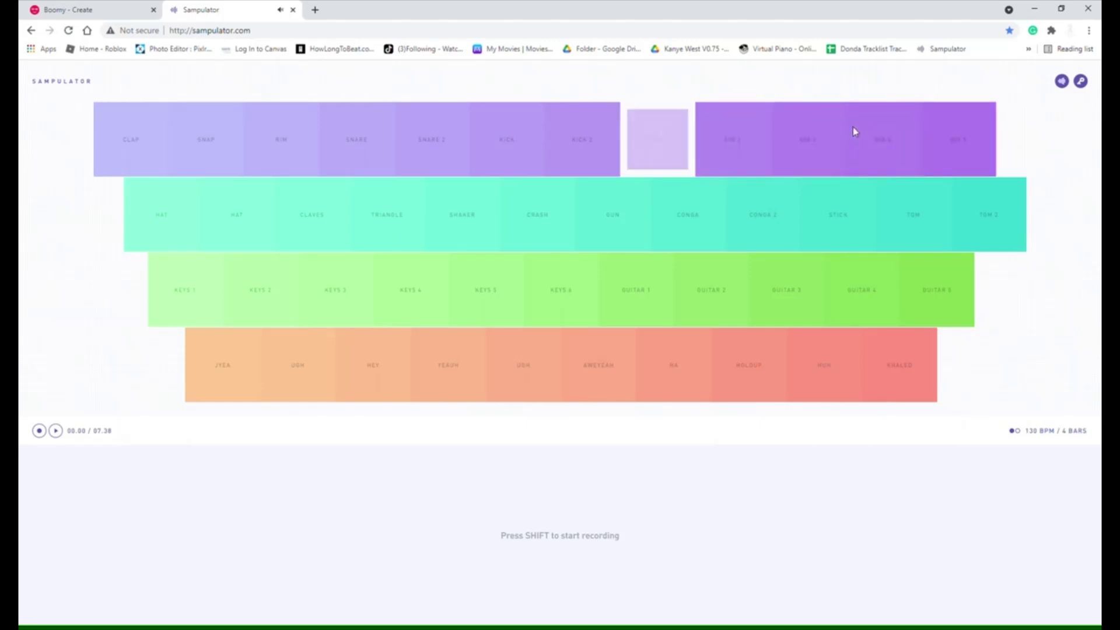
key(9)
key(0)
key(8)
- Play four Rim hits in a row
key(3)
key(3)
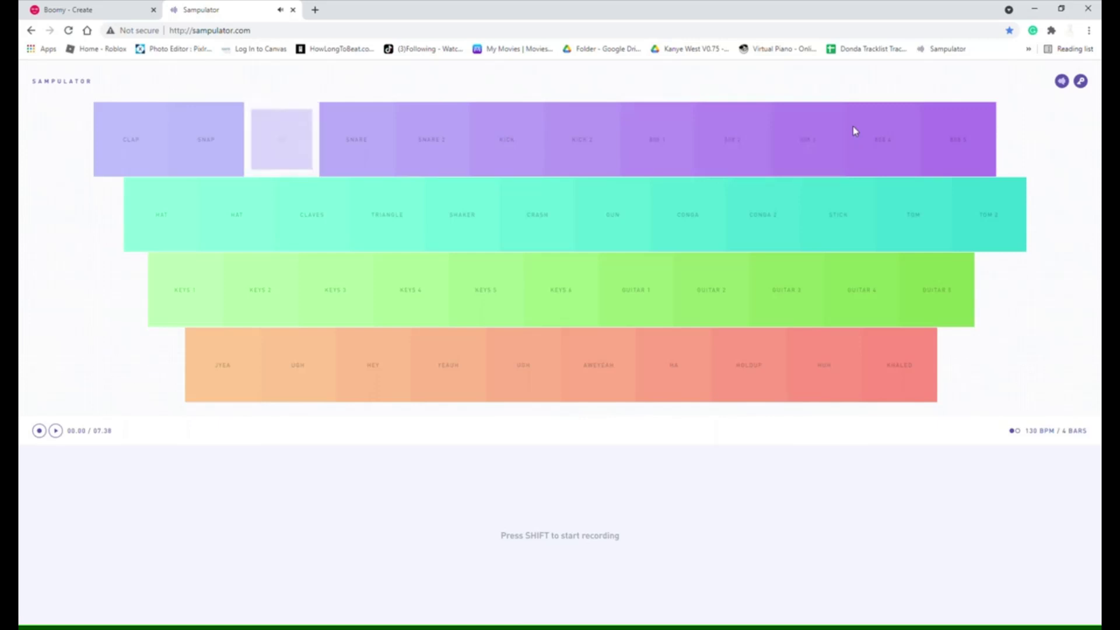
key(3)
key(3)
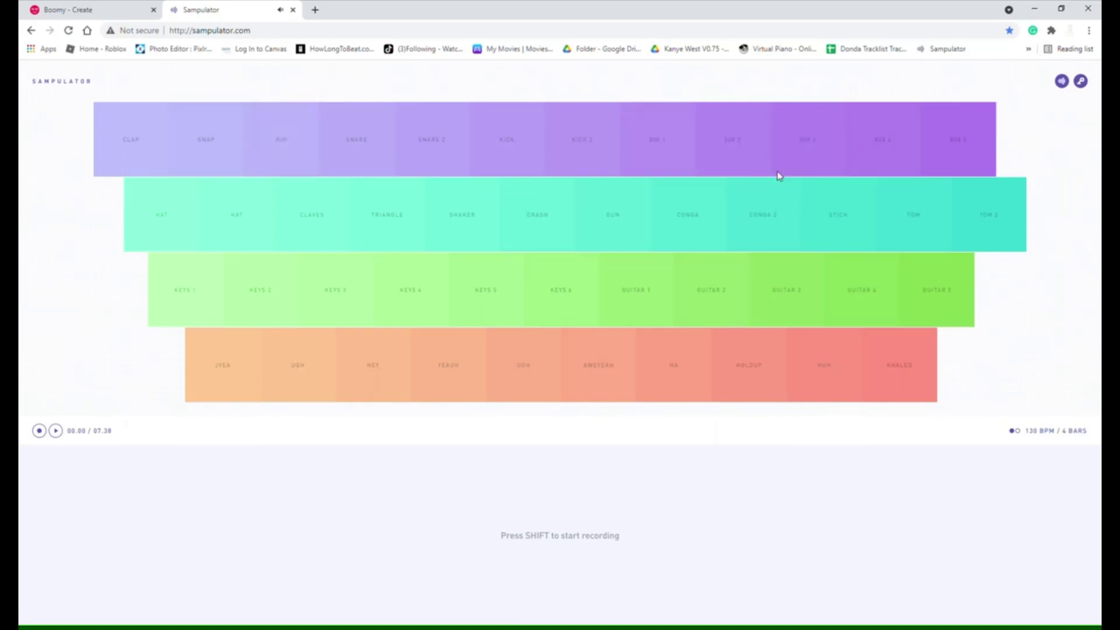
- Play two Conga hits, one Snare, another Conga and six Snare hits
key(i)
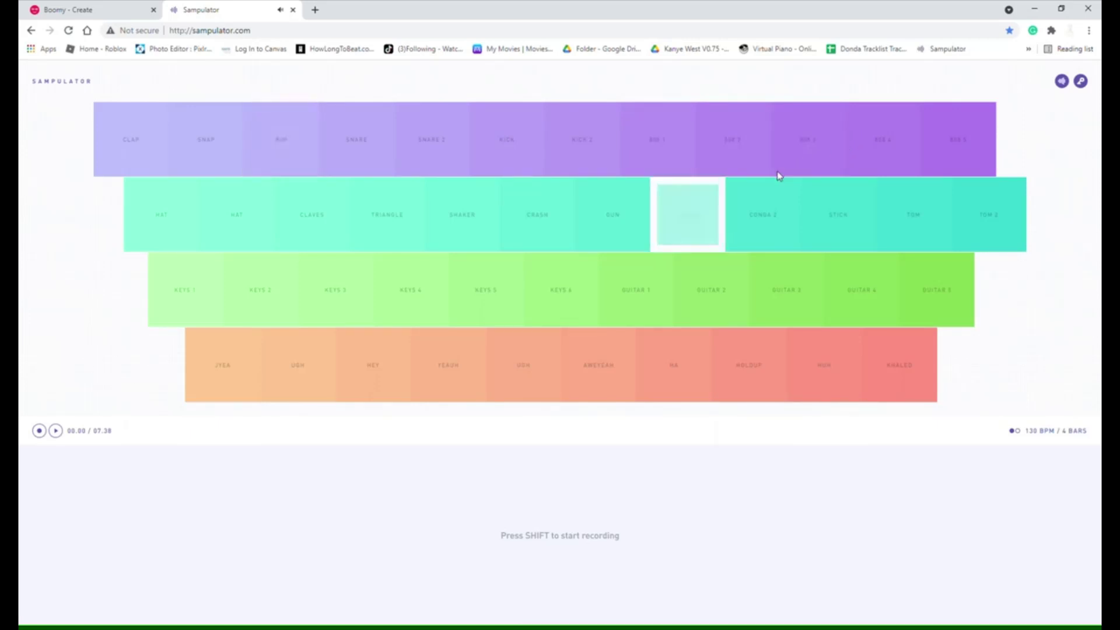
key(i)
key(4)
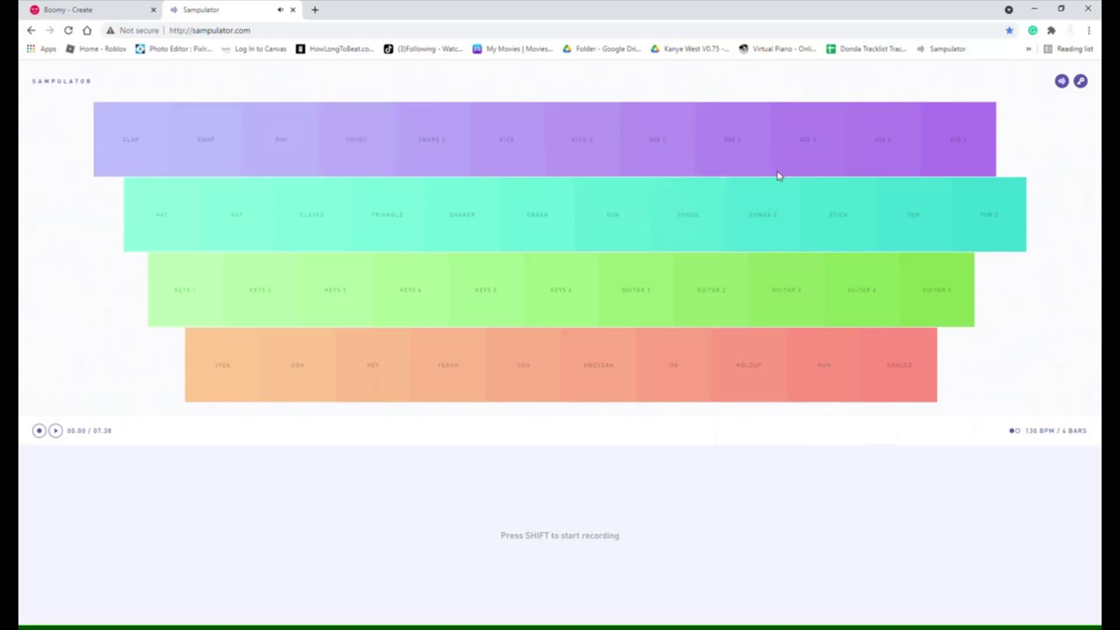
key(i)
key(4)
key(4)
key(4)
key(4)
key(4)
key(4)
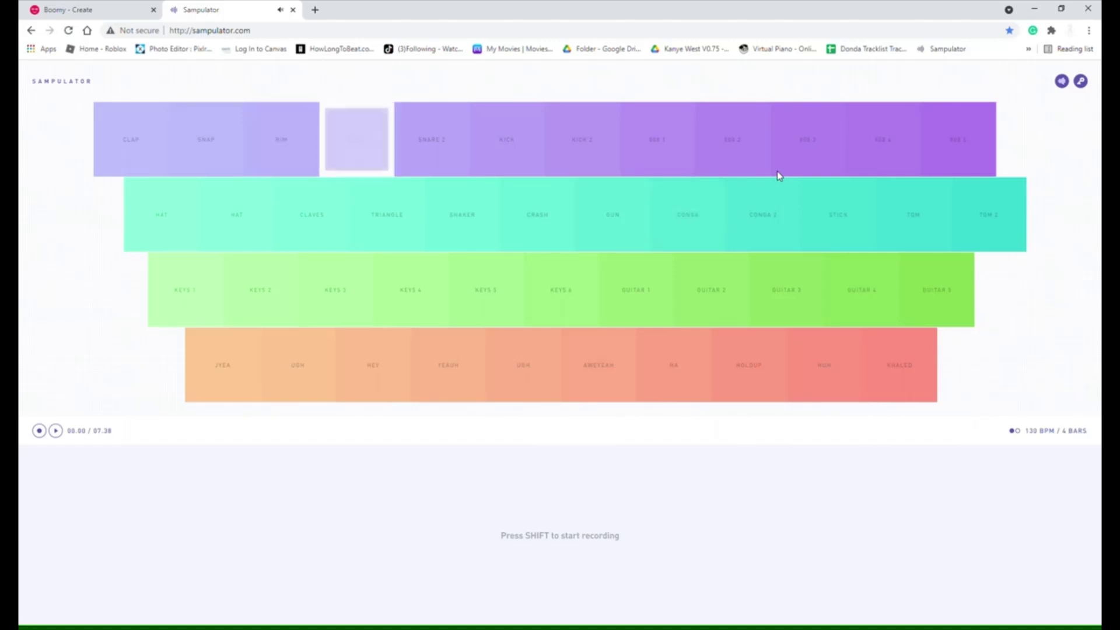
- Play eleven Gun hits in a row and dismiss the Pro Tip message
key(u)
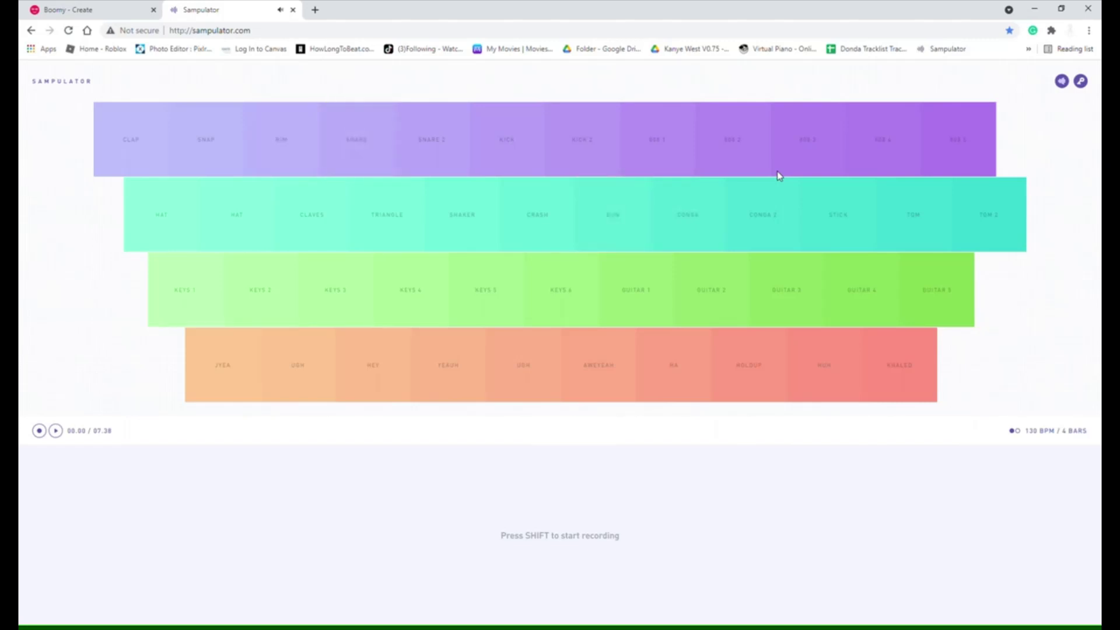
key(u)
key(u)
key(u)
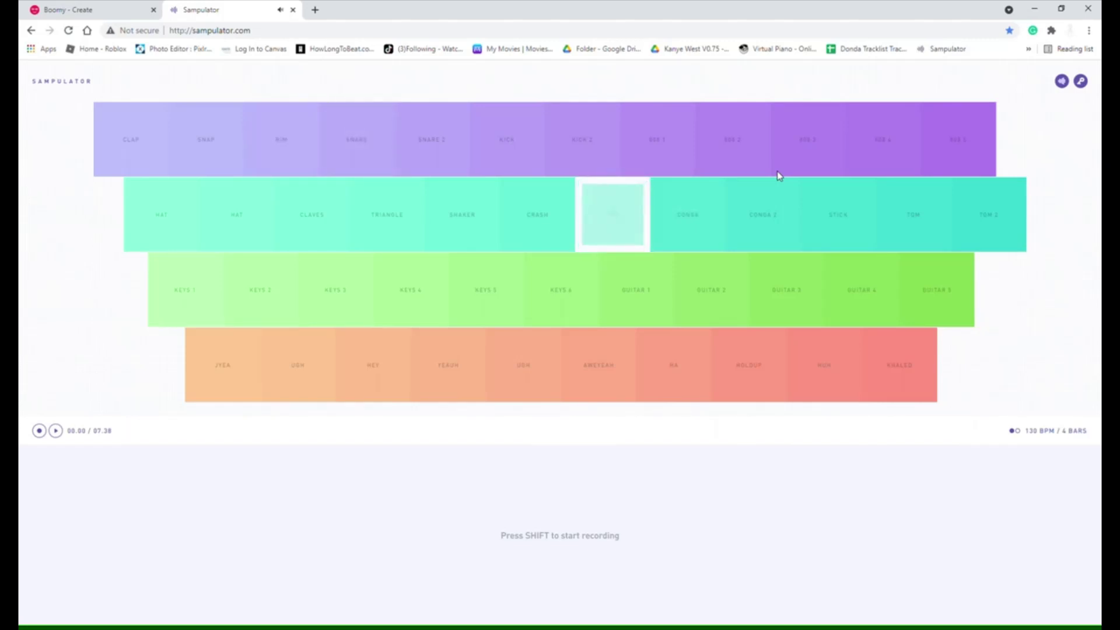
key(u)
key(u)
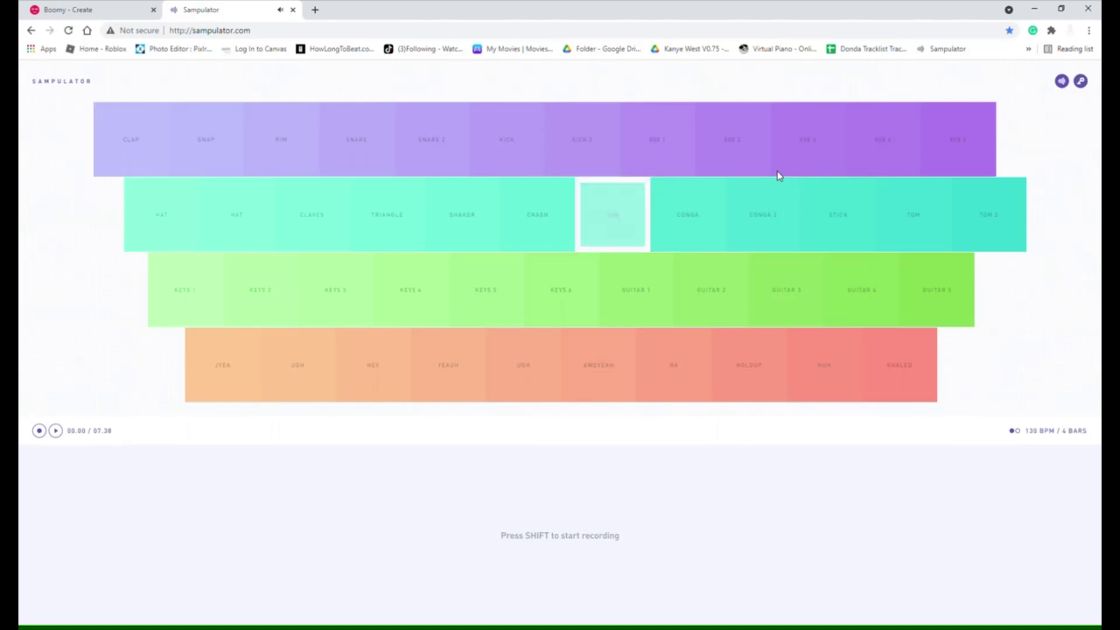
key(u)
key(u)
key(u)
key(u)
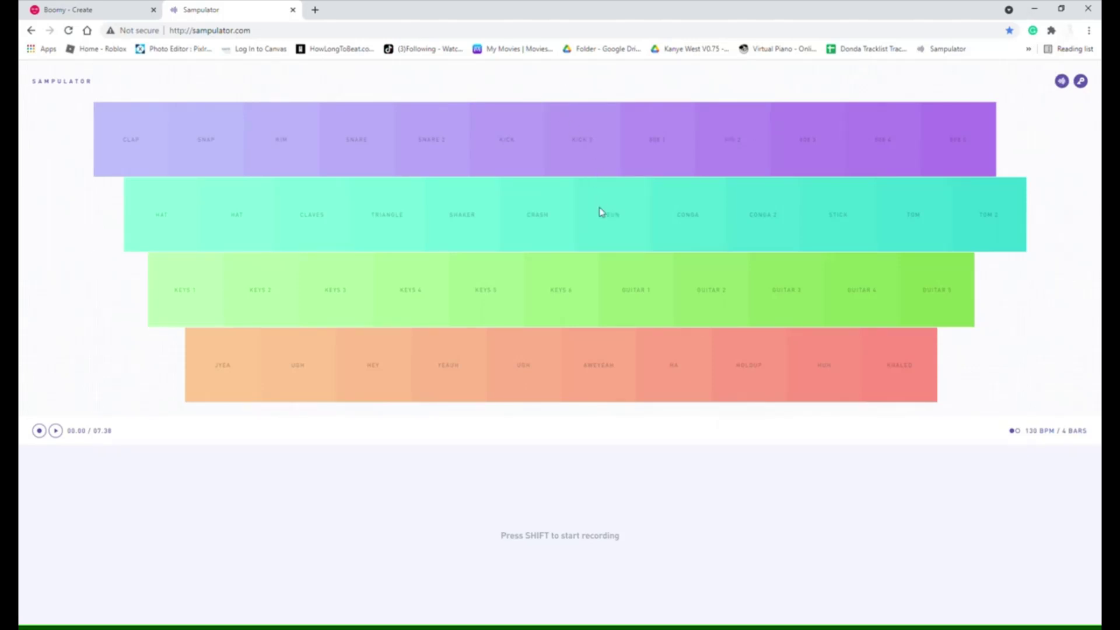
click(601, 234)
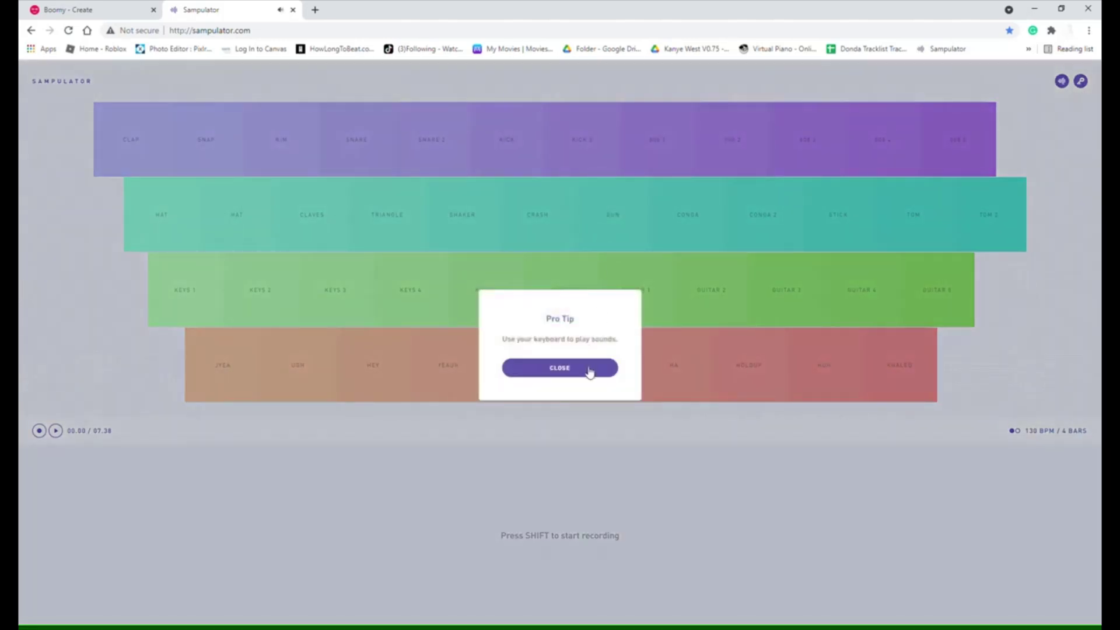
click(590, 369)
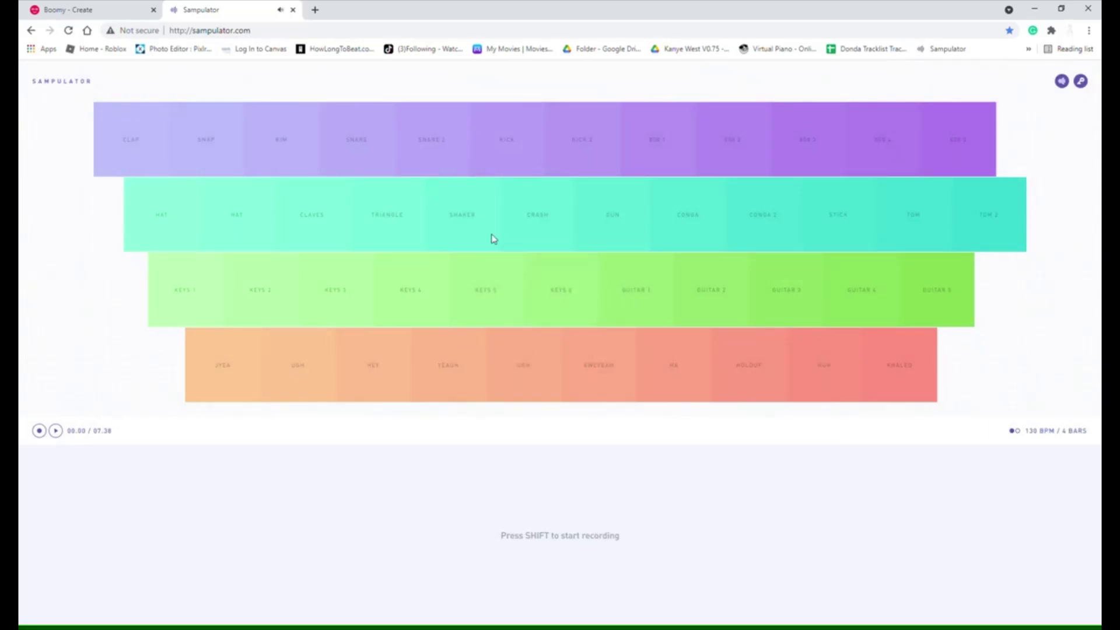
- Play the melody Keys 3, Keys 4, Keys 2, Keys 4, Keys 3, Keys 2
key(d)
key(f)
key(s)
key(f)
key(d)
key(s)
- Play four Gun hits
click(601, 235)
click(604, 235)
click(605, 235)
click(604, 235)
- Play Keys 3, two Keys 2 notes, Keys 1, Keys 2 and Keys 1
key(d)
key(s)
key(s)
key(a)
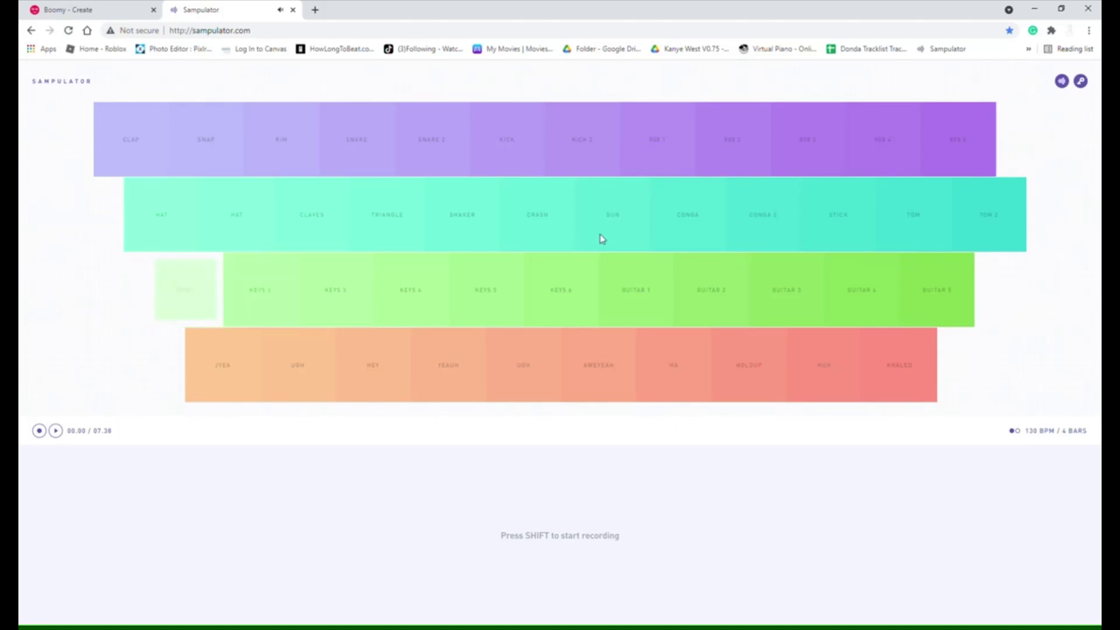
key(s)
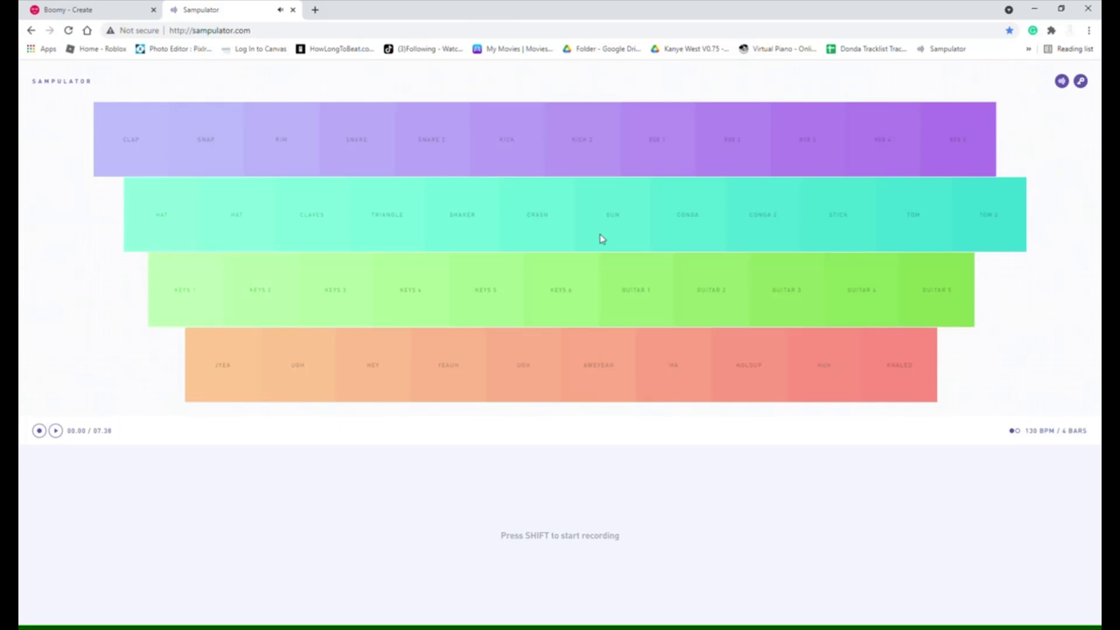
key(a)
- Alternate the first and second Hat pads twice, play the first Hat once, and alternate the pair twice more
key(q)
key(w)
key(q)
key(w)
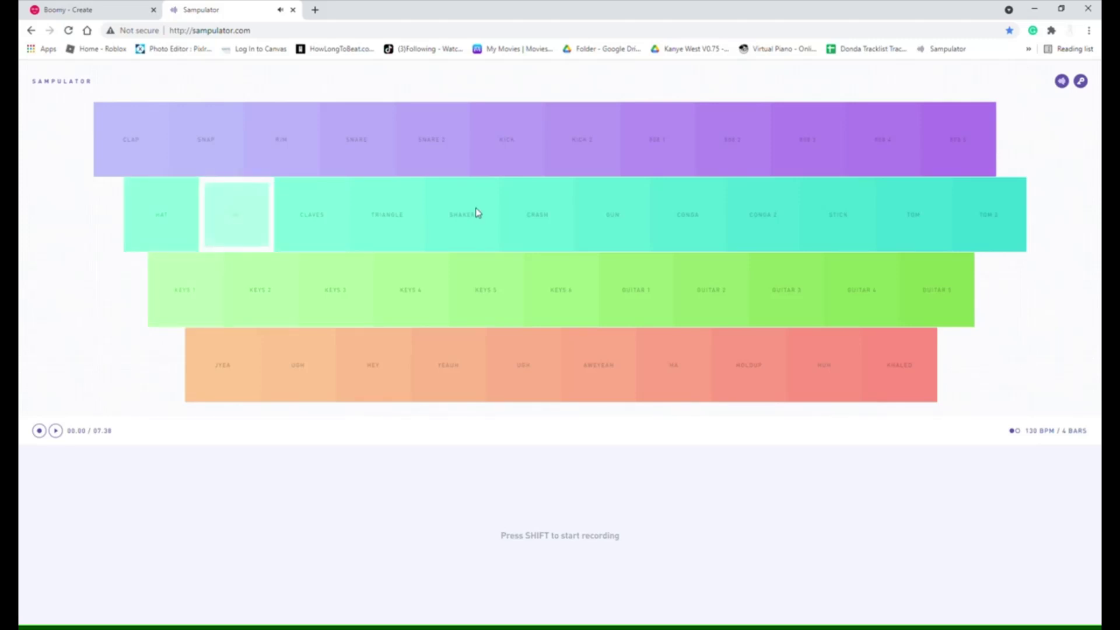
key(q)
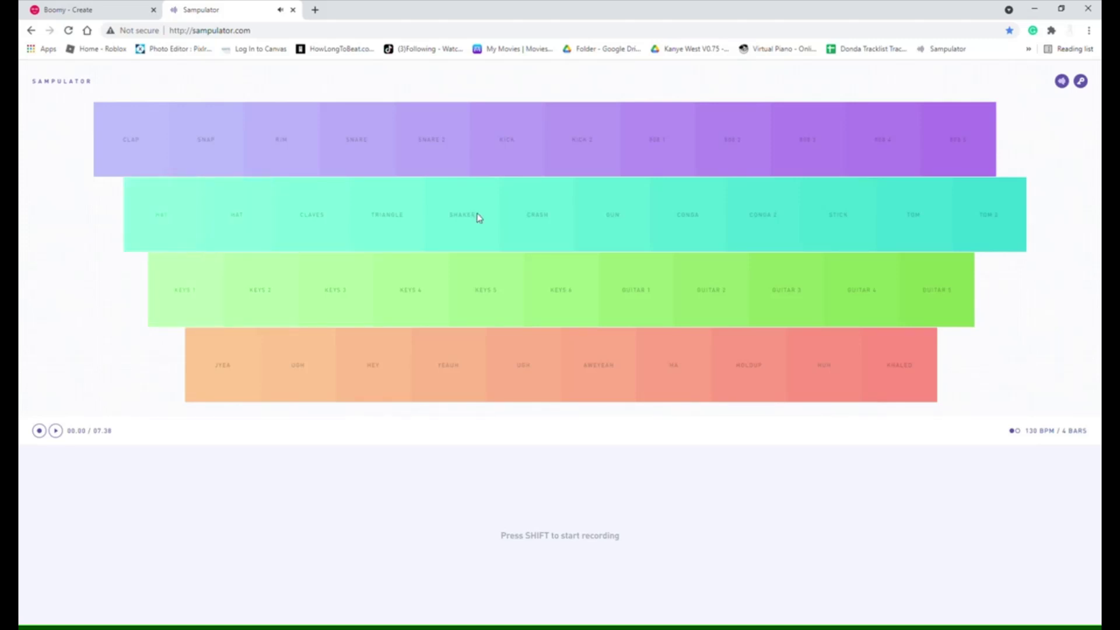
key(q)
key(w)
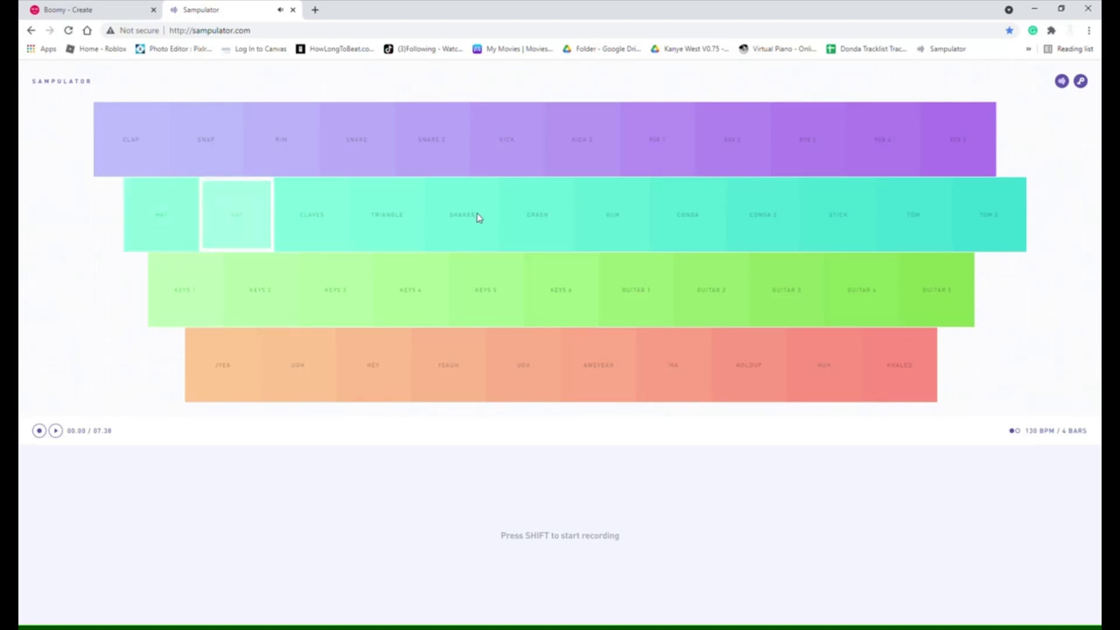
key(q)
key(w)
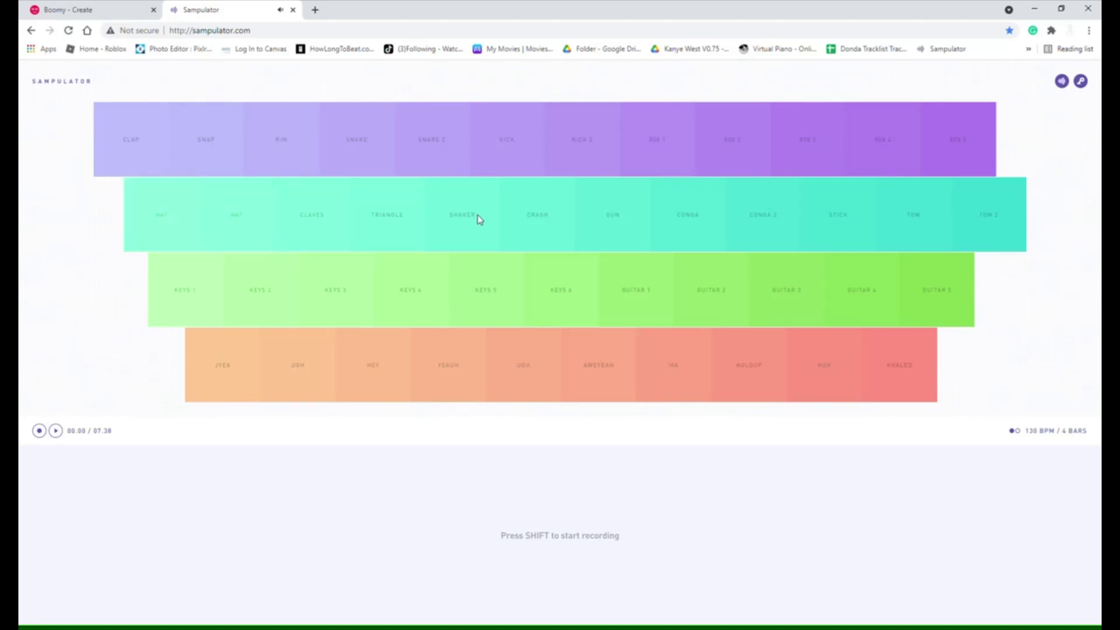
- Alternate Claves and the second Hat pad, starting and ending on Claves, for three Claves hits in total
key(e)
key(w)
key(e)
key(w)
key(e)
- Alternate the first and second Hat pads twice, play one Claves hit, and finish with the first and second Hat
key(q)
key(w)
key(q)
key(w)
key(e)
key(q)
key(w)
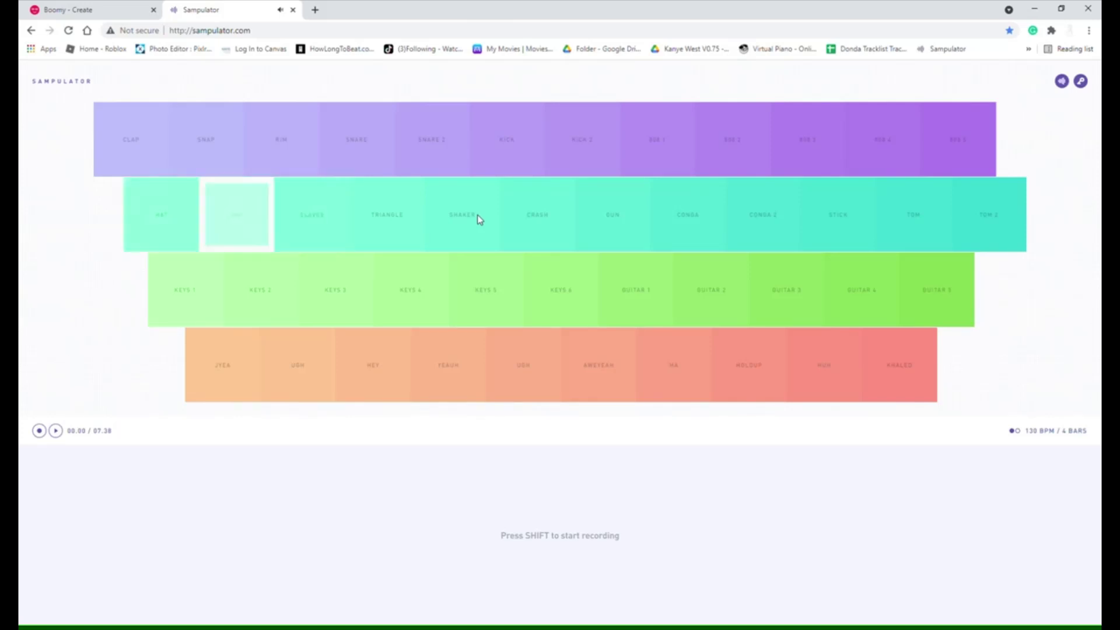
- Play the second, first and second Hat pads, followed by five hits on Rim
key(w)
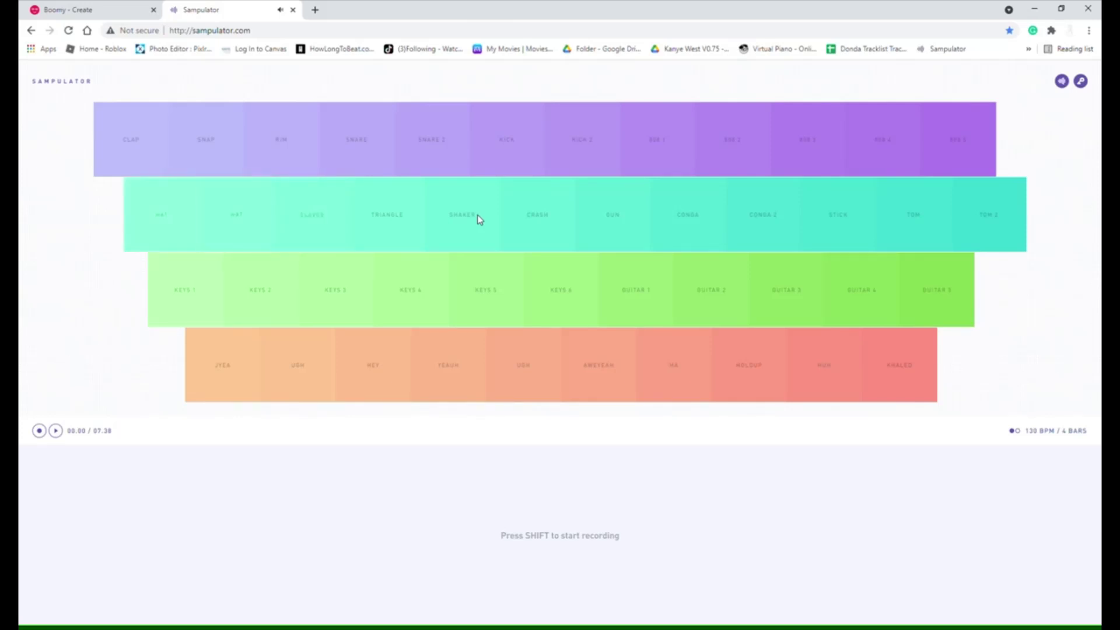
key(q)
key(w)
click(287, 151)
click(296, 163)
click(307, 157)
click(309, 160)
click(307, 159)
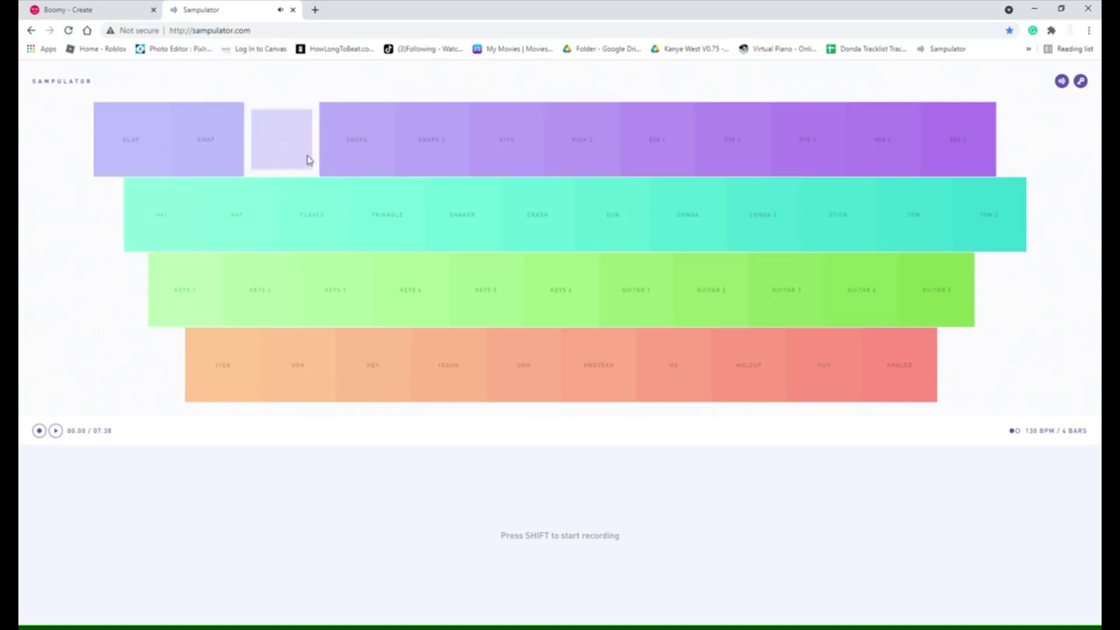
- Play Snare, Snare 2, Kick, Kick 2 and 808 1 in order, once each
click(368, 156)
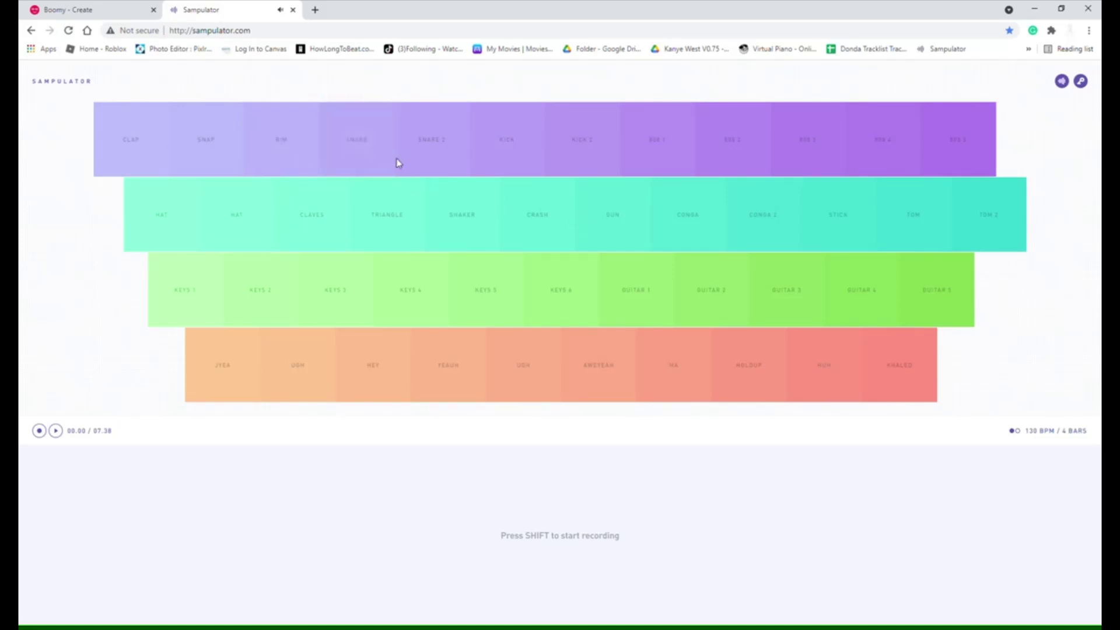
click(448, 164)
click(509, 168)
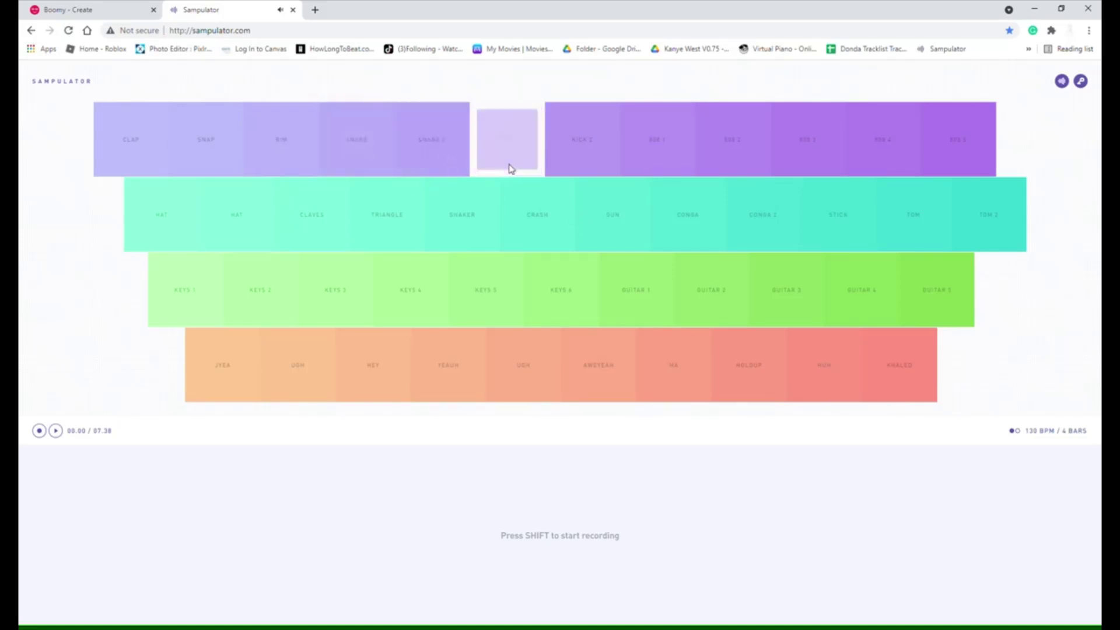
click(569, 167)
click(669, 159)
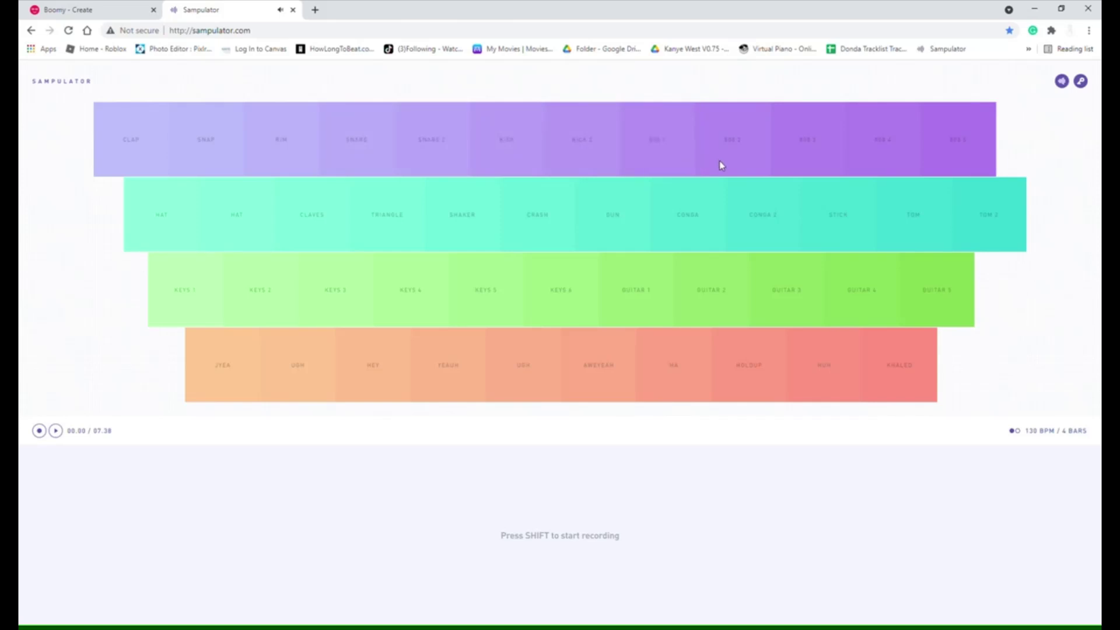
- Play the Gun sample three times
click(607, 236)
click(606, 233)
click(604, 236)
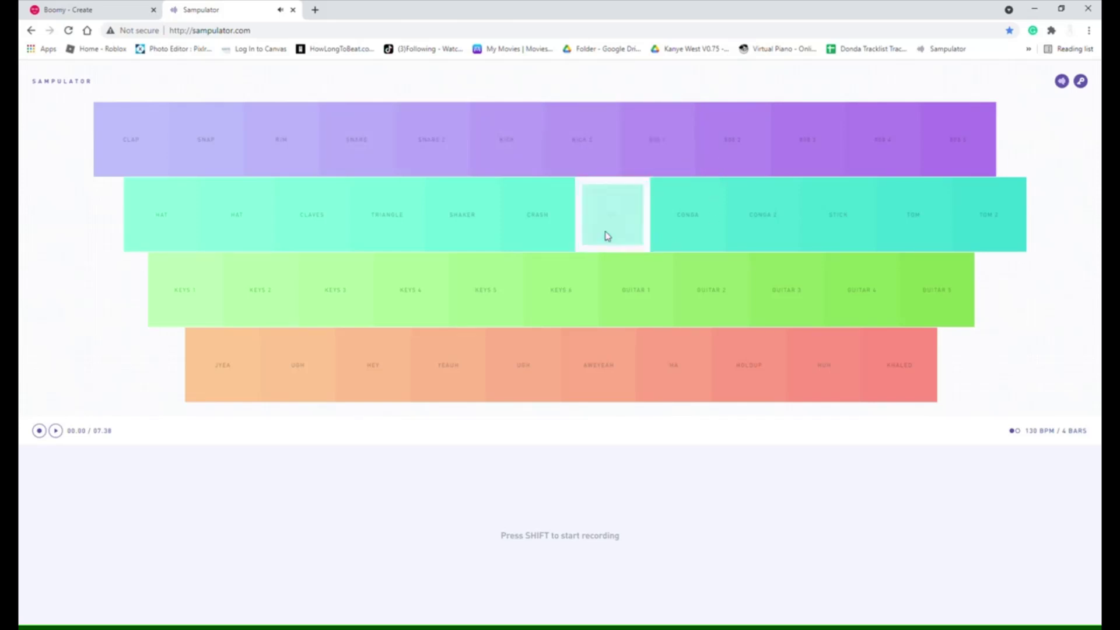
- Close Sampulator and listen to the generated Lo-Fi song in Boomy, followed by the Custom songs
key(ctrl+w)
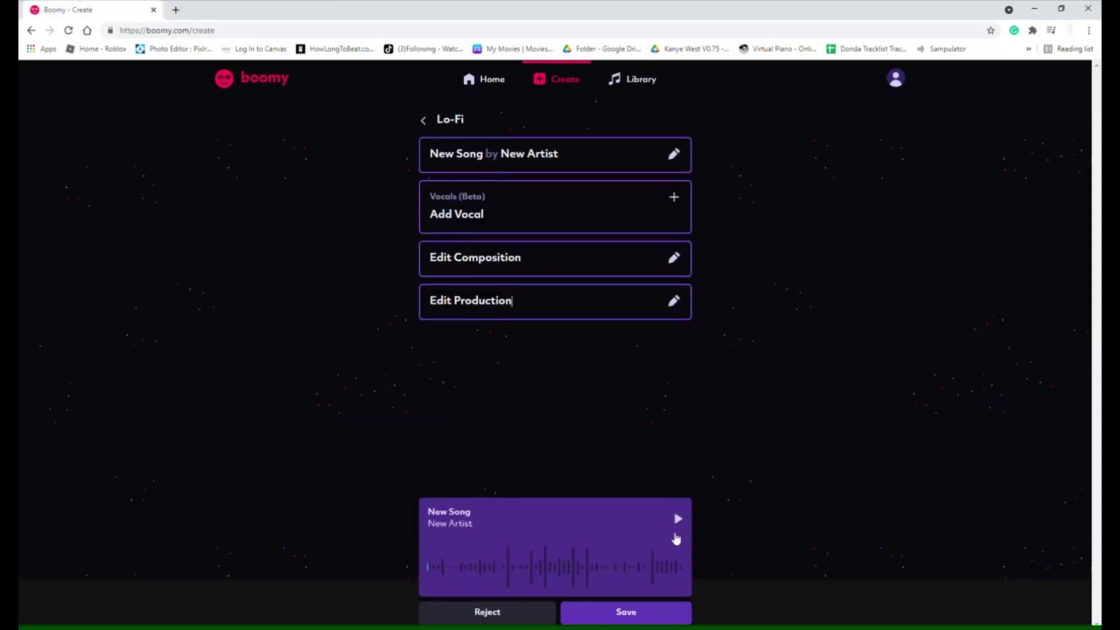
click(677, 521)
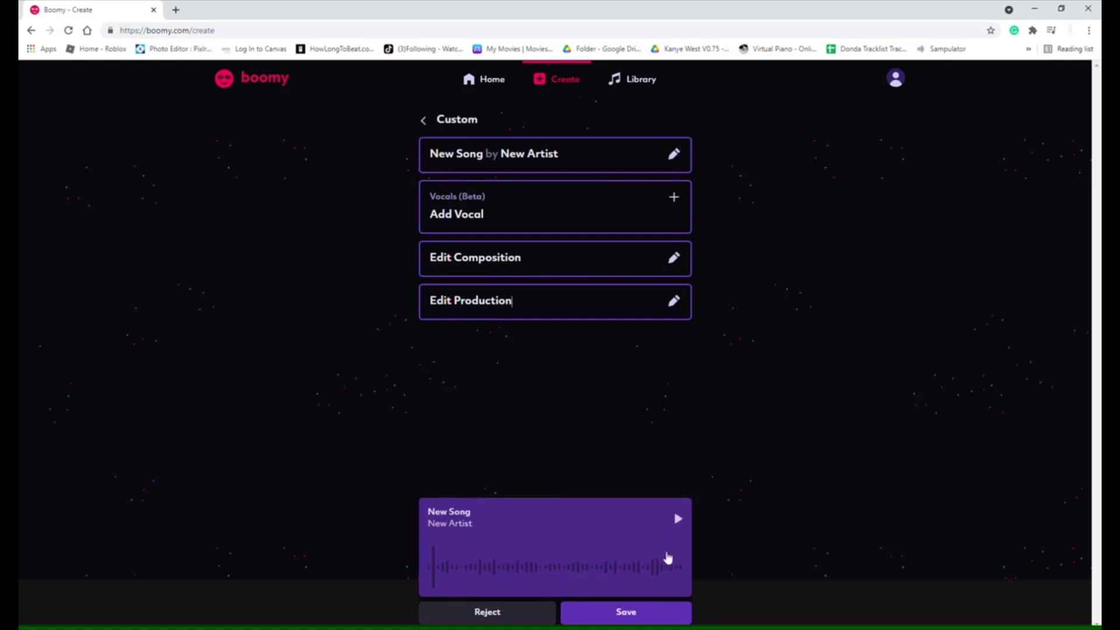
click(679, 520)
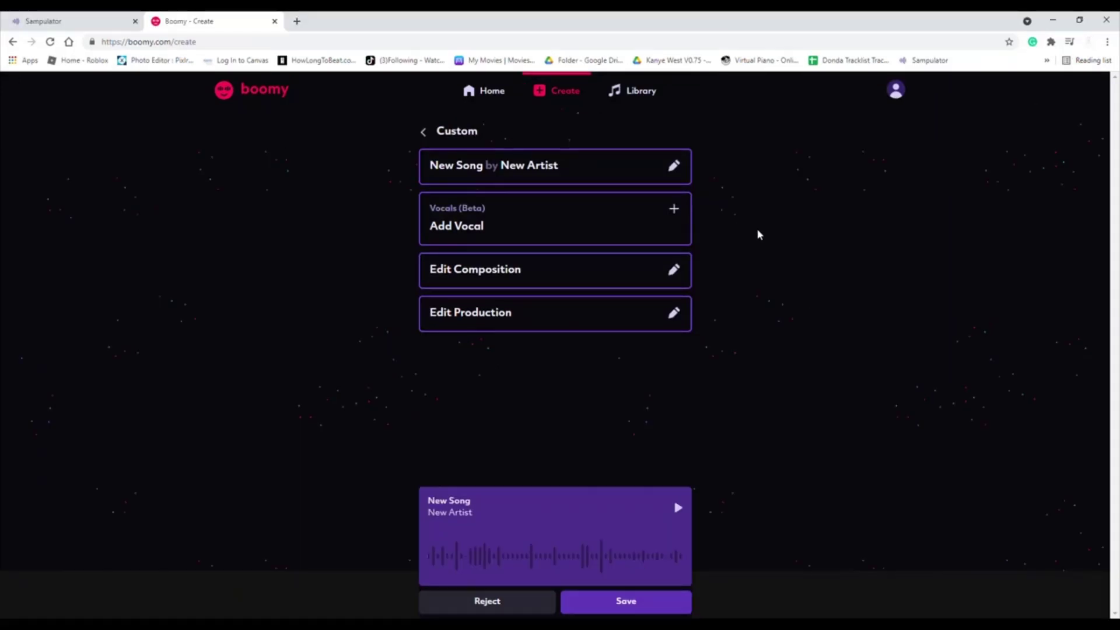
click(680, 508)
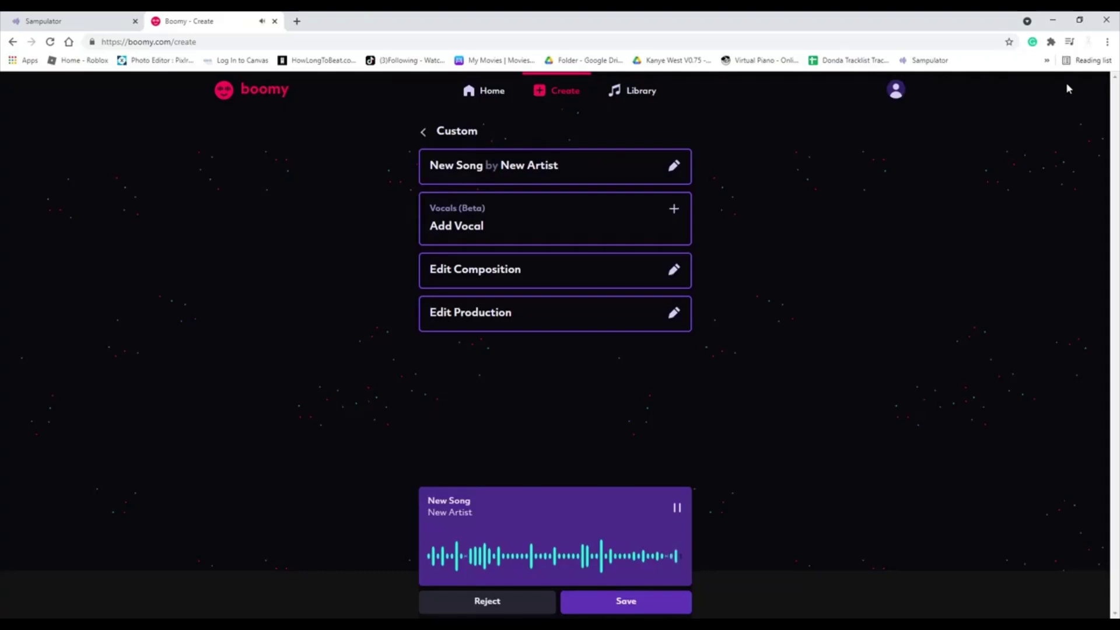
click(678, 510)
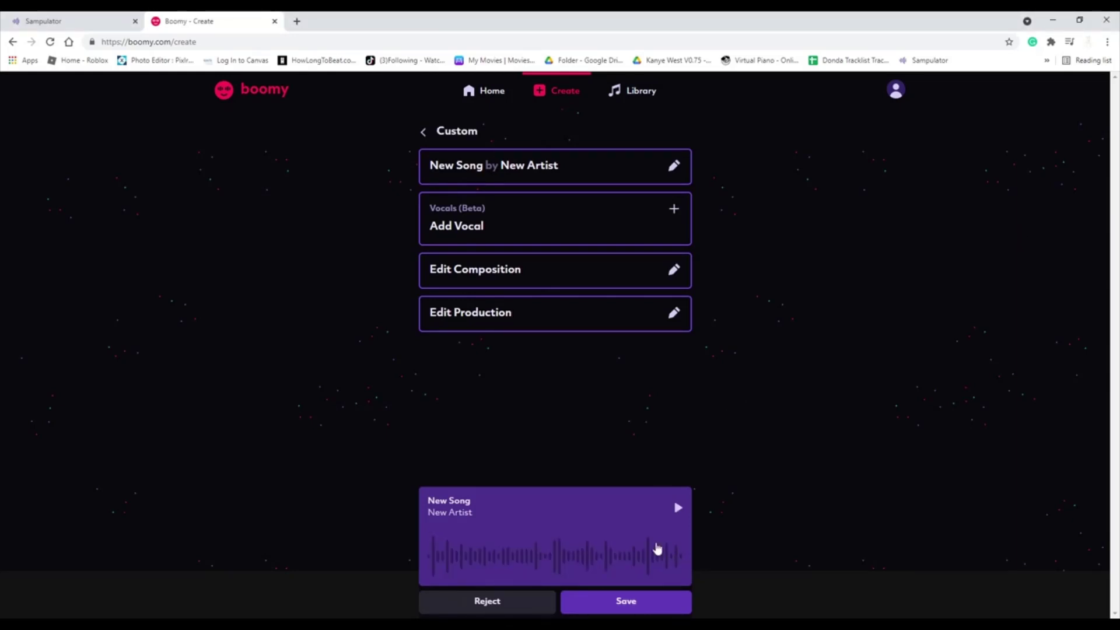
click(679, 511)
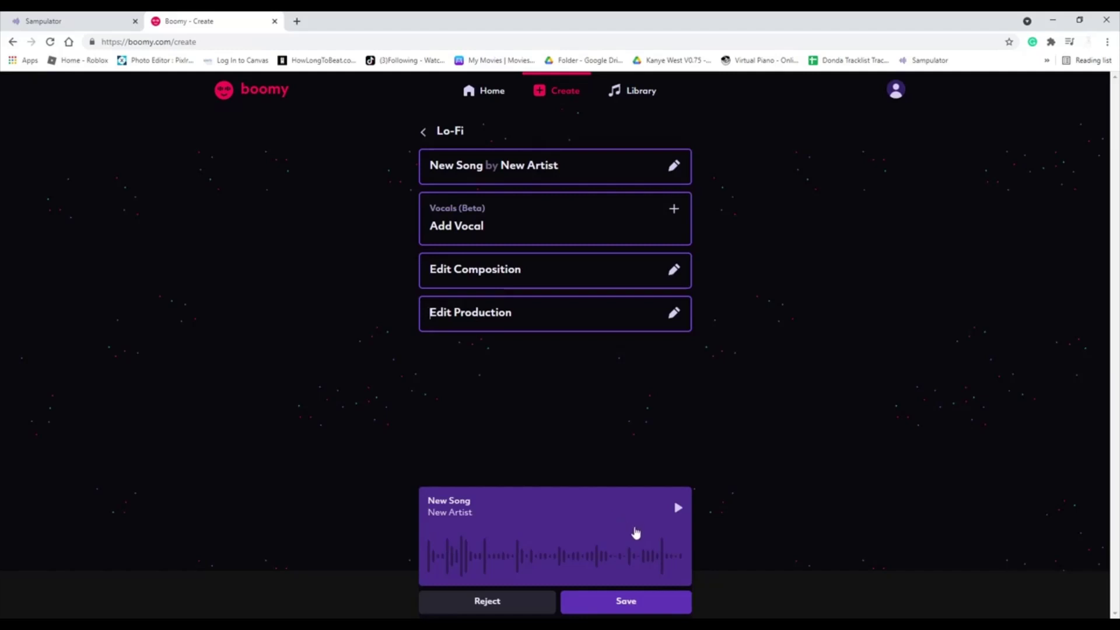
- Listen to the generated Lo-Fi, Relaxing Meditation and Custom songs in turn
click(677, 508)
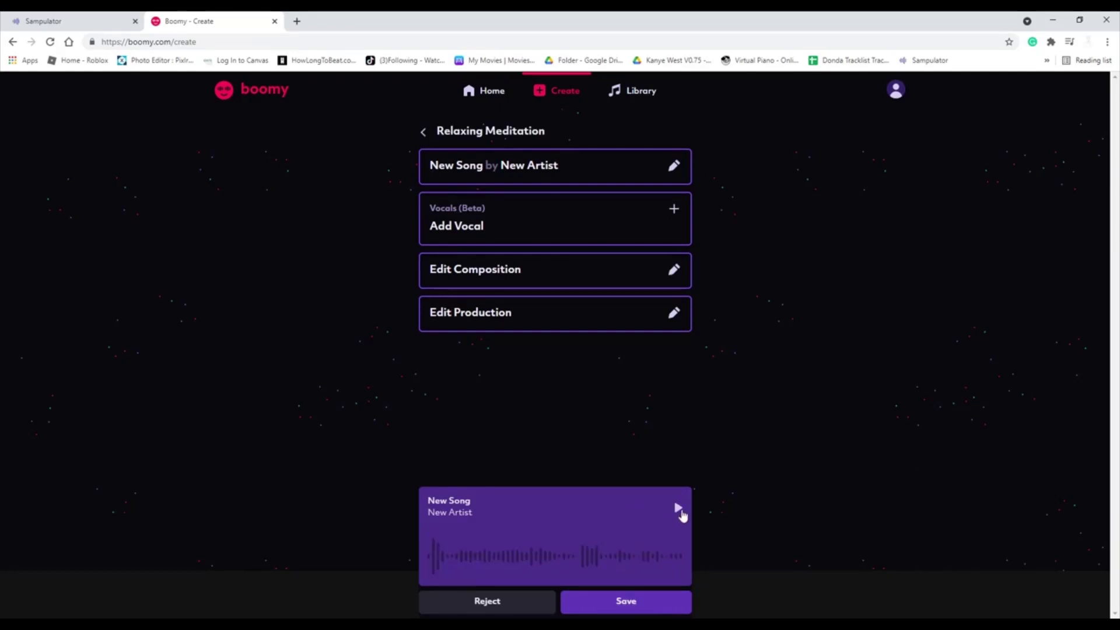
click(678, 508)
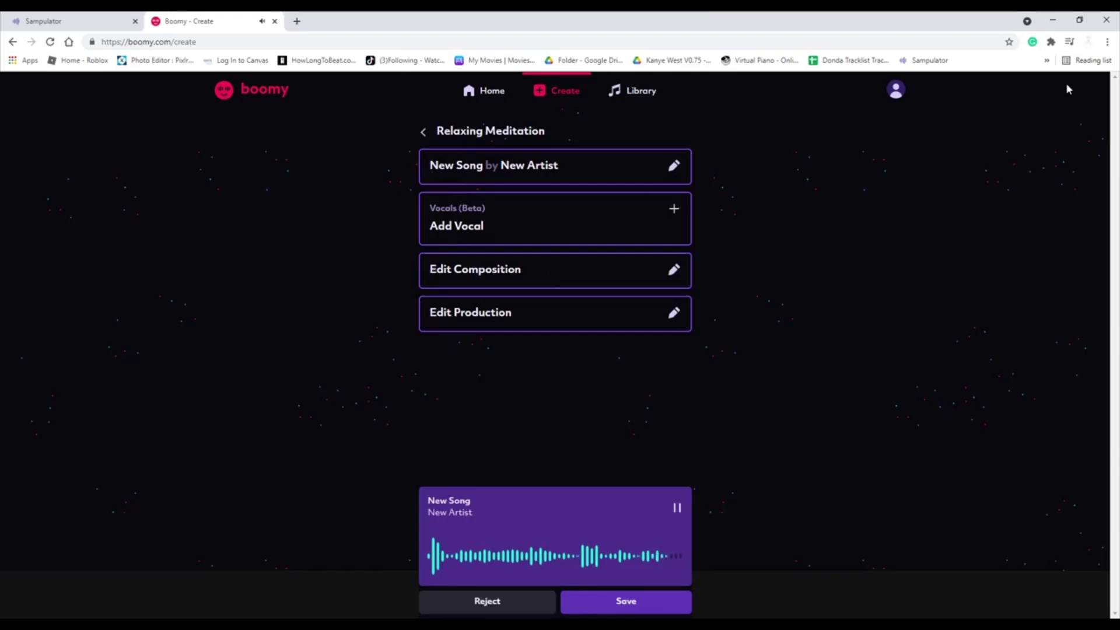
click(676, 508)
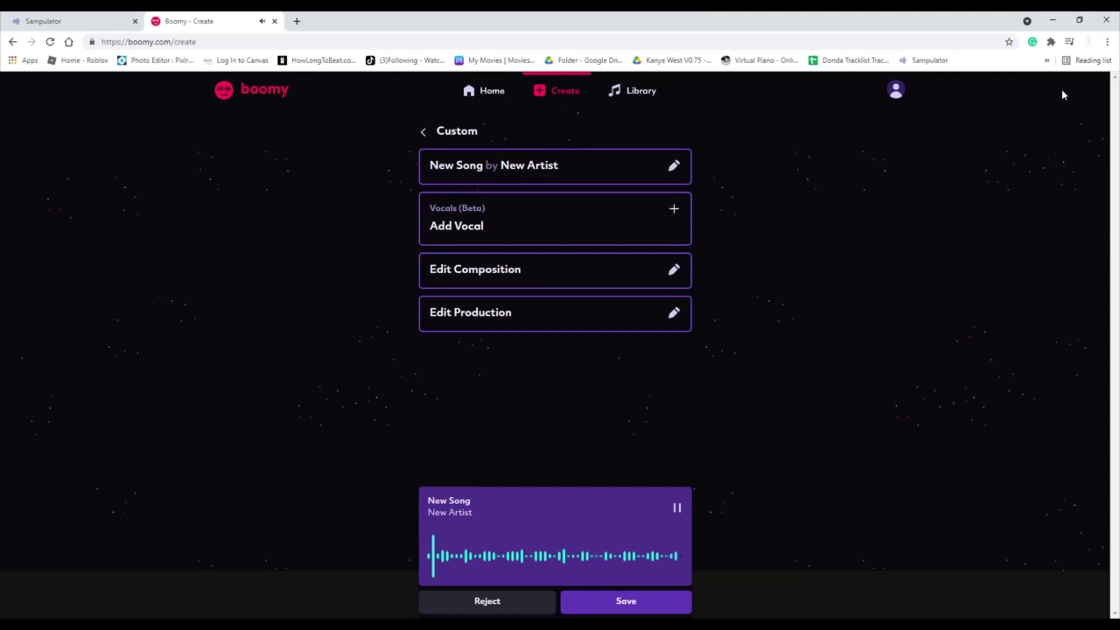
click(677, 511)
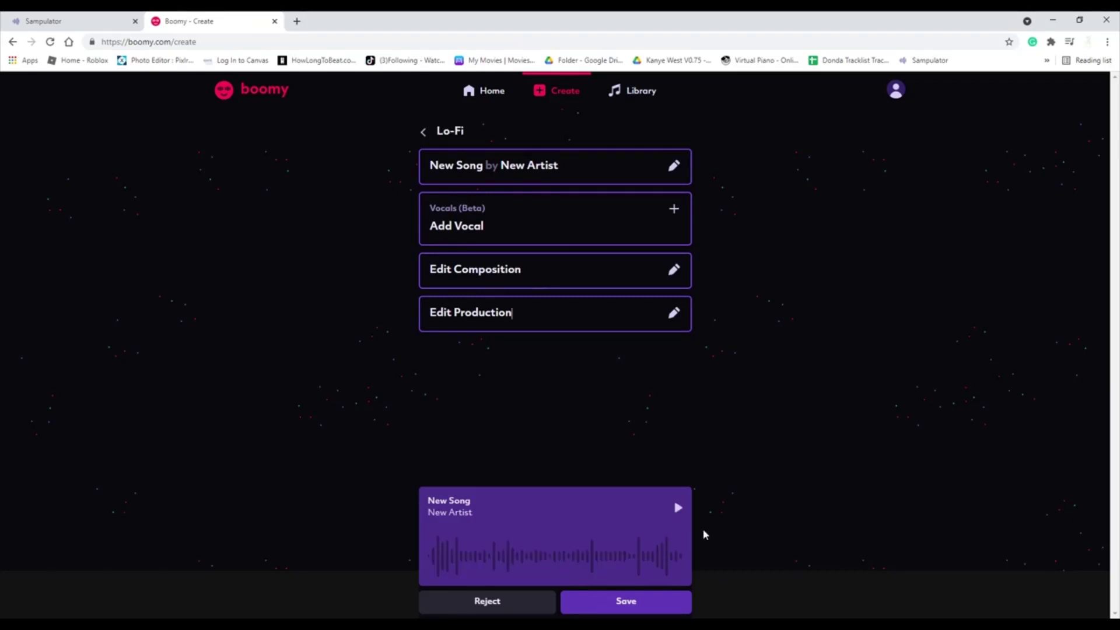
- Play back the Lo-Fi, Custom and Relaxing Meditation songs in turn, ending with another Lo-Fi song
click(676, 508)
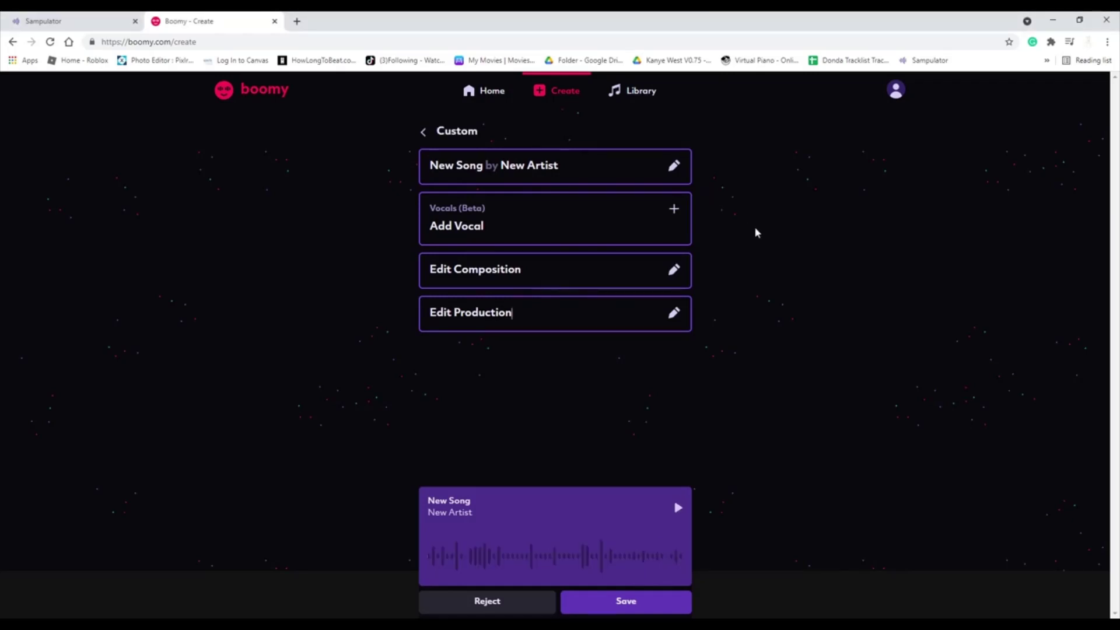
click(684, 511)
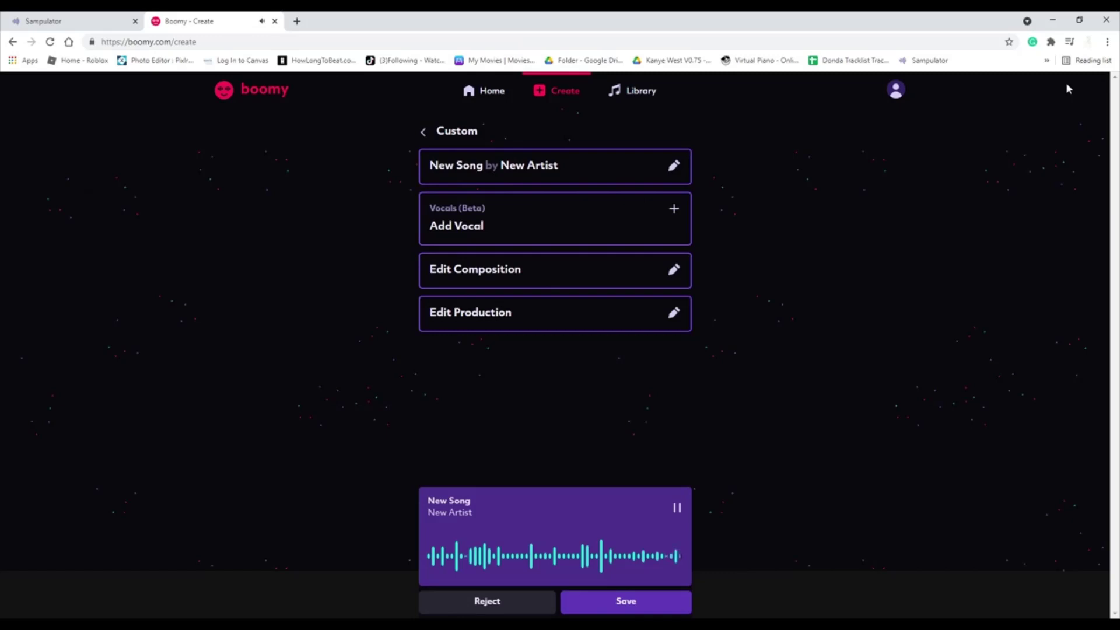
click(678, 509)
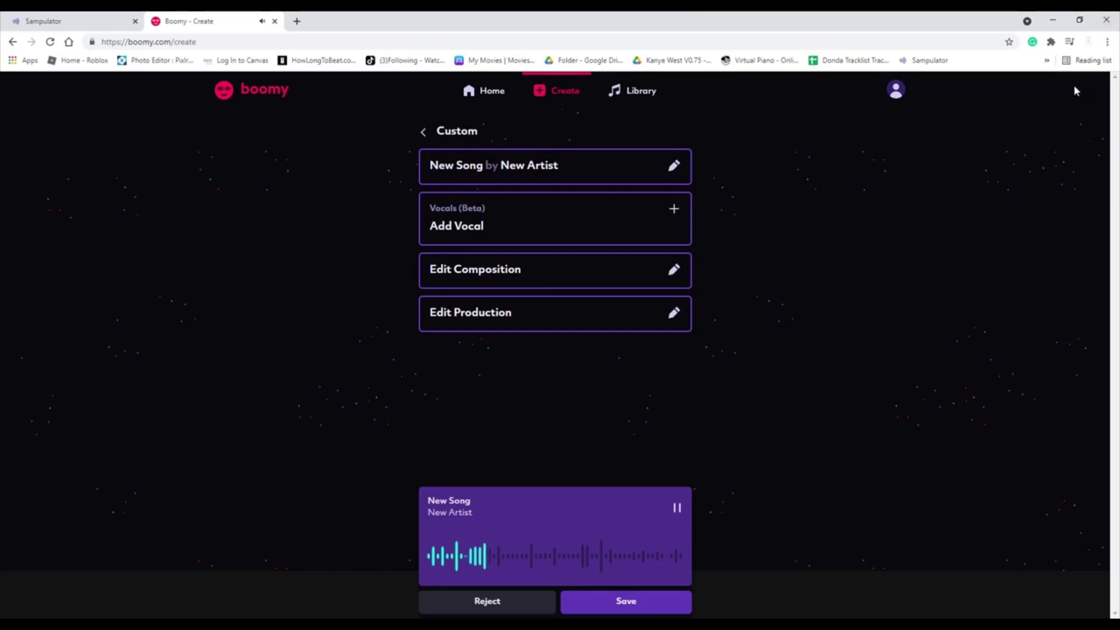
click(679, 511)
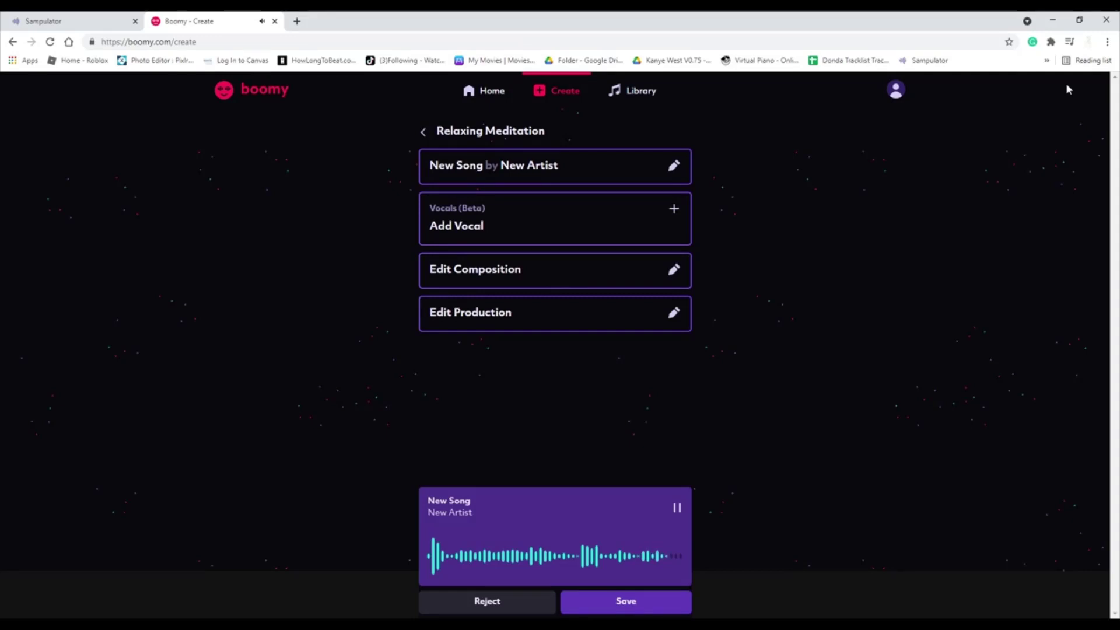
click(676, 507)
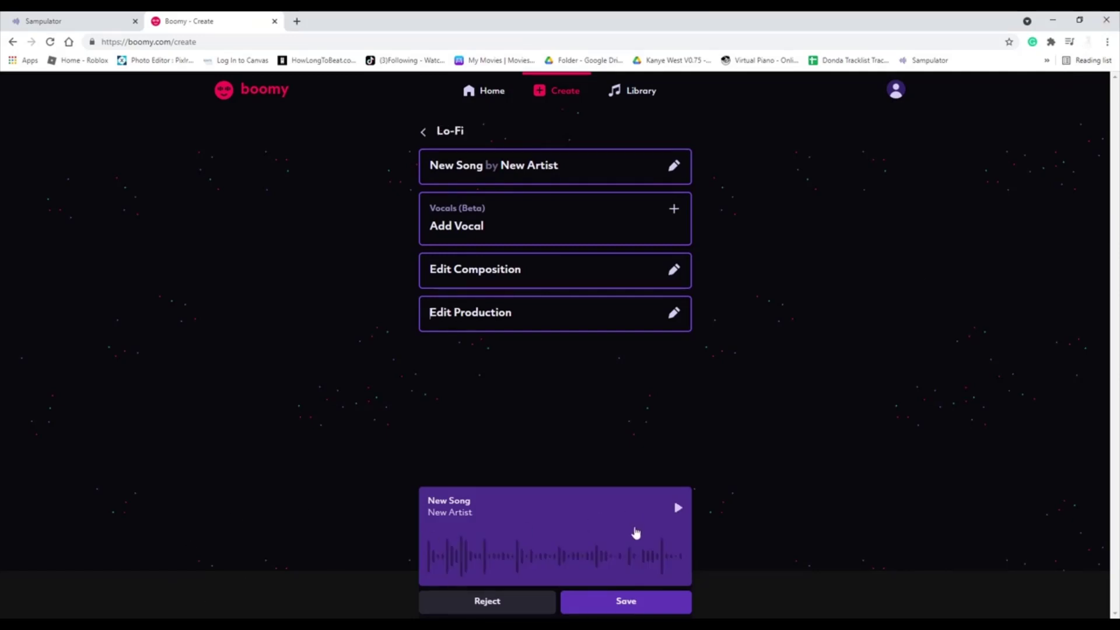
click(677, 508)
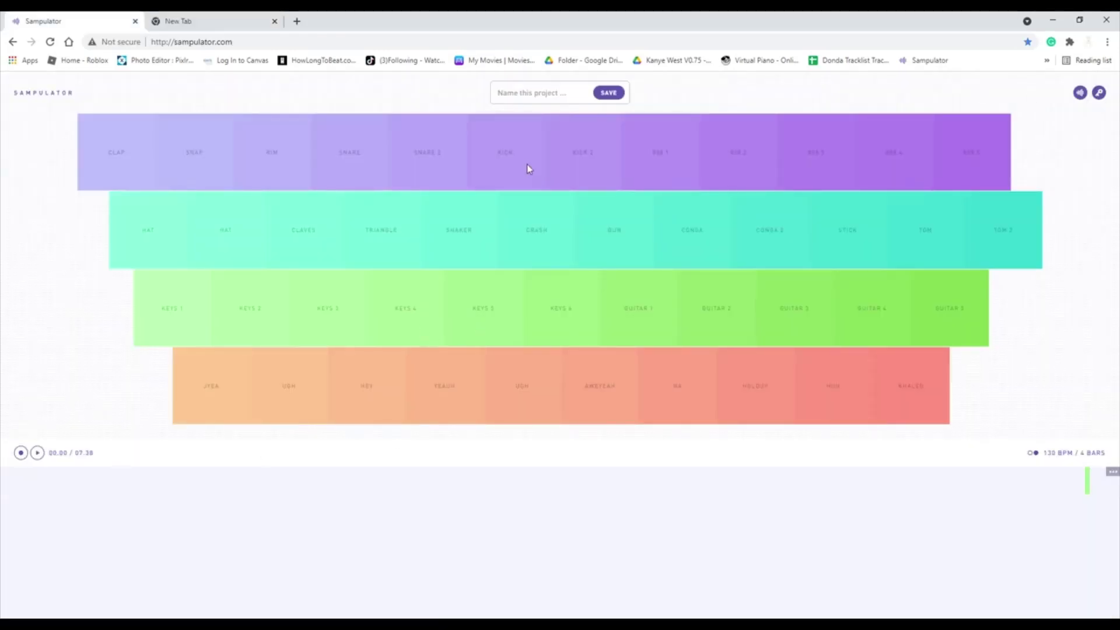
- In Sampulator, play Claves seven times, followed by one Keys 3 note
click(311, 236)
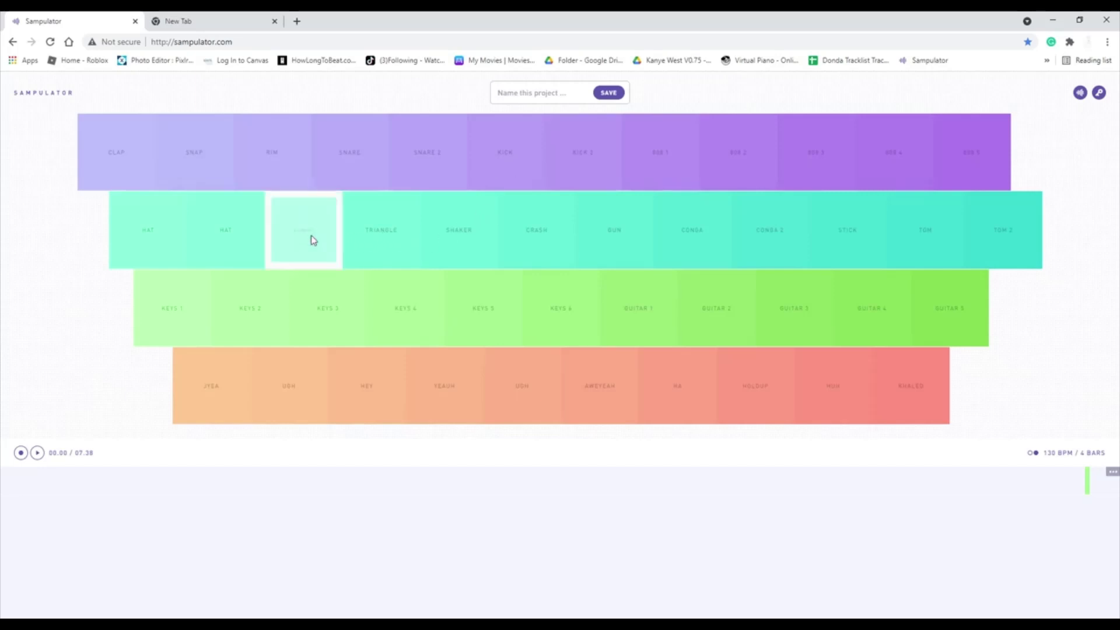
click(311, 236)
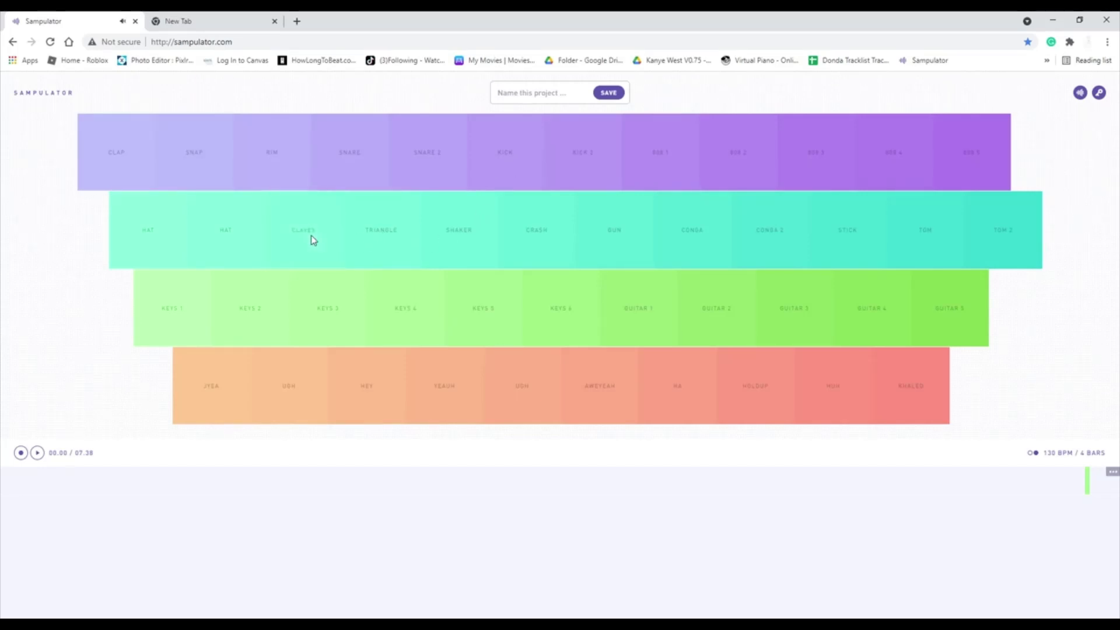
click(310, 236)
click(310, 235)
click(310, 236)
click(309, 236)
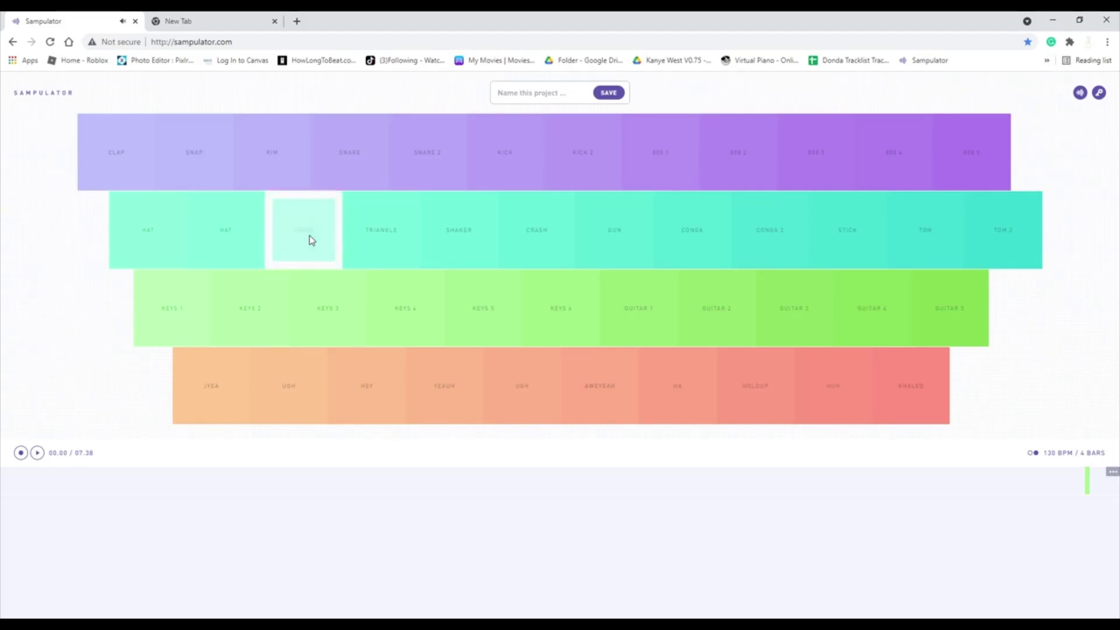
click(309, 235)
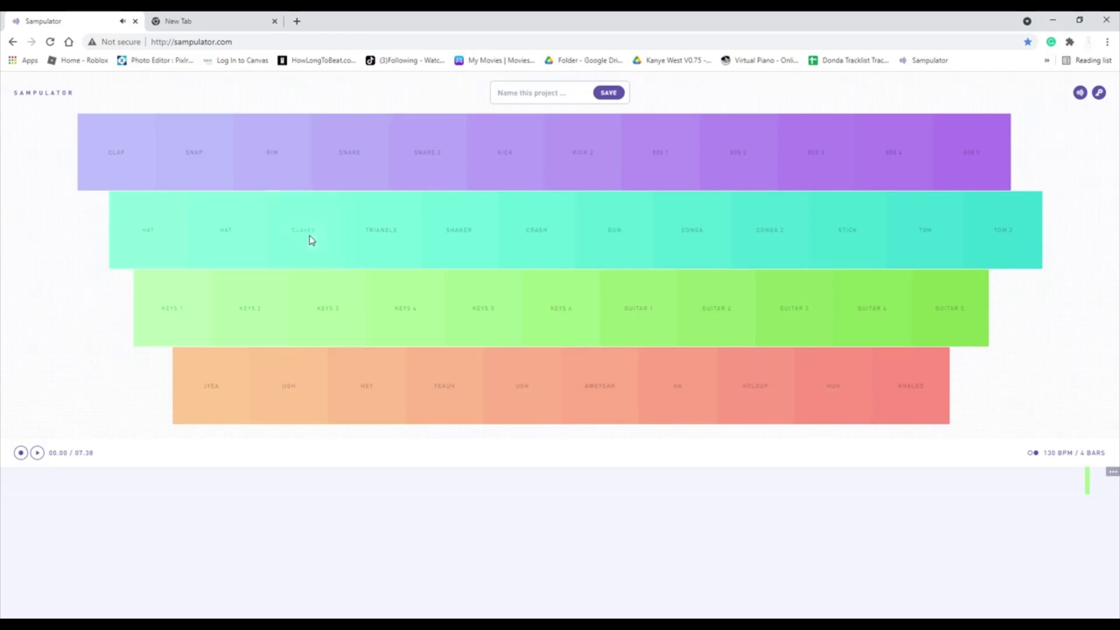
click(322, 289)
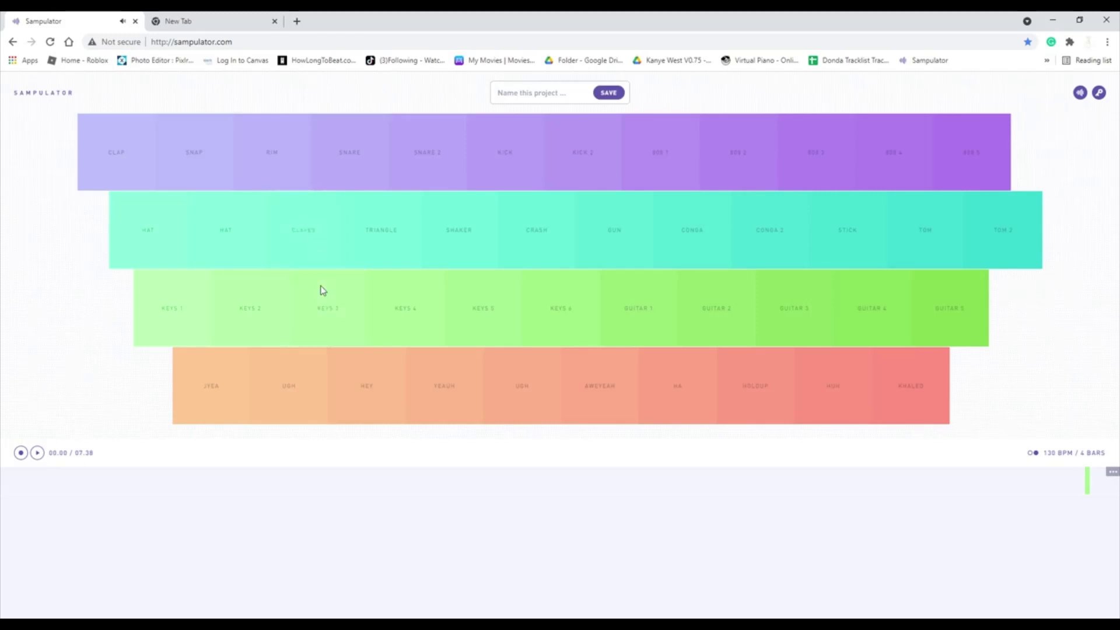
- Play Claves five times, followed by one Keys 2 note
click(315, 254)
click(316, 254)
click(324, 246)
click(324, 246)
click(324, 246)
click(269, 300)
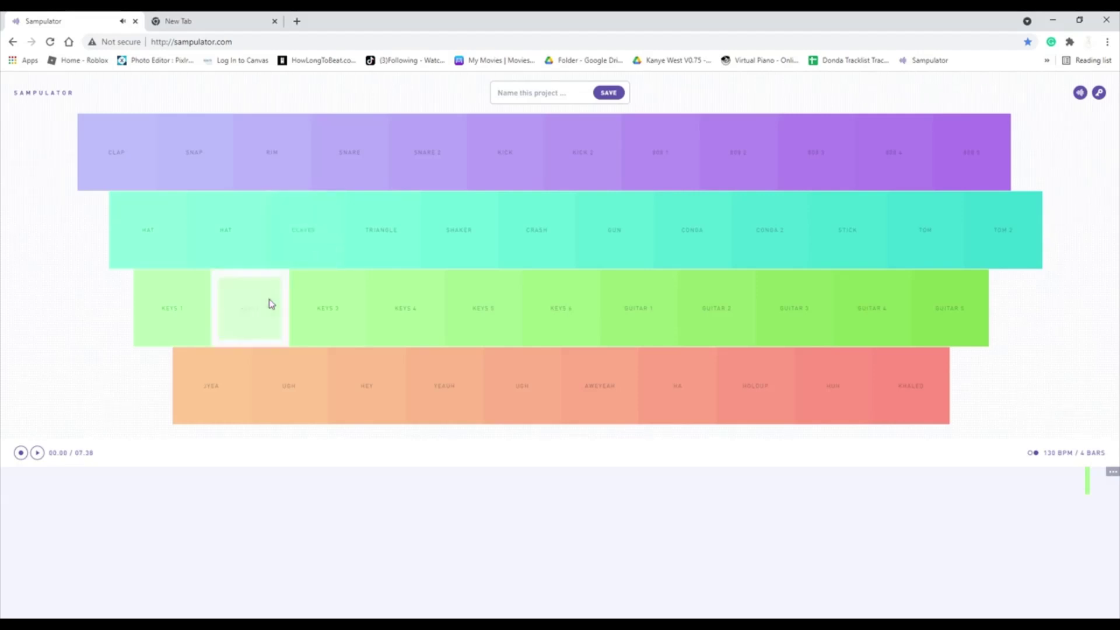
- Play Claves three times, followed by one Keys 1 note
click(288, 256)
click(287, 257)
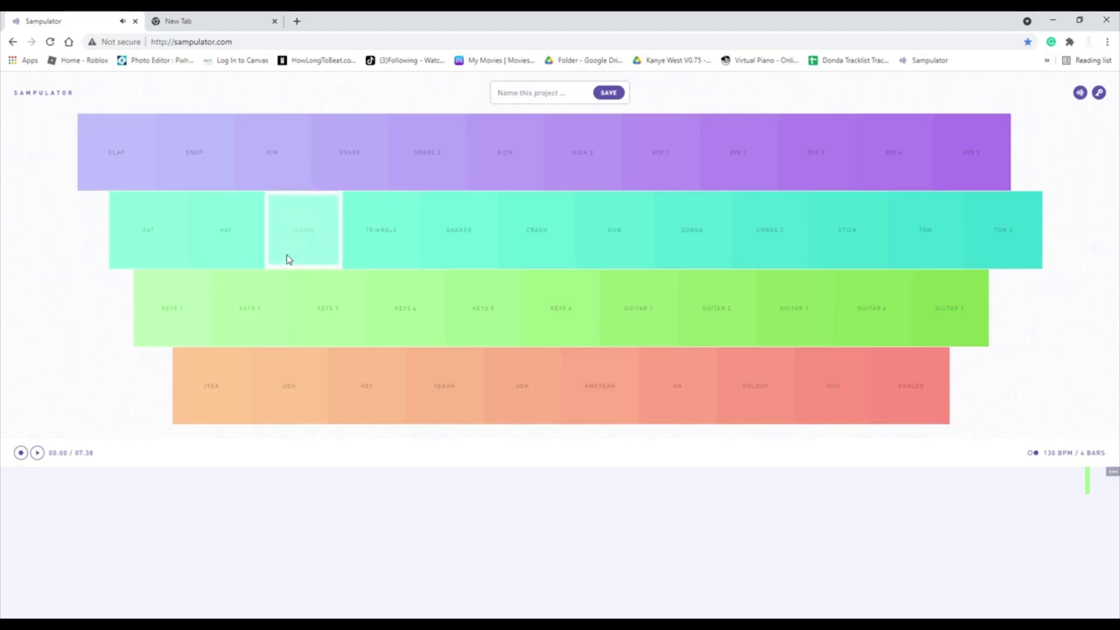
click(287, 258)
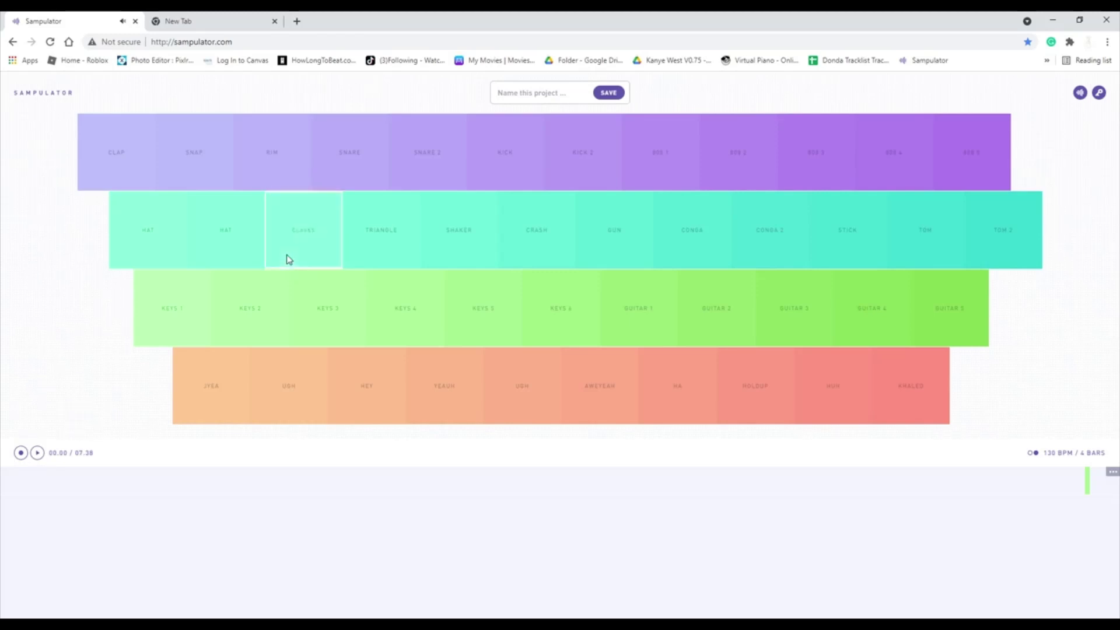
click(191, 299)
- Play Claves three times, followed by one Keys 4 note
click(294, 242)
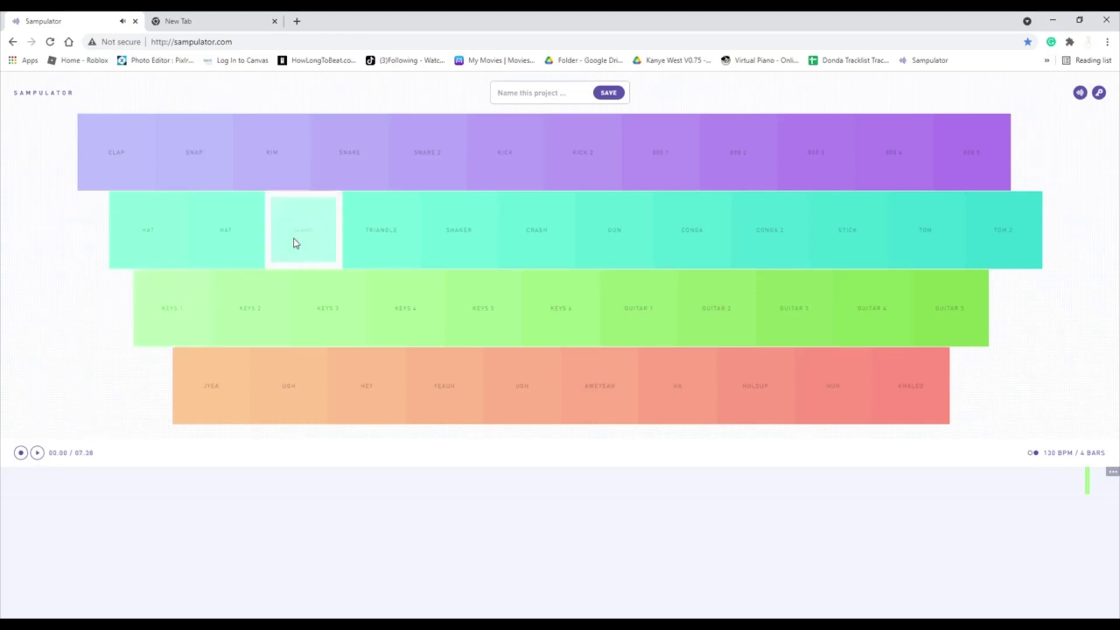
click(294, 239)
click(294, 239)
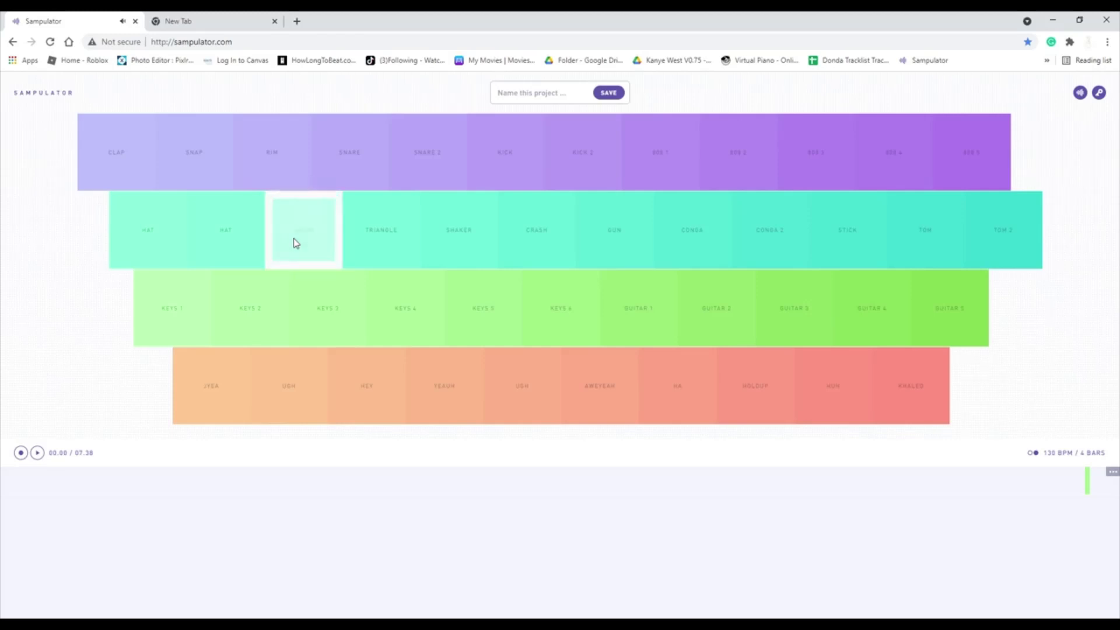
click(383, 290)
- Play Claves six times, followed by one Keys 5 note
click(324, 250)
click(324, 250)
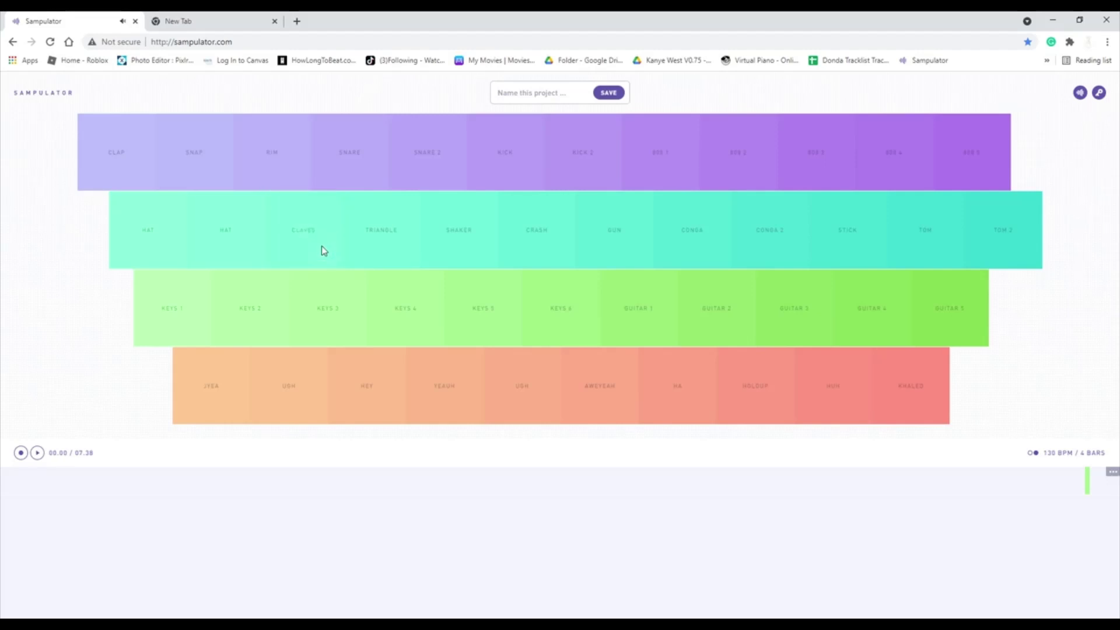
click(324, 251)
click(301, 230)
click(301, 230)
click(297, 227)
click(498, 288)
- Play a run of eight hits on Claves alone
click(299, 241)
click(297, 241)
click(298, 243)
click(286, 225)
click(292, 228)
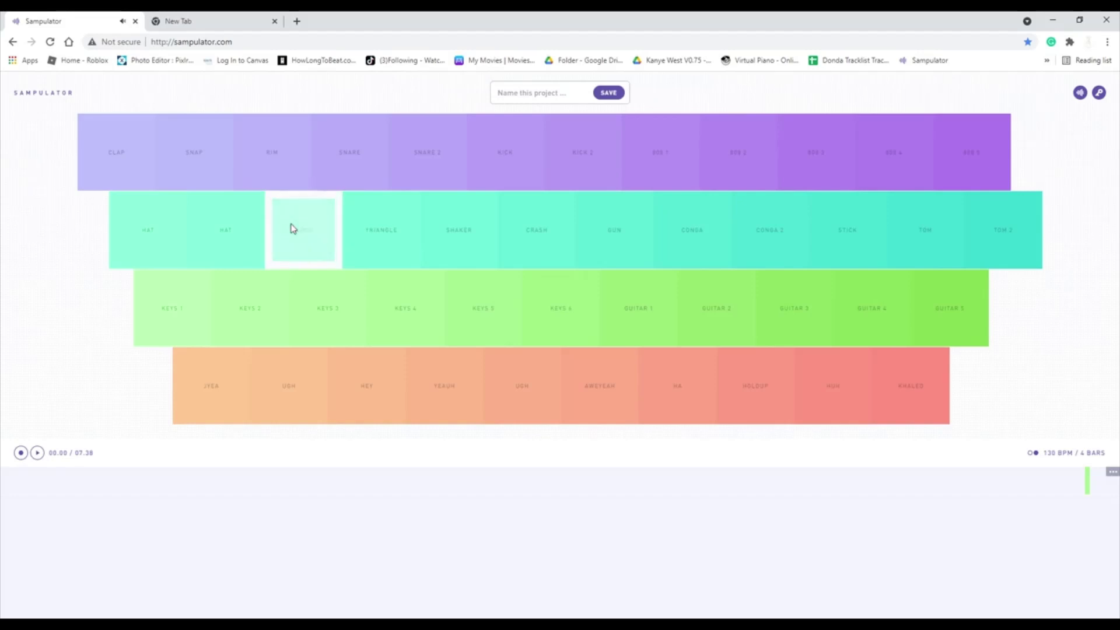
click(293, 228)
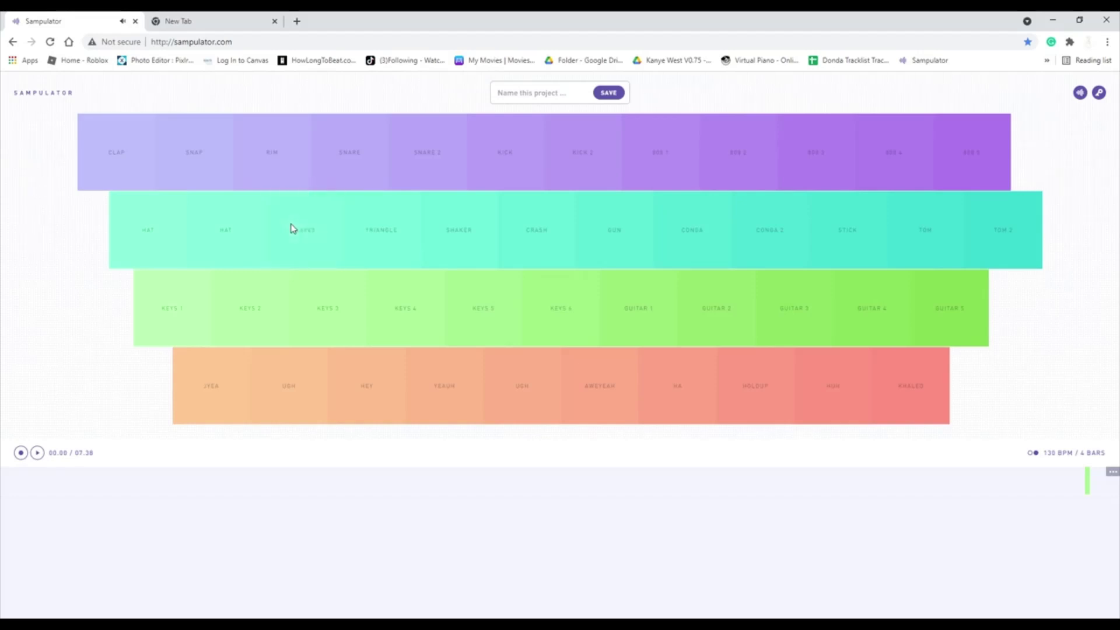
click(292, 228)
click(293, 229)
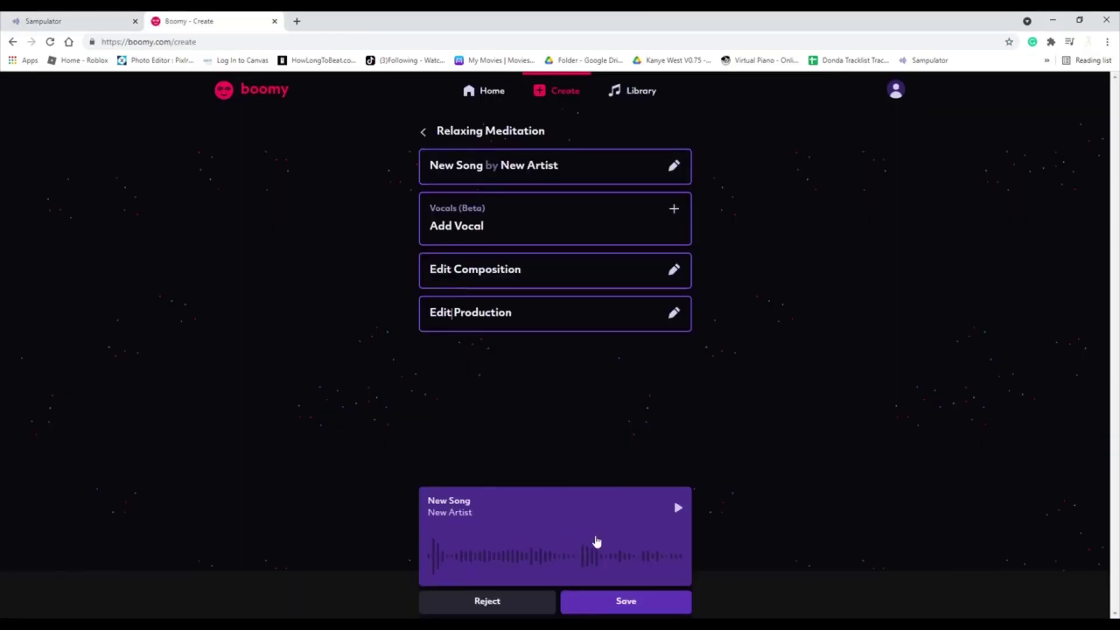
- Start playback of the generated Relaxing Meditation song in Boomy
click(679, 510)
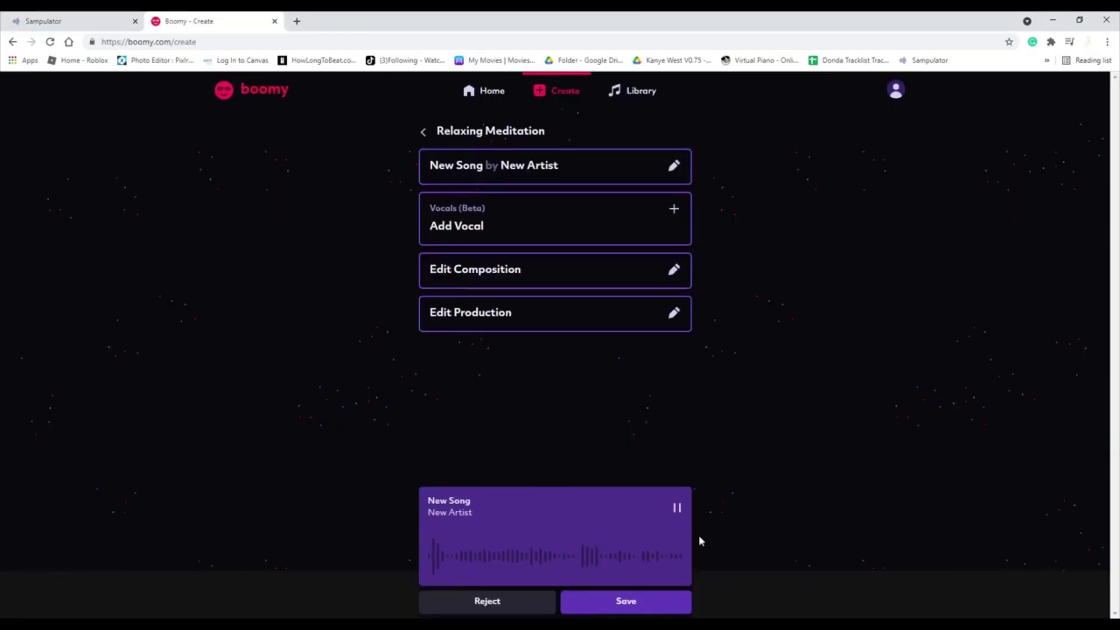